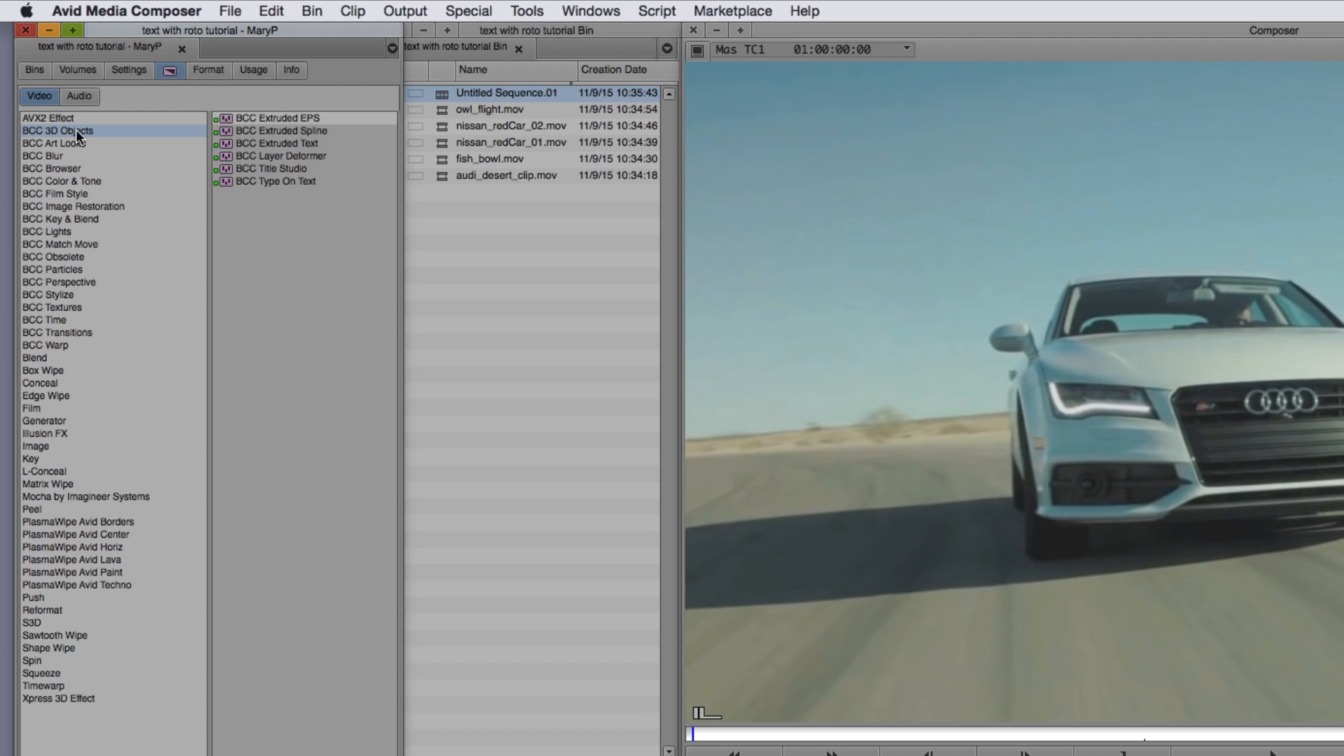
Apply the BCC Title Studio effect from BCC 3D Objects to audi_desert_clip.mov on V1.
{"action": "left_click", "coordinate": [250, 166]}
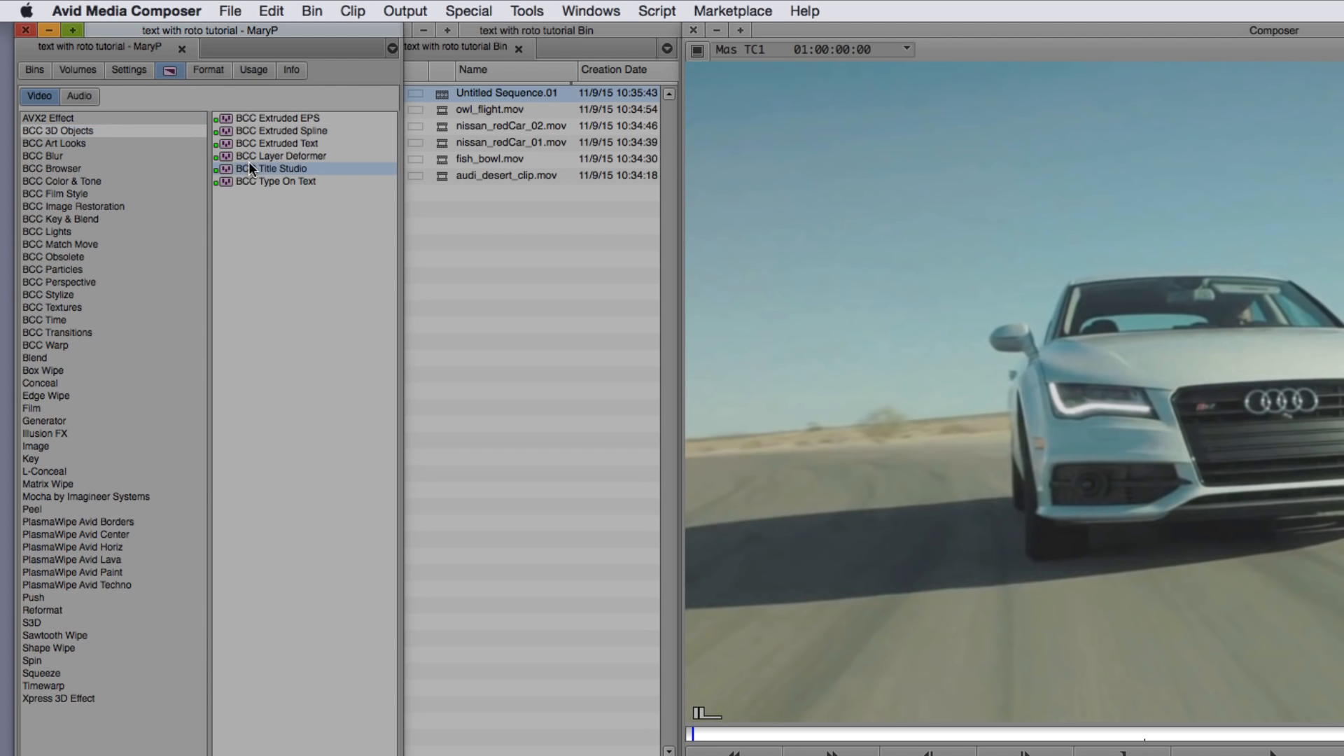
{"action": "left_click_drag", "start_coordinate": [221, 165], "coordinate": [641, 755]}
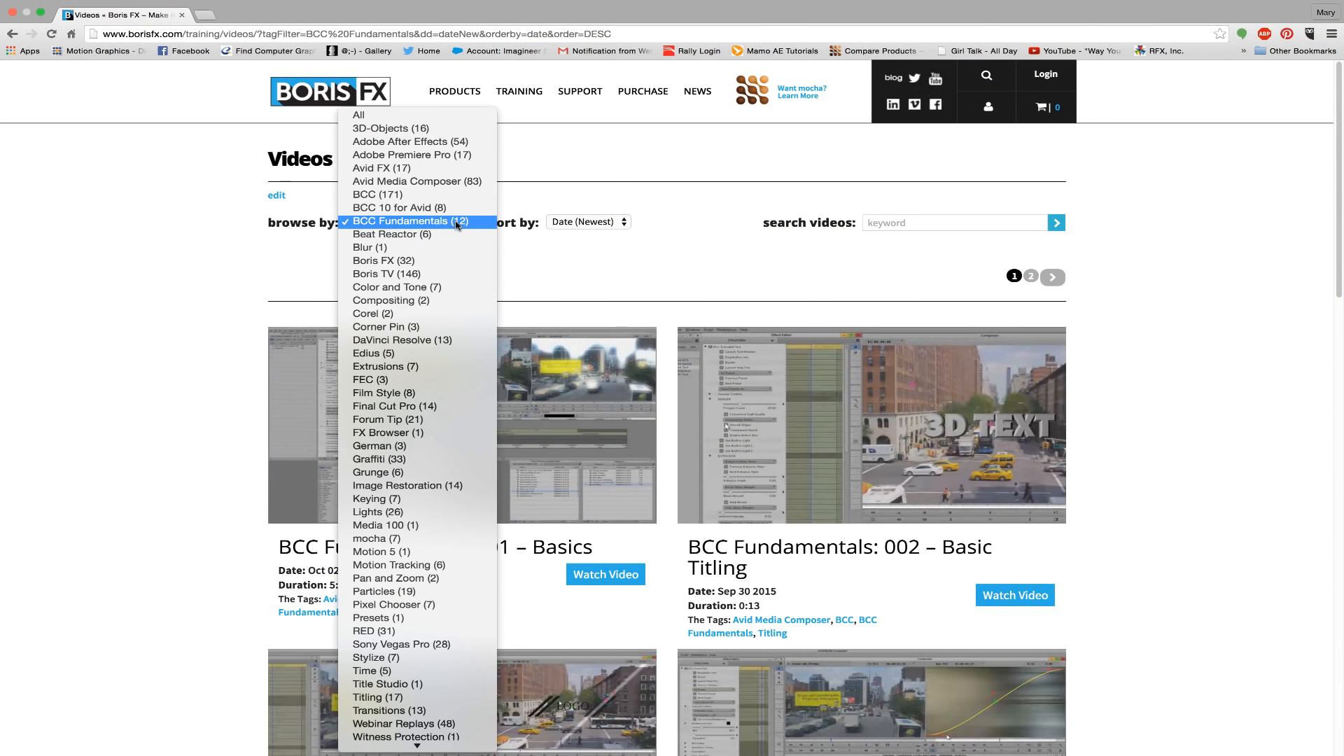
Browse the BCC Fundamentals training videos on the Boris FX website, sorted by Date (Newest).
{"action": "left_click", "coordinate": [457, 221]}
{"action": "left_click", "coordinate": [579, 223]}
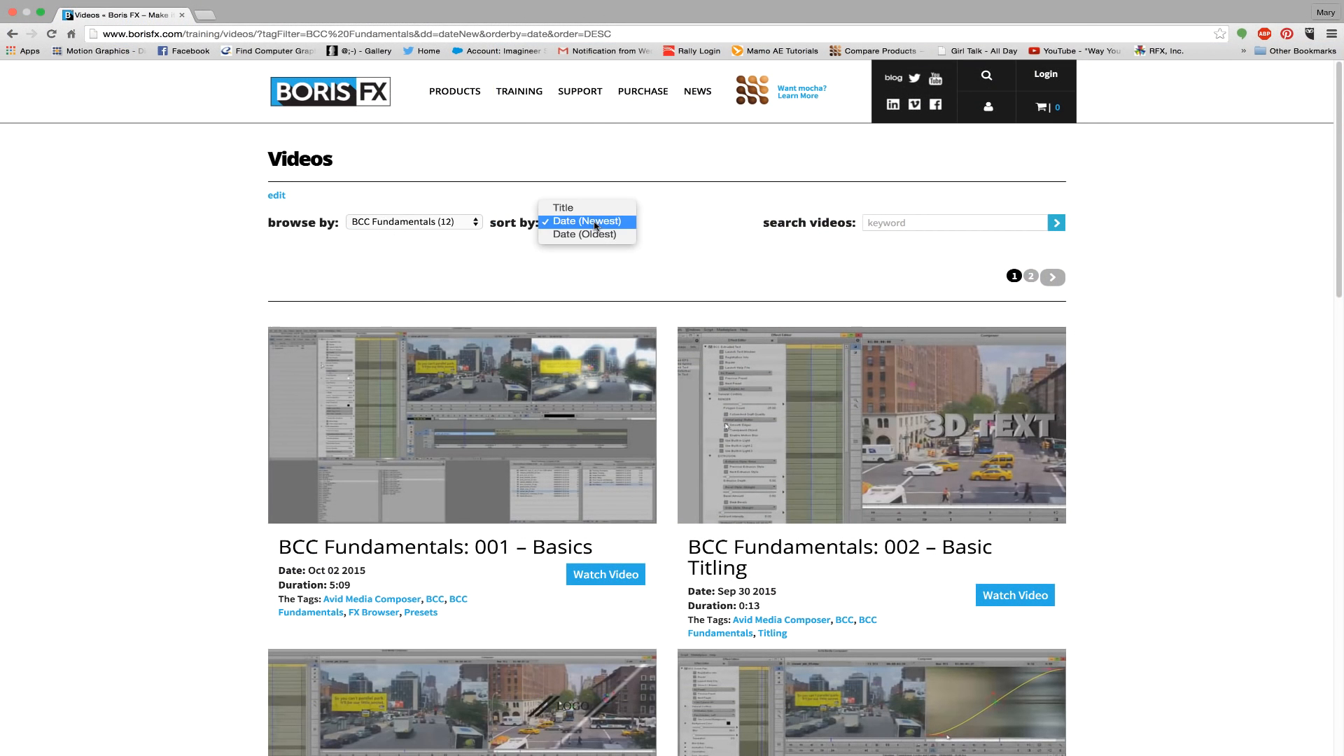
{"action": "left_click", "coordinate": [588, 222]}
{"action": "scroll", "coordinate": [882, 274], "scroll_direction": "down", "scroll_amount": 1}
{"action": "scroll", "coordinate": [888, 285], "scroll_direction": "down", "scroll_amount": 6}
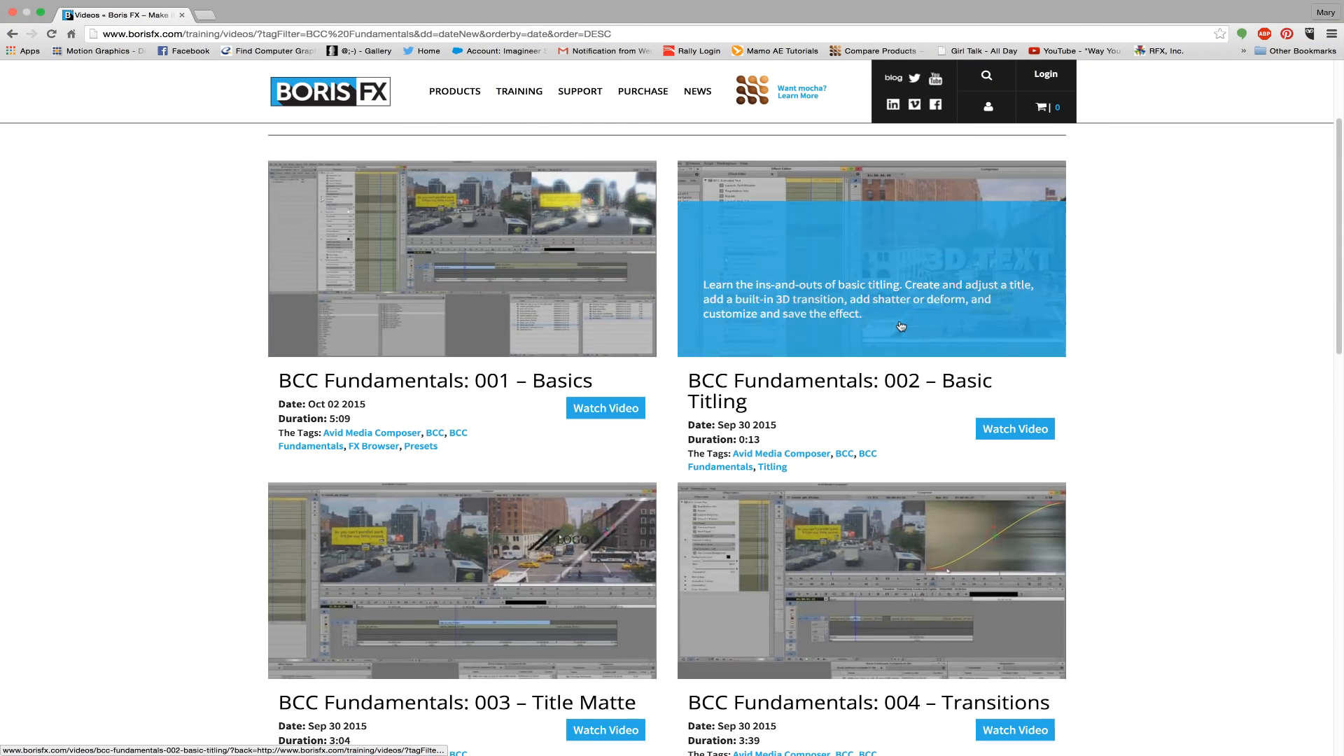
{"action": "scroll", "coordinate": [1097, 450], "scroll_direction": "down", "scroll_amount": 5}
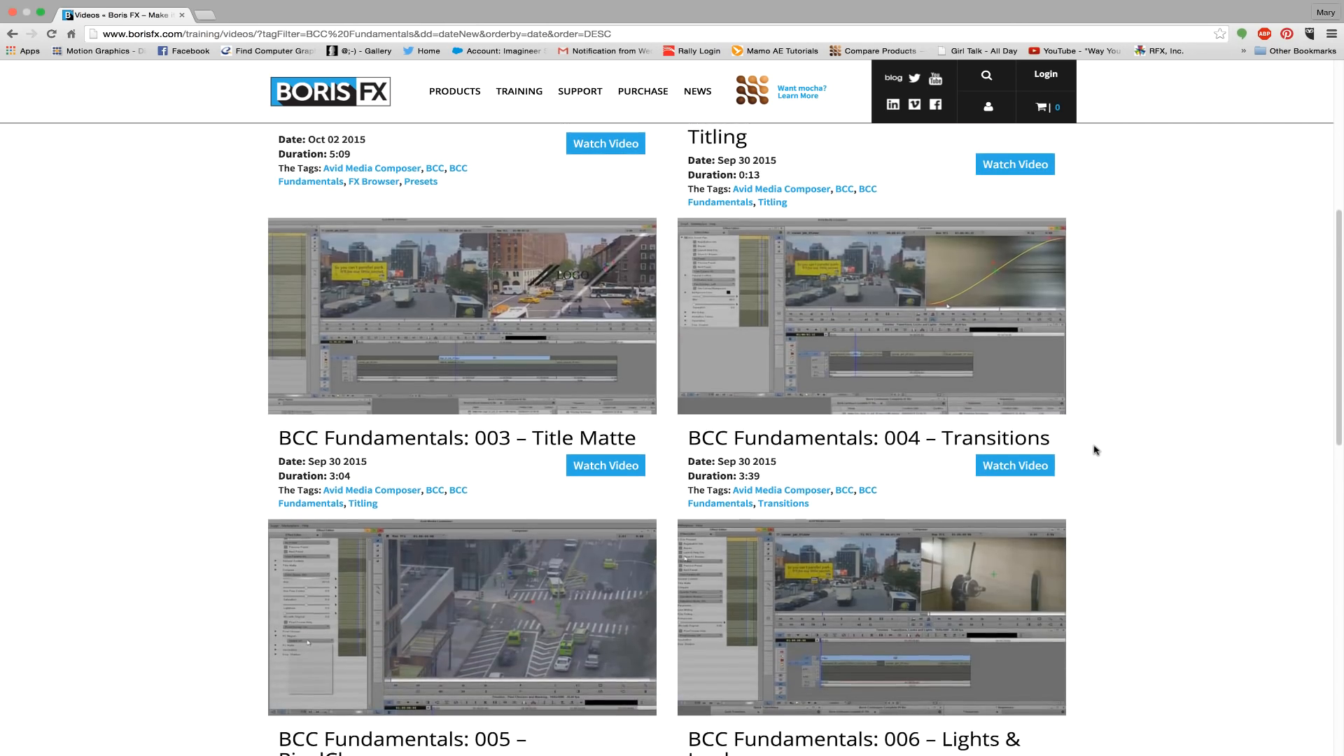
{"action": "scroll", "coordinate": [1095, 450], "scroll_direction": "down", "scroll_amount": 4}
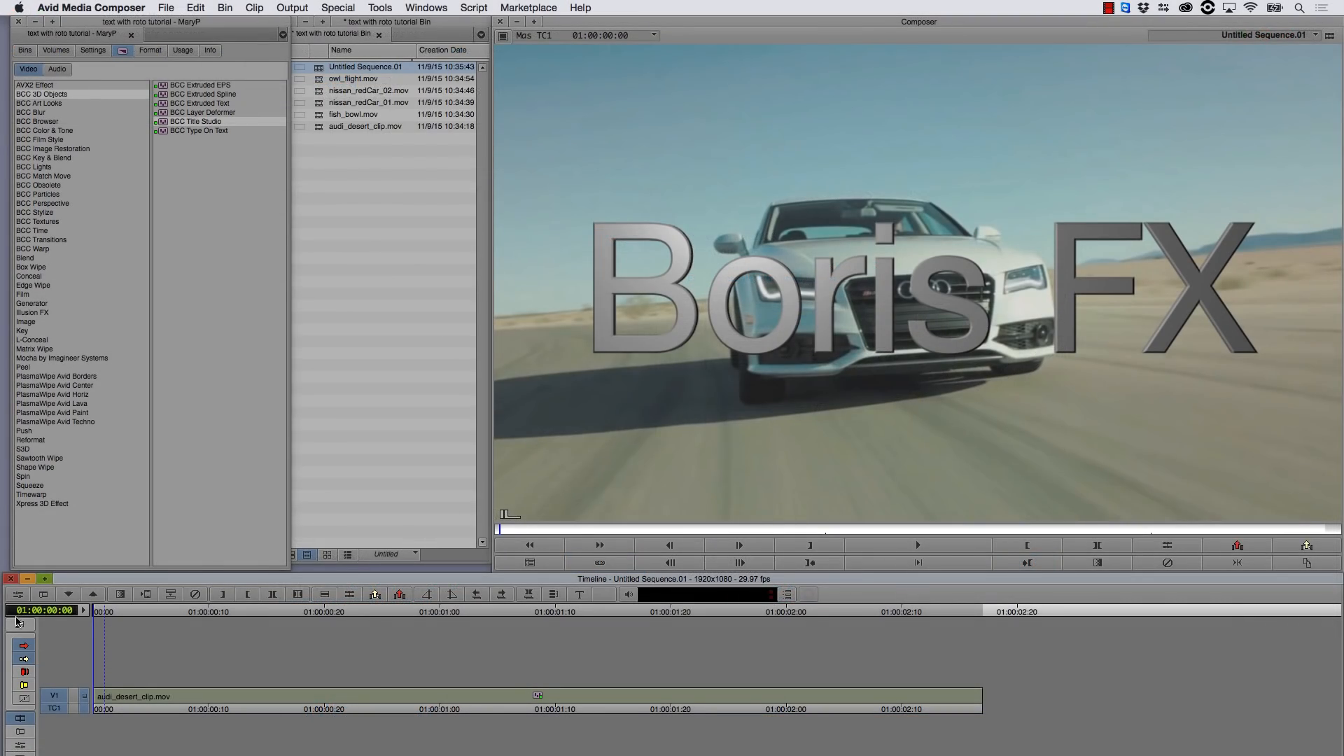
Launch the Title Studio interface from the clip's effect settings and open the project car_text.blu from the Desktop.
{"action": "left_click", "coordinate": [18, 595]}
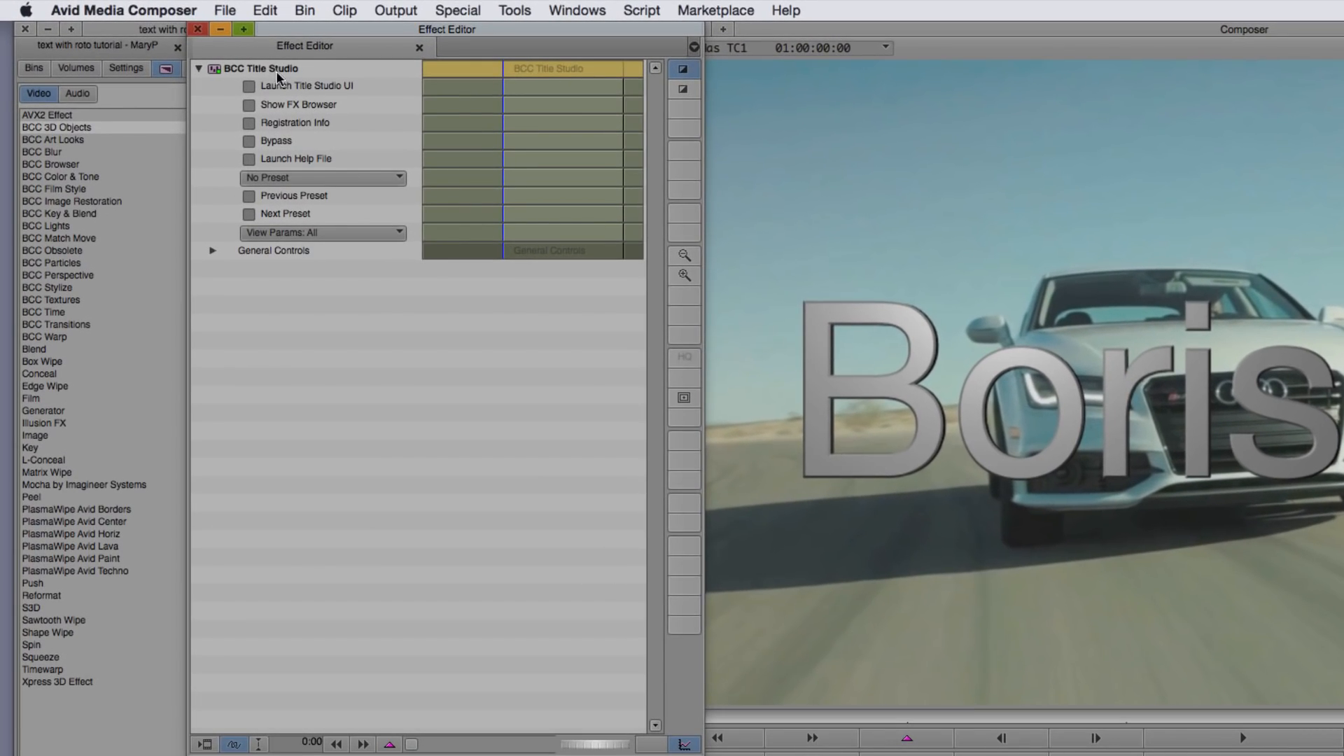
{"action": "left_click", "coordinate": [250, 86]}
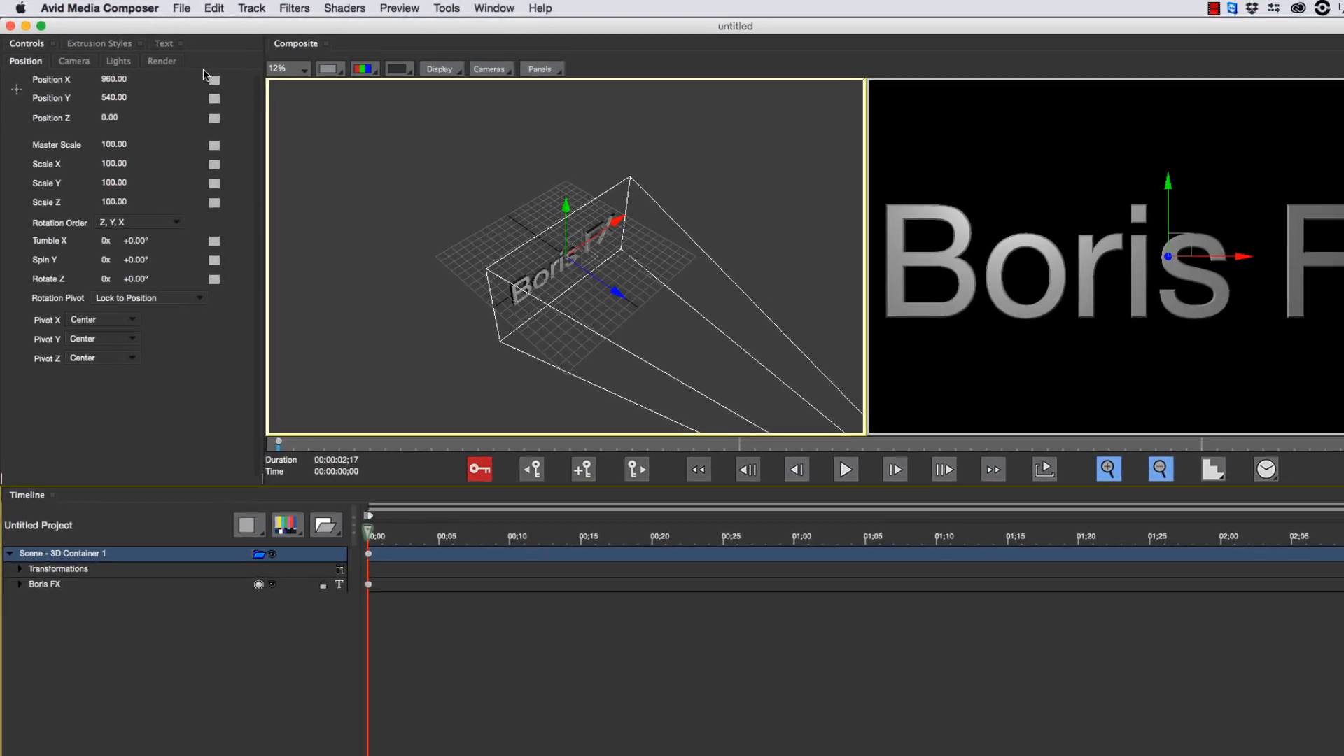
{"action": "left_click", "coordinate": [167, 8]}
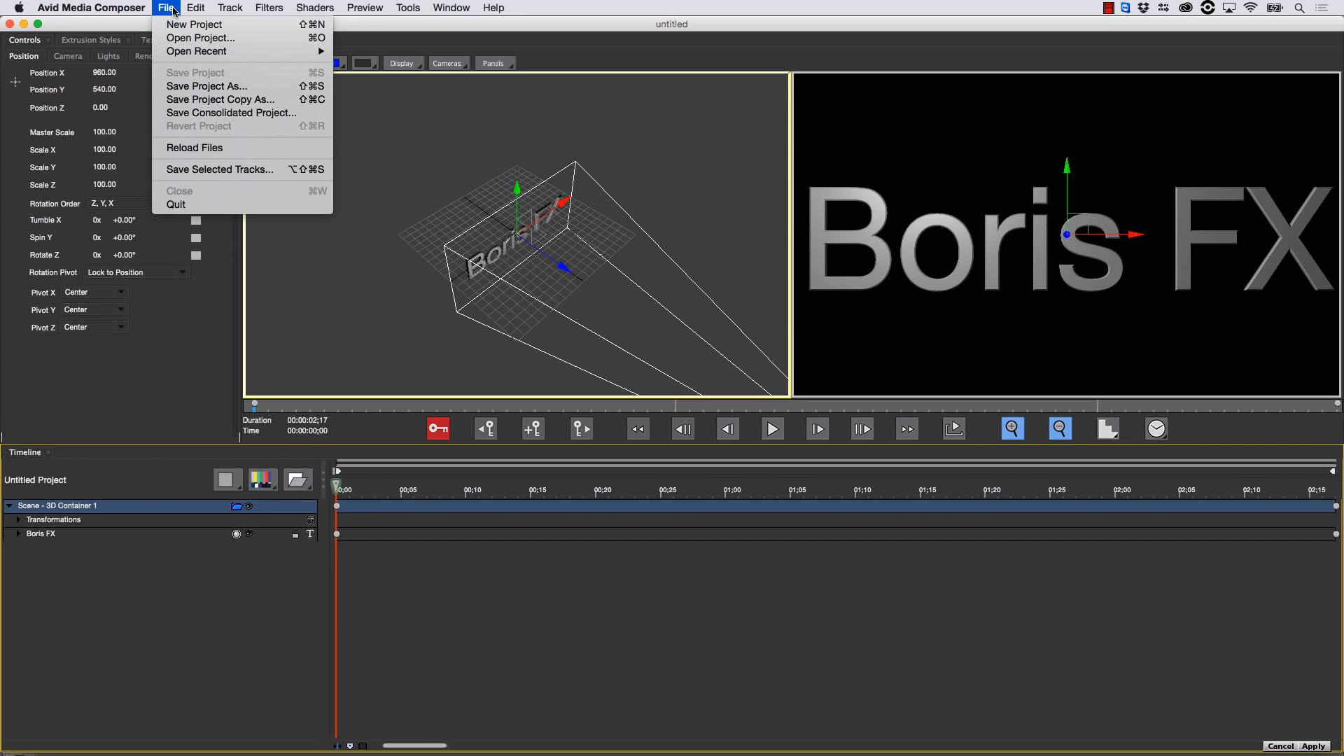
{"action": "left_click", "coordinate": [181, 40]}
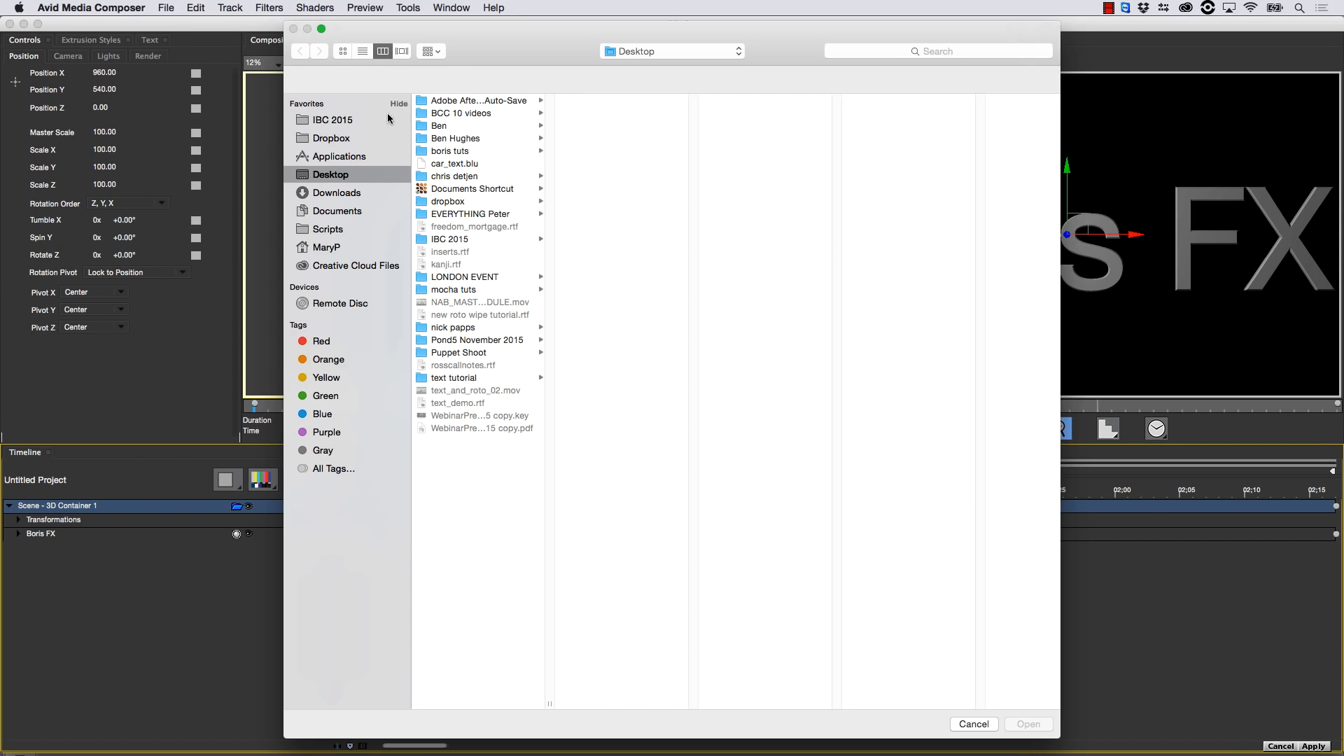
{"action": "left_click", "coordinate": [441, 165]}
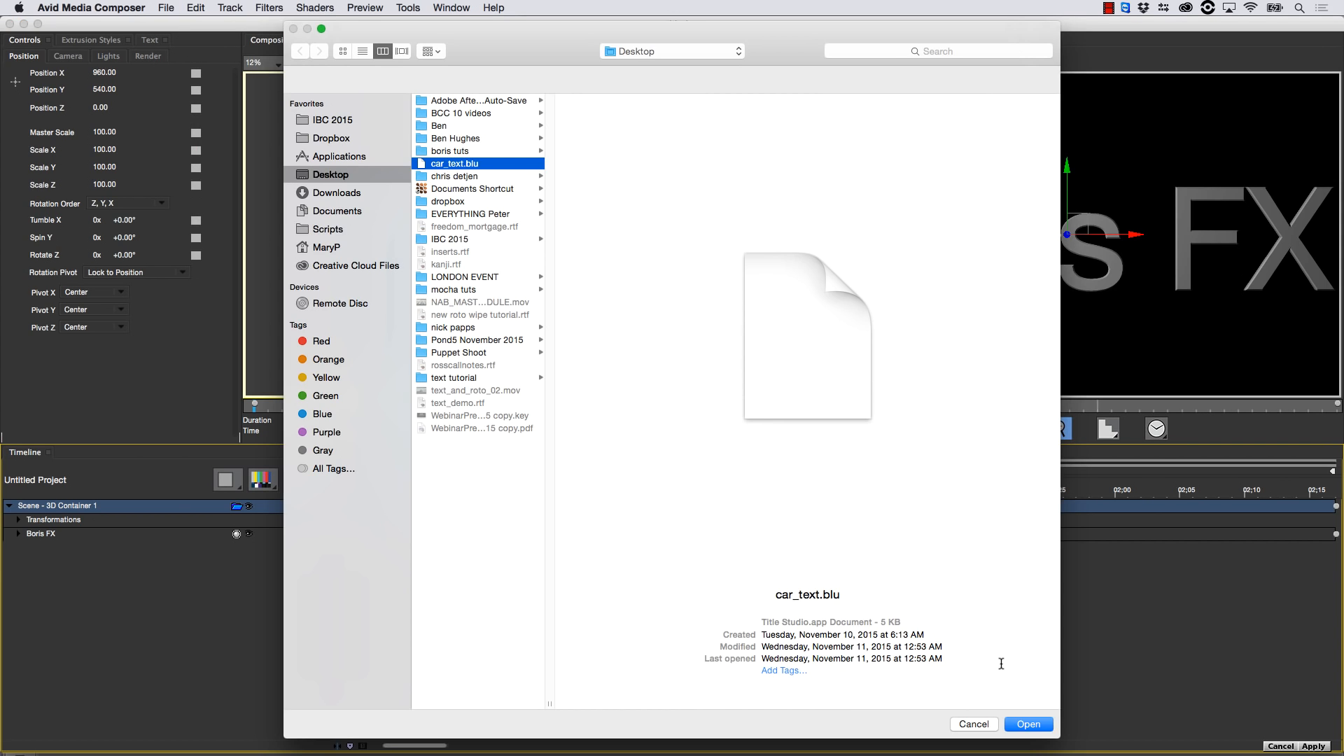
{"action": "left_click", "coordinate": [1026, 723]}
Preview the "Own The Road." title animation, apply it to the clip and play back the sequence.
{"action": "left_click", "coordinate": [776, 430]}
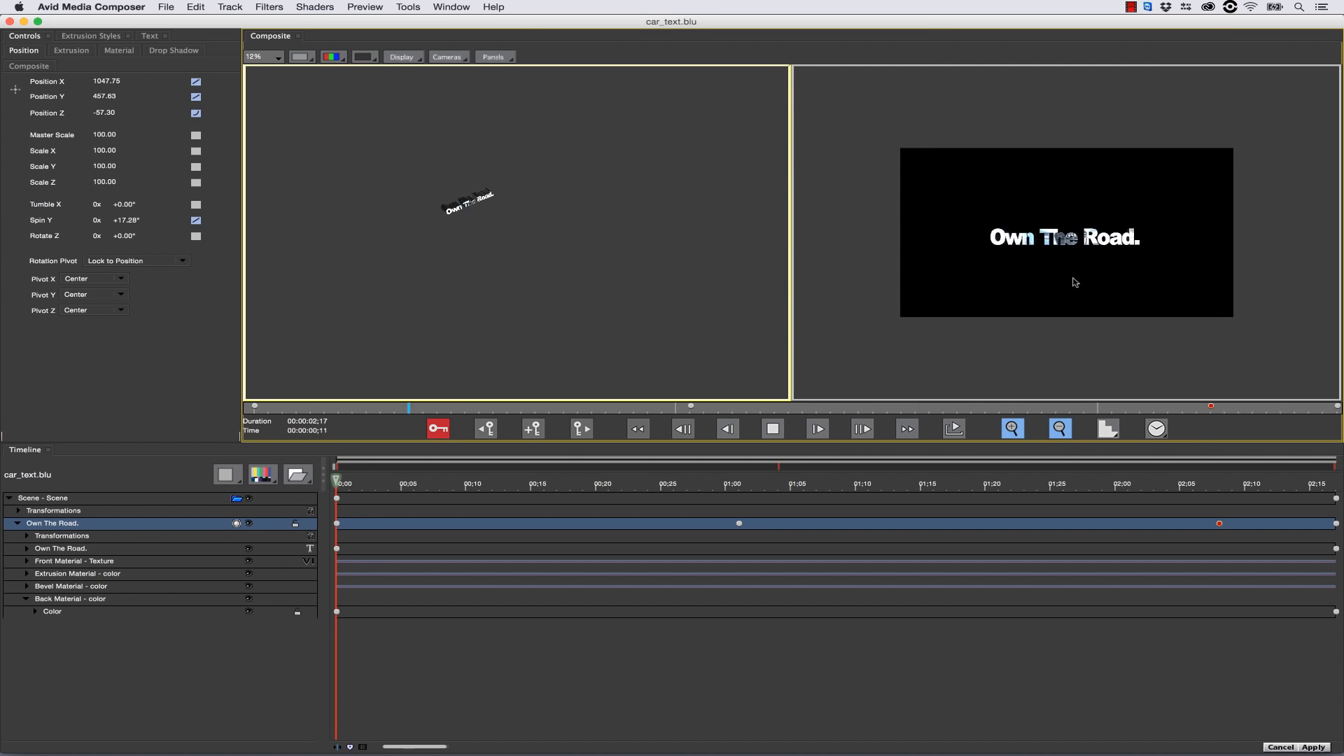
{"action": "key", "text": "space"}
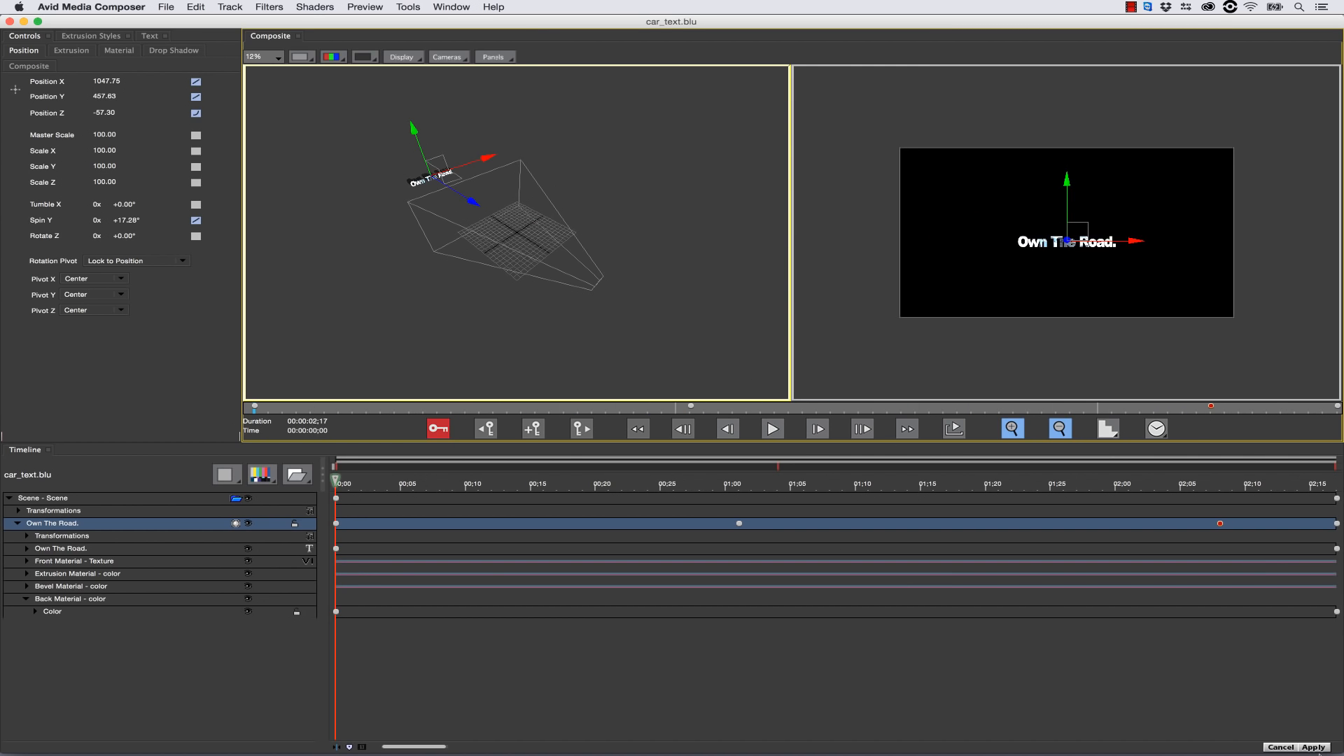
{"action": "left_click", "coordinate": [1313, 747]}
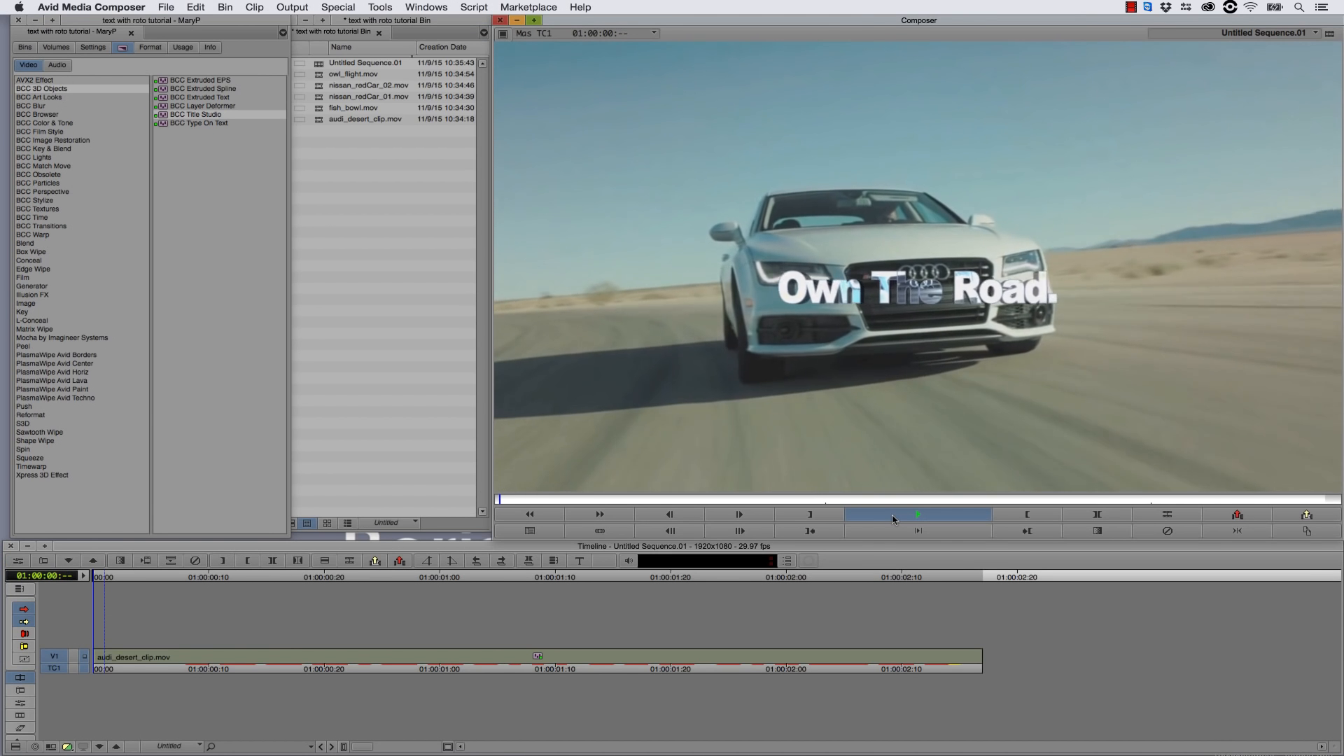
{"action": "key", "text": "space"}
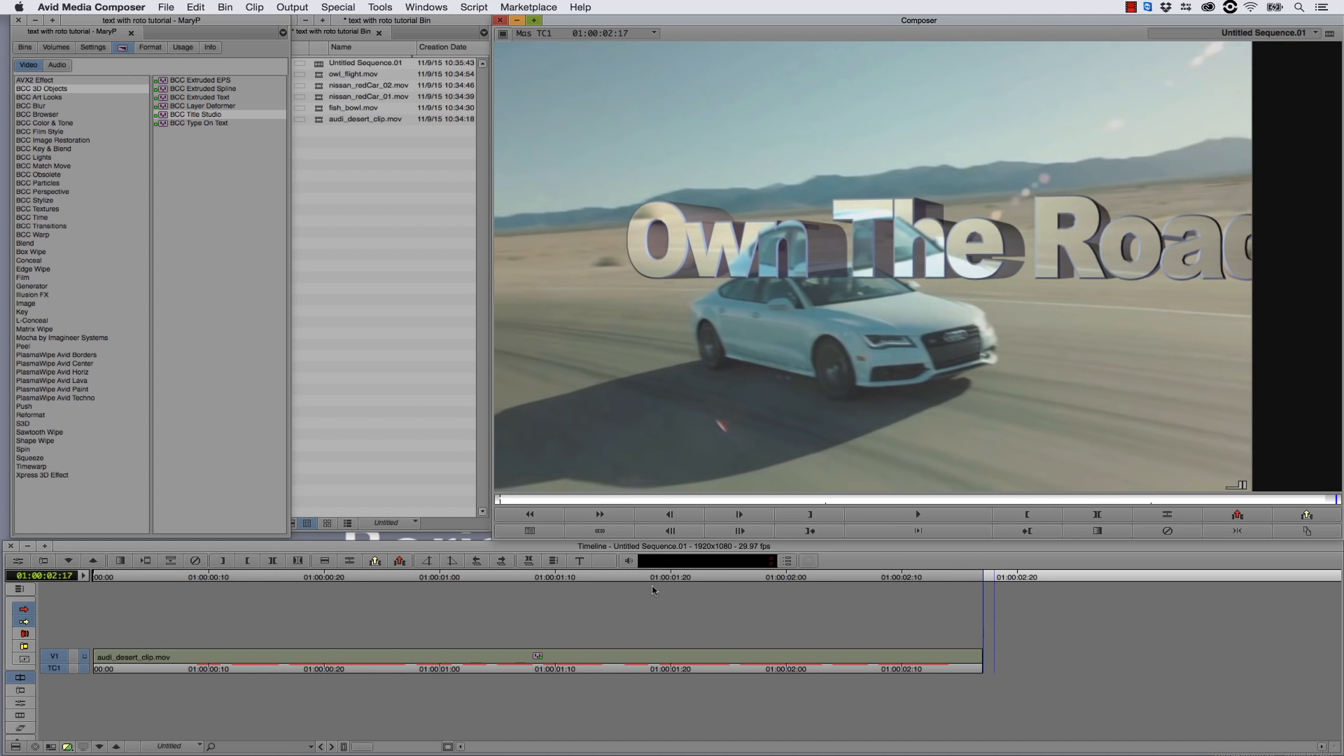
Add a second video track and place audi_desert_clip.mov on V2 at the start of the sequence.
{"action": "left_click", "coordinate": [107, 598]}
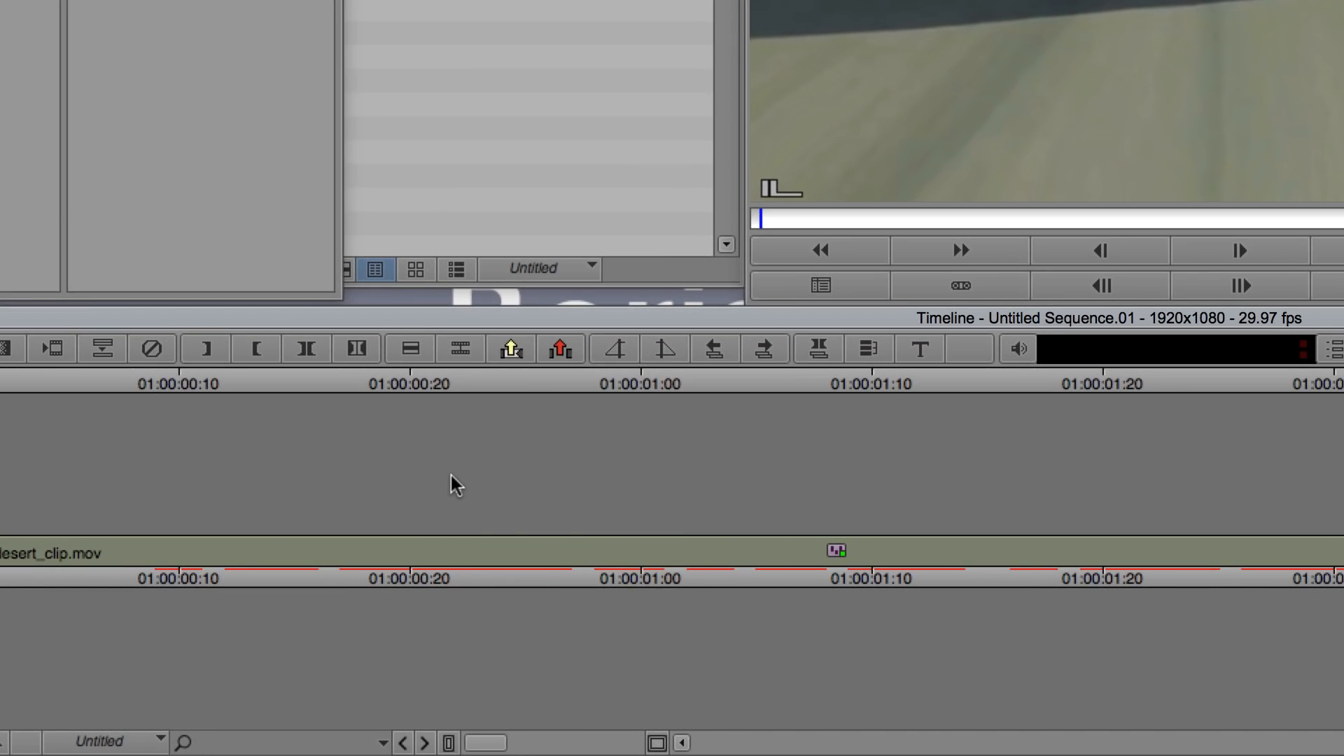
{"action": "right_click", "coordinate": [347, 626]}
{"action": "left_click", "coordinate": [581, 246]}
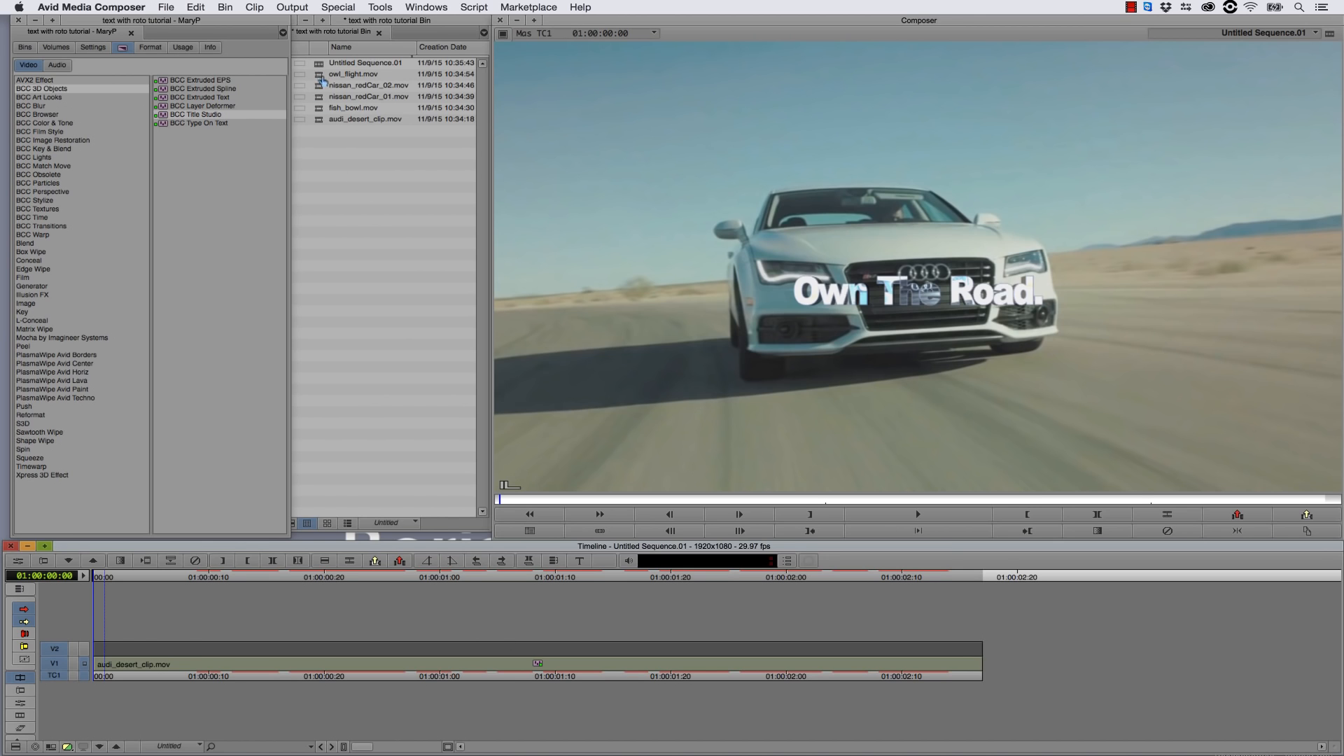
{"action": "left_click_drag", "start_coordinate": [322, 119], "coordinate": [98, 648]}
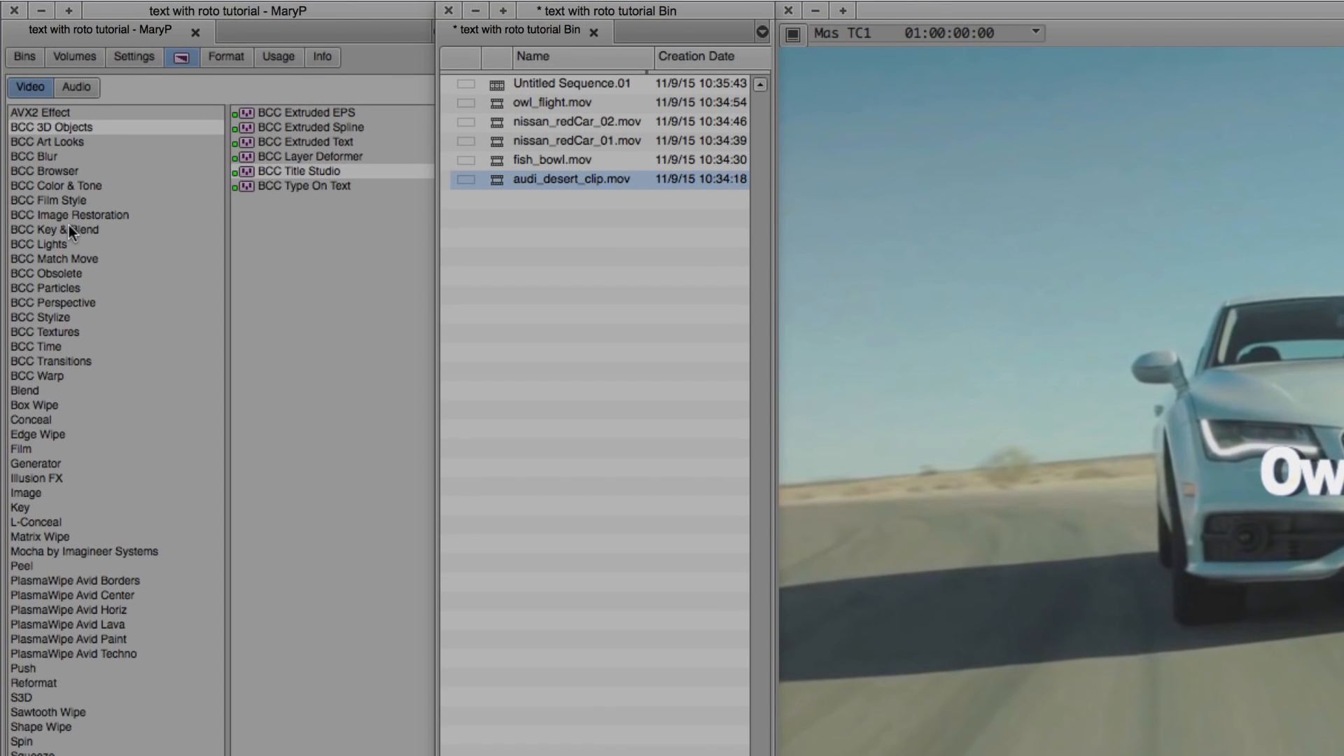
Apply the BCC Pixel Chooser effect from BCC Key & Blend to the V2 clip.
{"action": "left_click", "coordinate": [66, 229]}
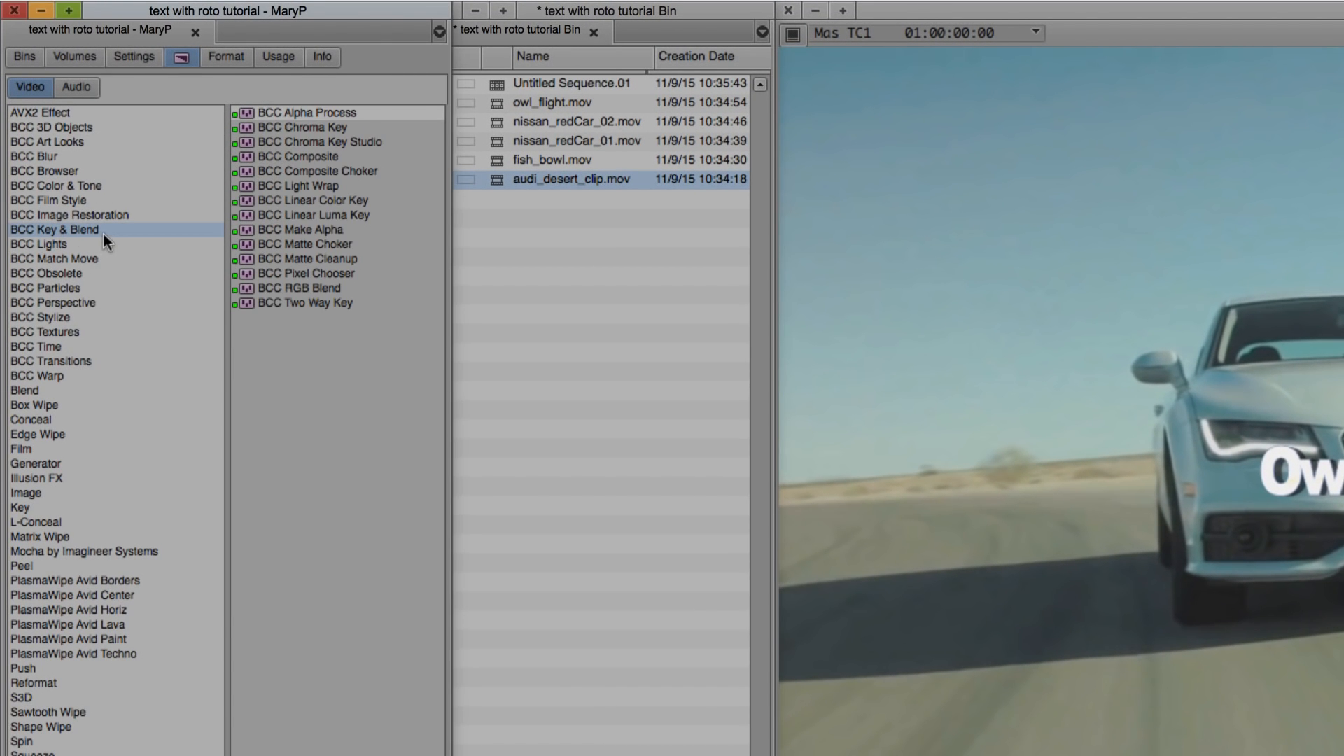
{"action": "left_click", "coordinate": [257, 273]}
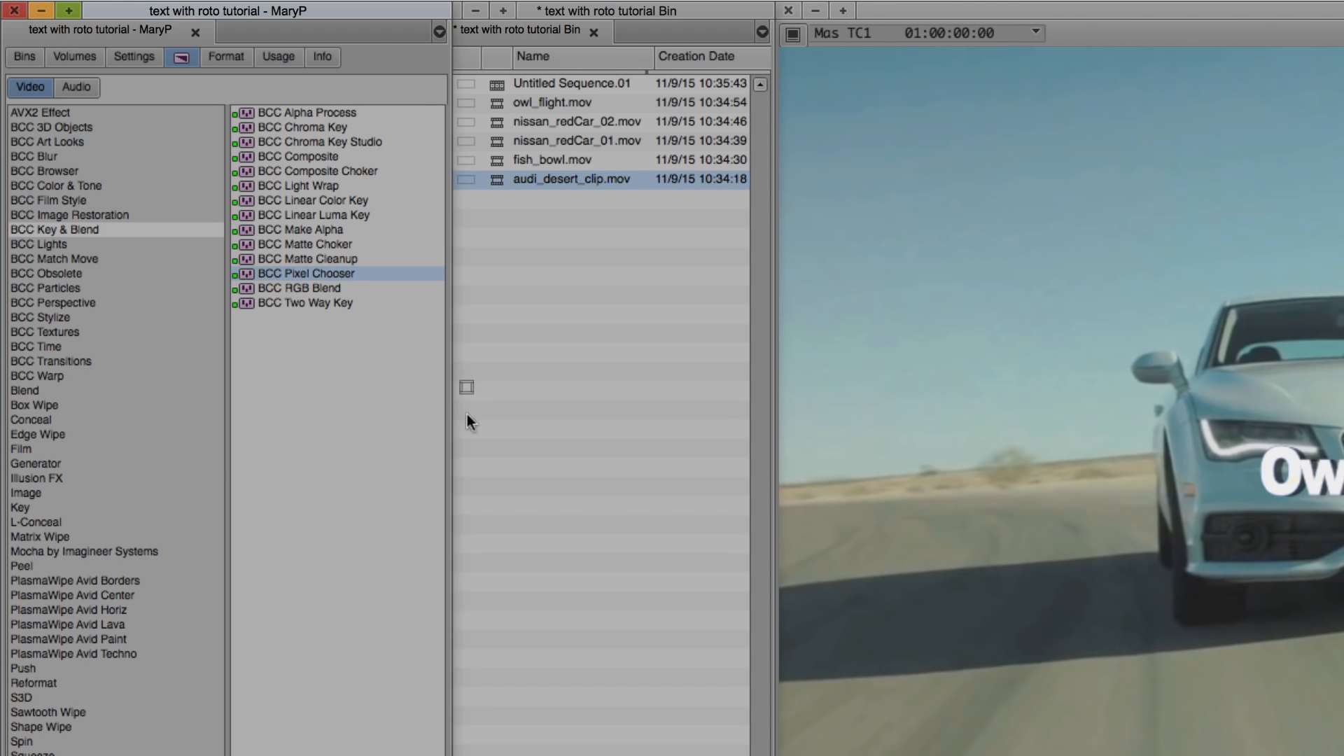
{"action": "left_click_drag", "start_coordinate": [468, 413], "coordinate": [462, 648]}
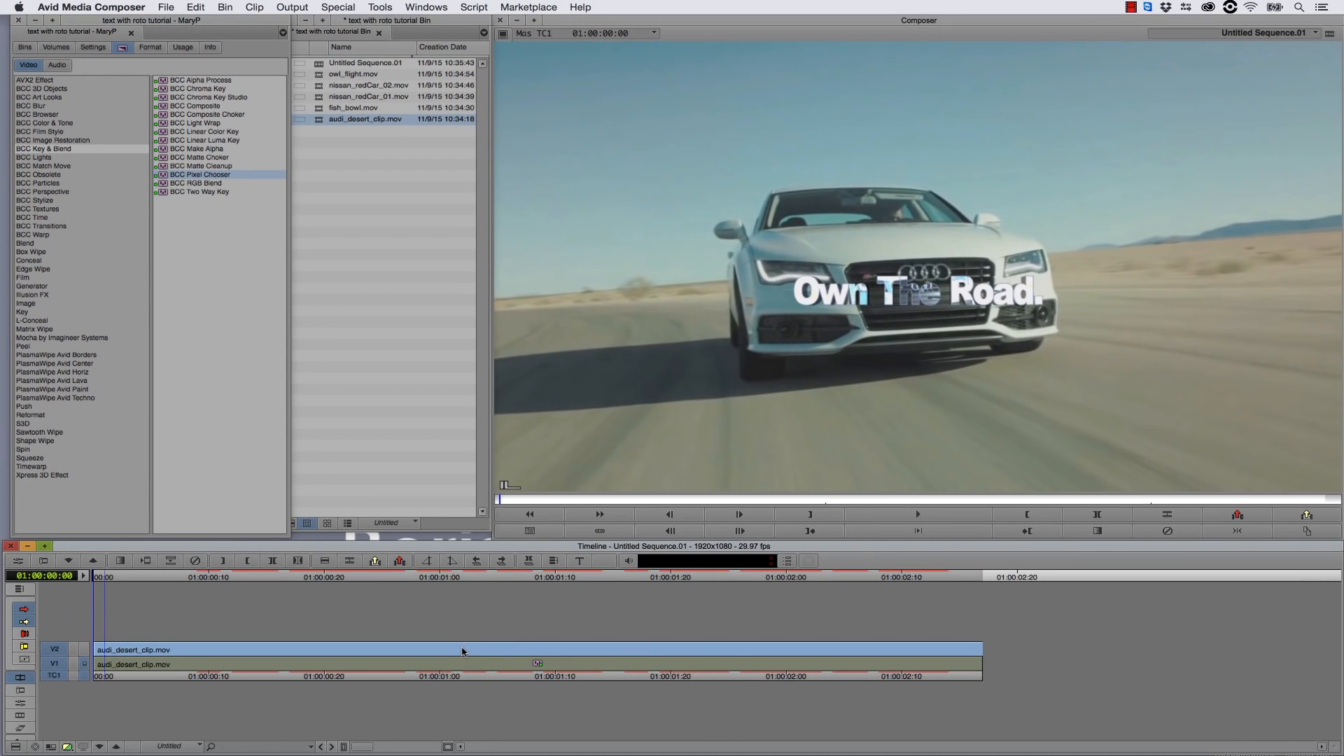
Set the PixelChooser mask shape to Mocha Spline and expand the PixelChooser and PixelChooser Matte settings.
{"action": "left_click", "coordinate": [43, 560]}
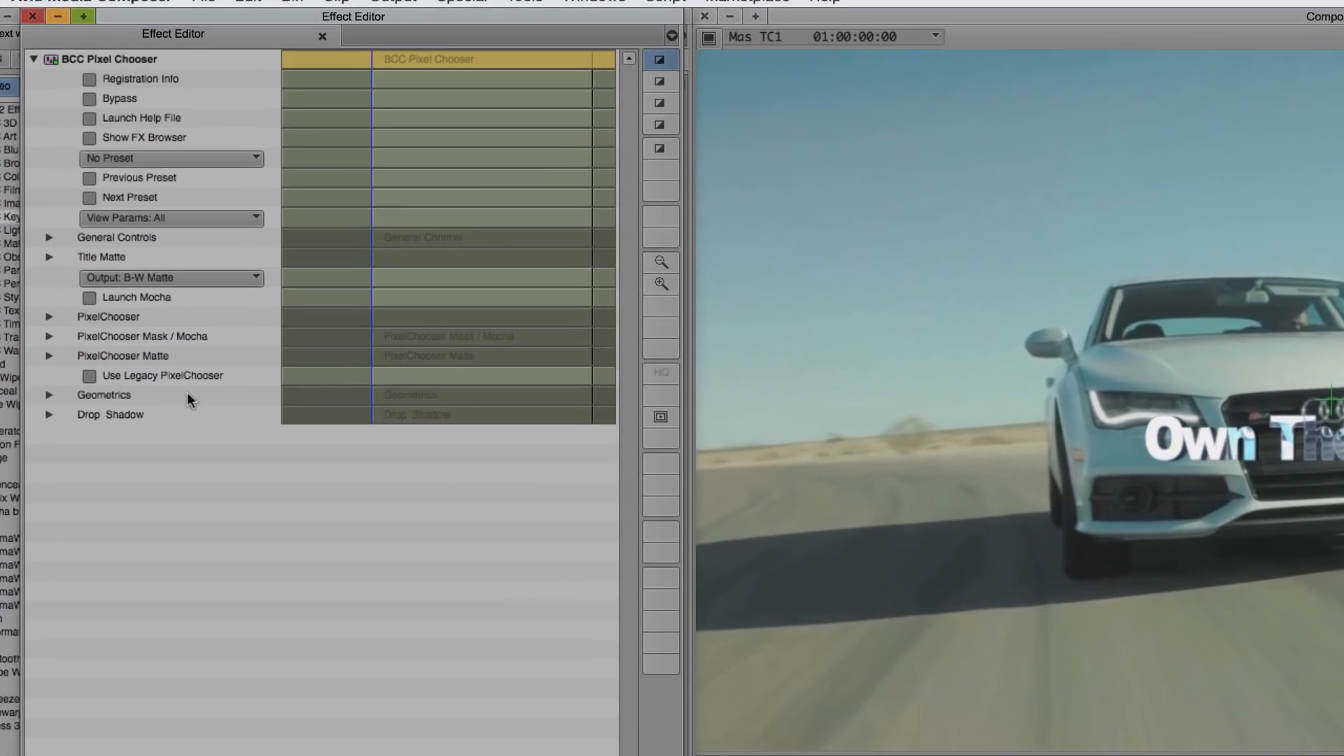
{"action": "left_click", "coordinate": [49, 338]}
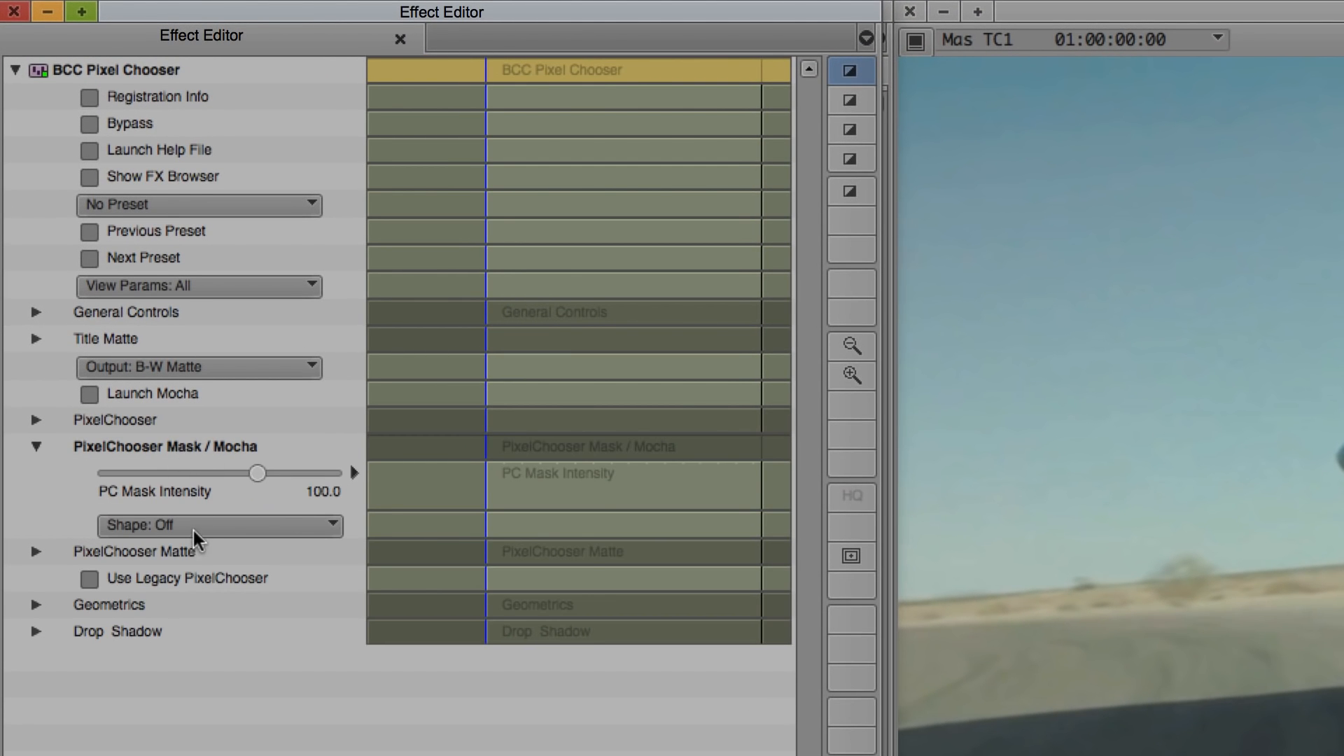
{"action": "left_click", "coordinate": [194, 530]}
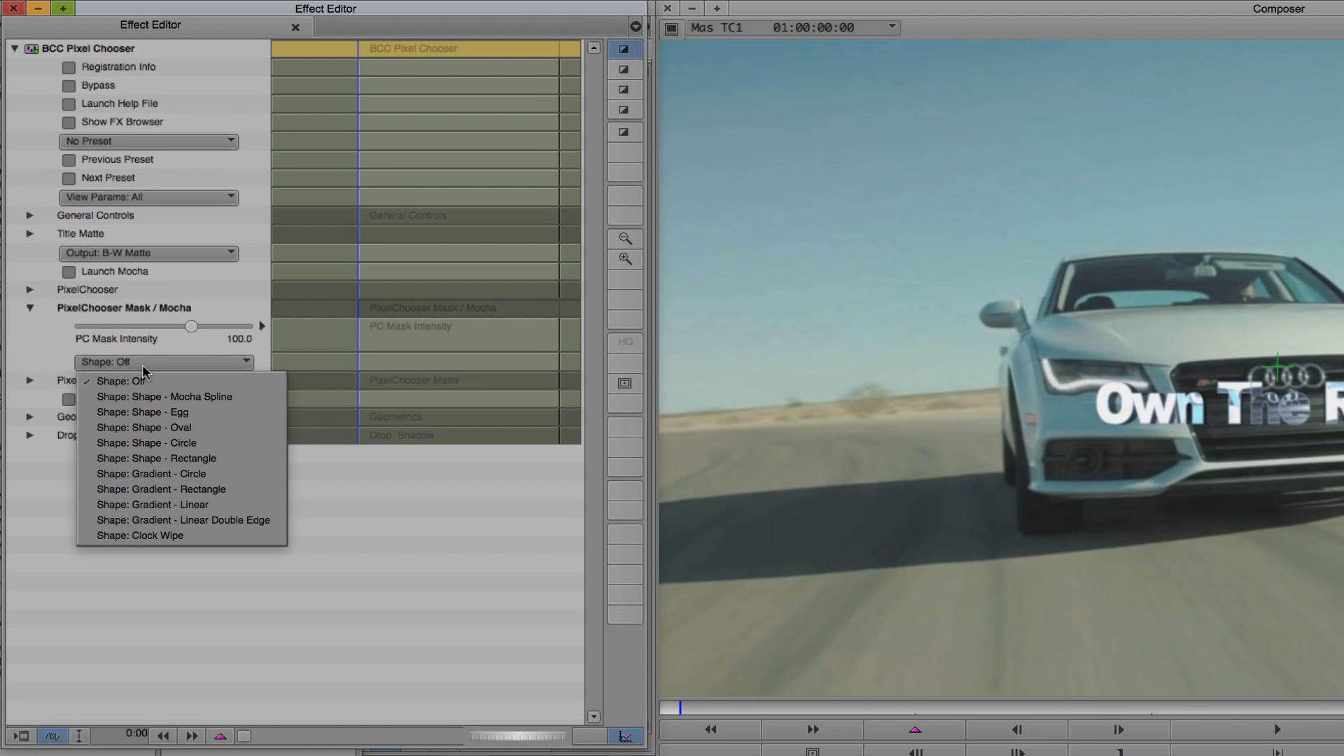
{"action": "left_click", "coordinate": [149, 396]}
{"action": "left_click", "coordinate": [29, 289]}
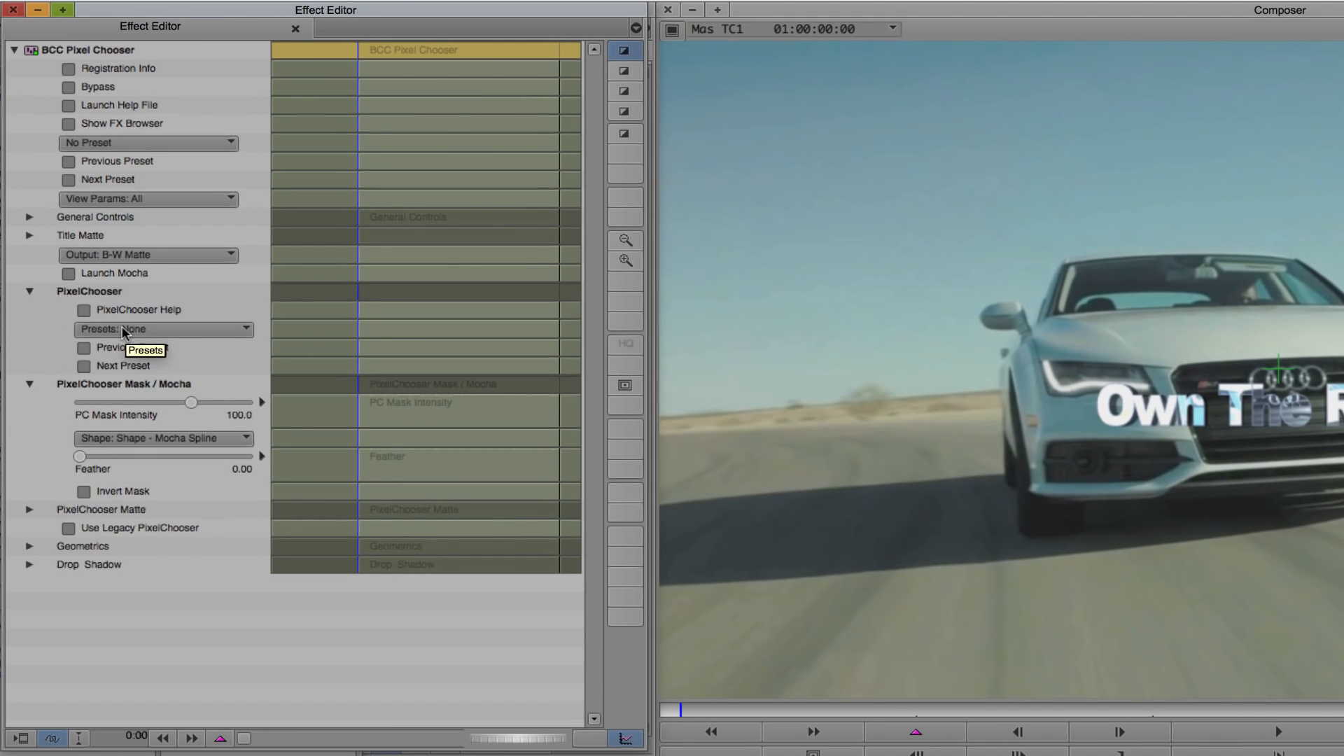
{"action": "left_click", "coordinate": [30, 509]}
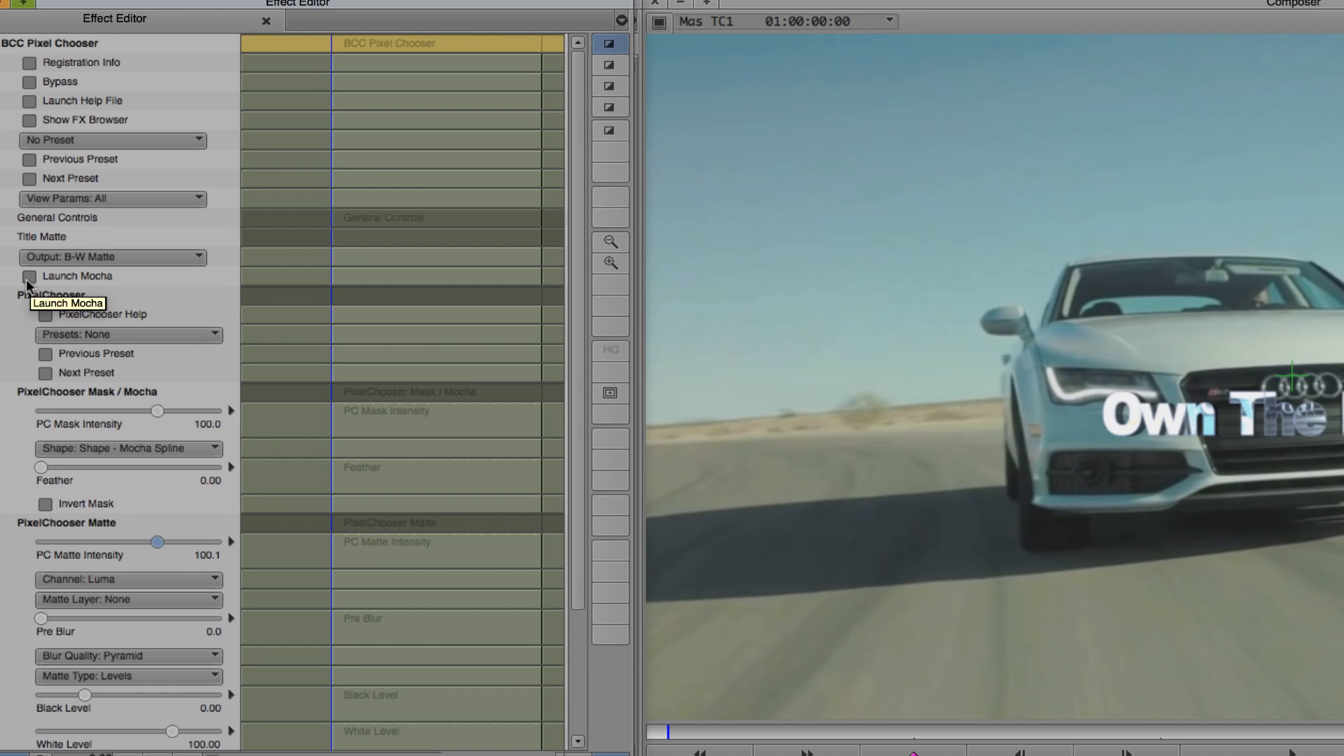
Cancel tracking at proxy resolution, switch the timeline video quality to full resolution and launch Mocha from the Pixel Chooser effect.
{"action": "left_click", "coordinate": [29, 277]}
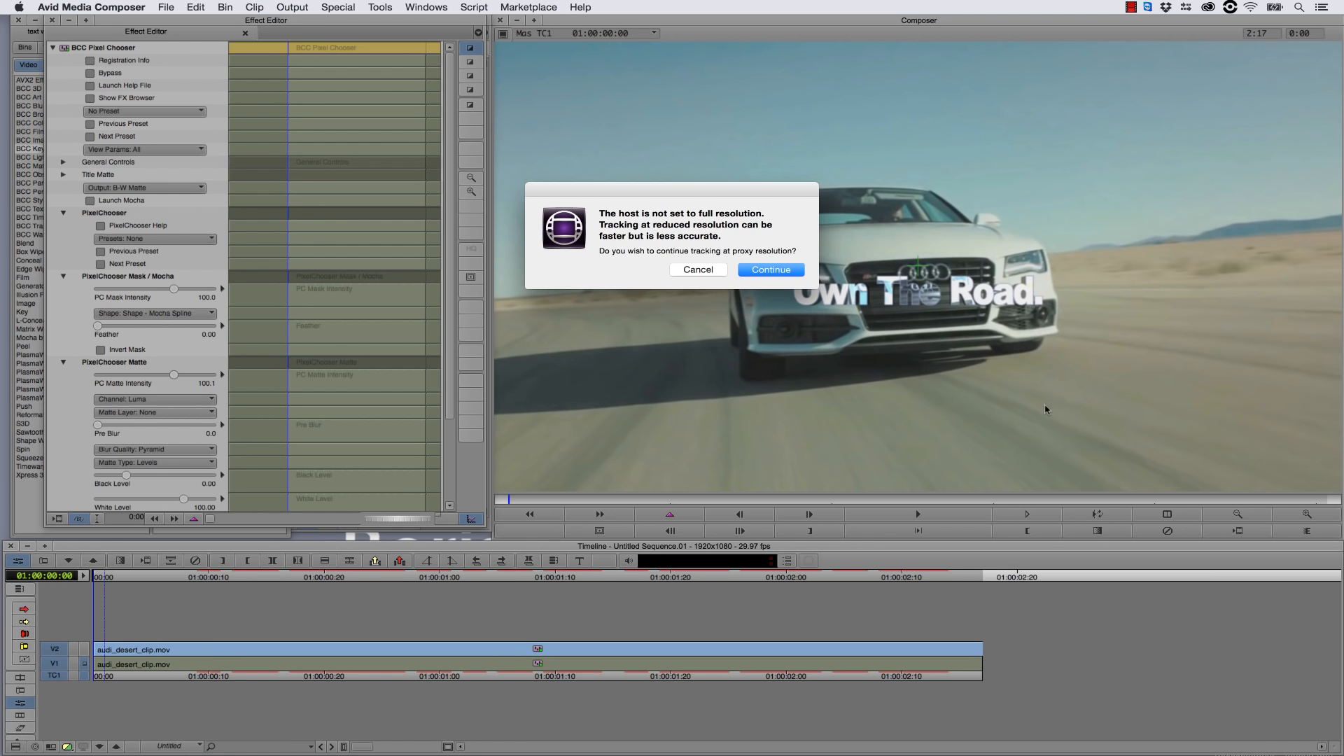
{"action": "left_click", "coordinate": [682, 274]}
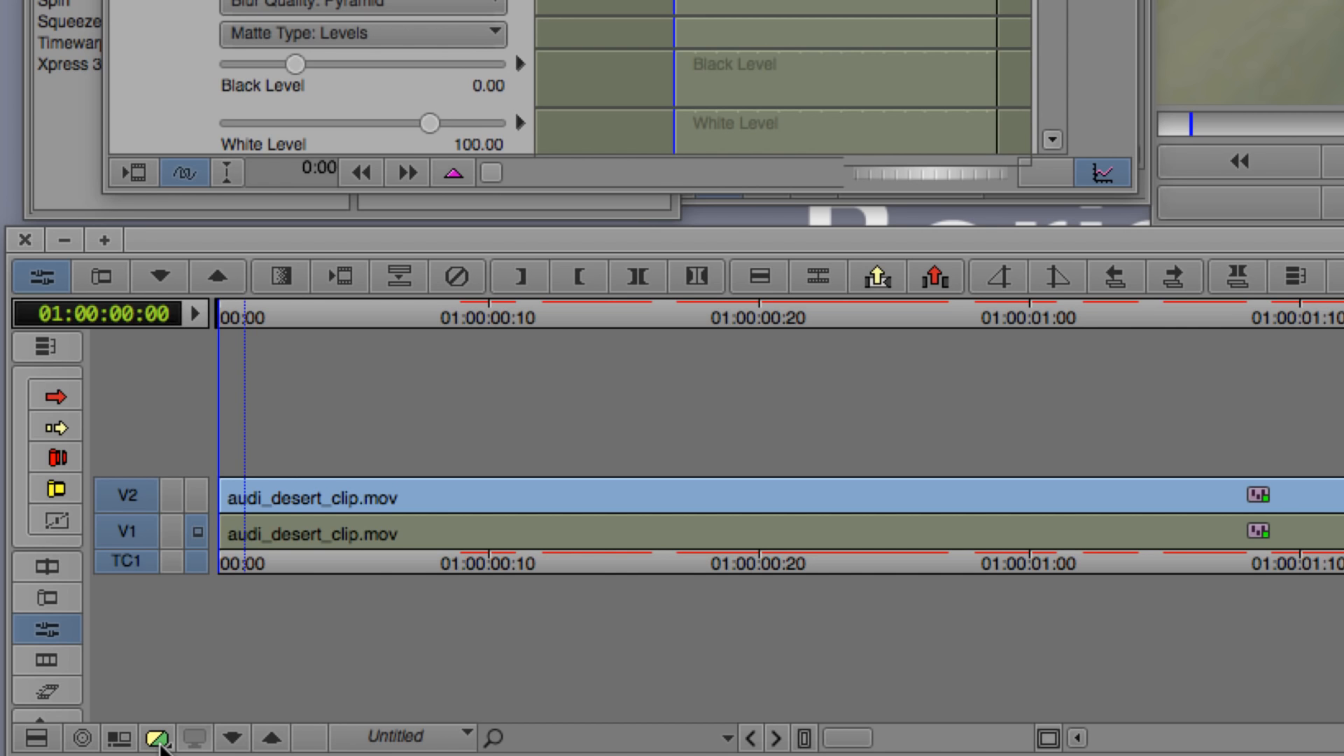
{"action": "left_click", "coordinate": [159, 742]}
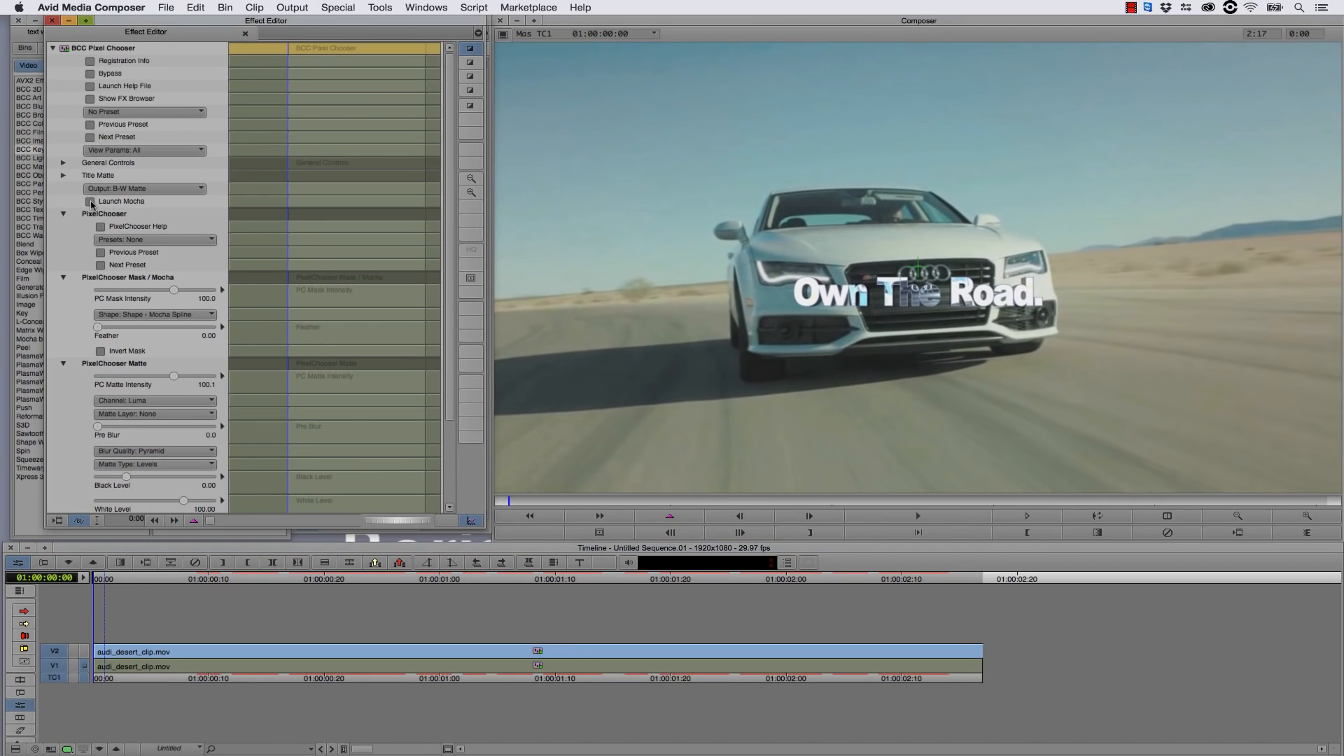
{"action": "left_click", "coordinate": [90, 202]}
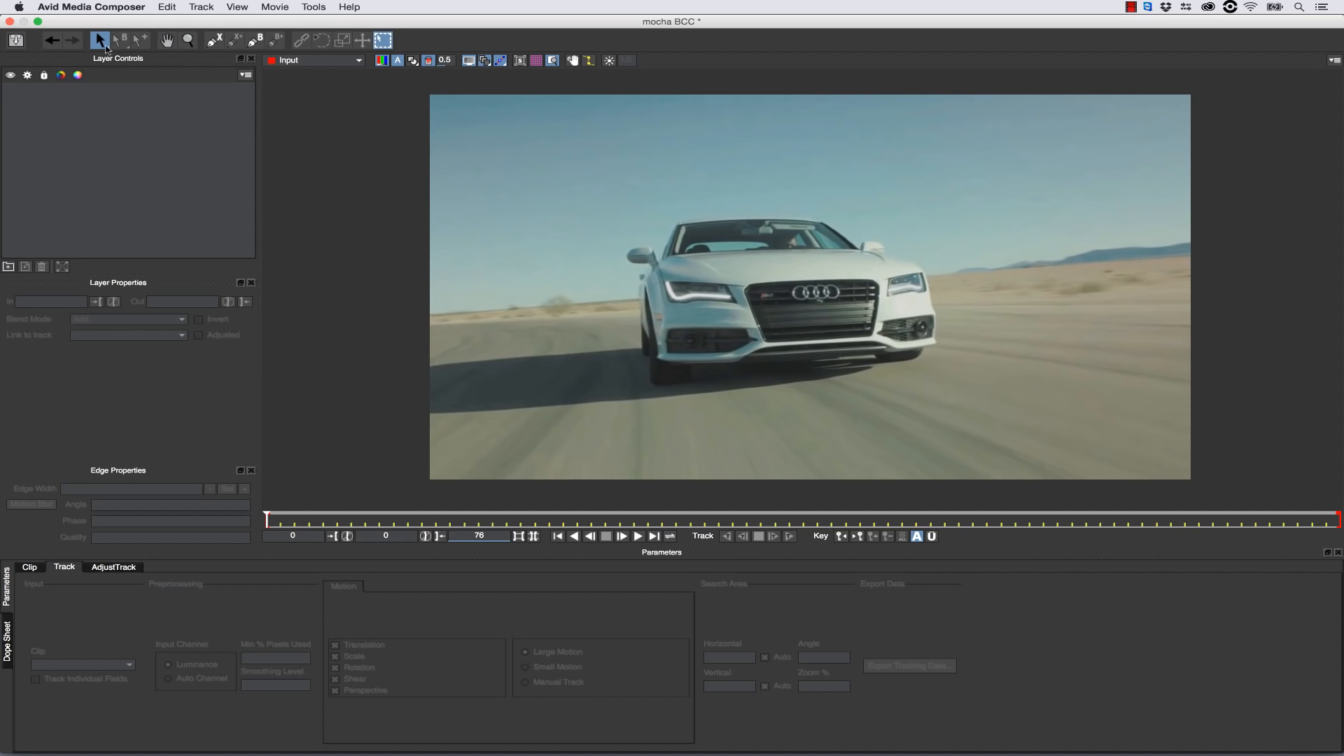
Set the selection tool to Marquee Selection and draw a closed four-point X-spline around the front of the car.
{"action": "left_click", "coordinate": [101, 40]}
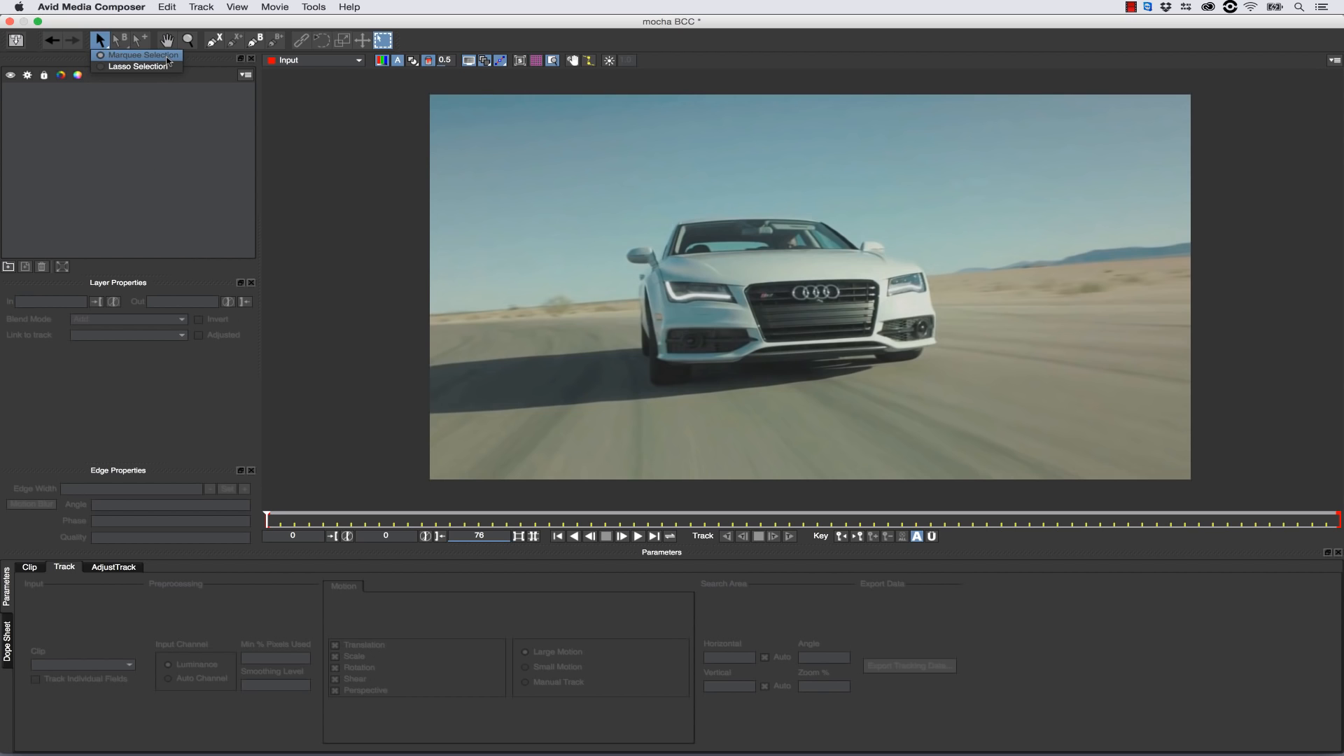
{"action": "left_click", "coordinate": [140, 55]}
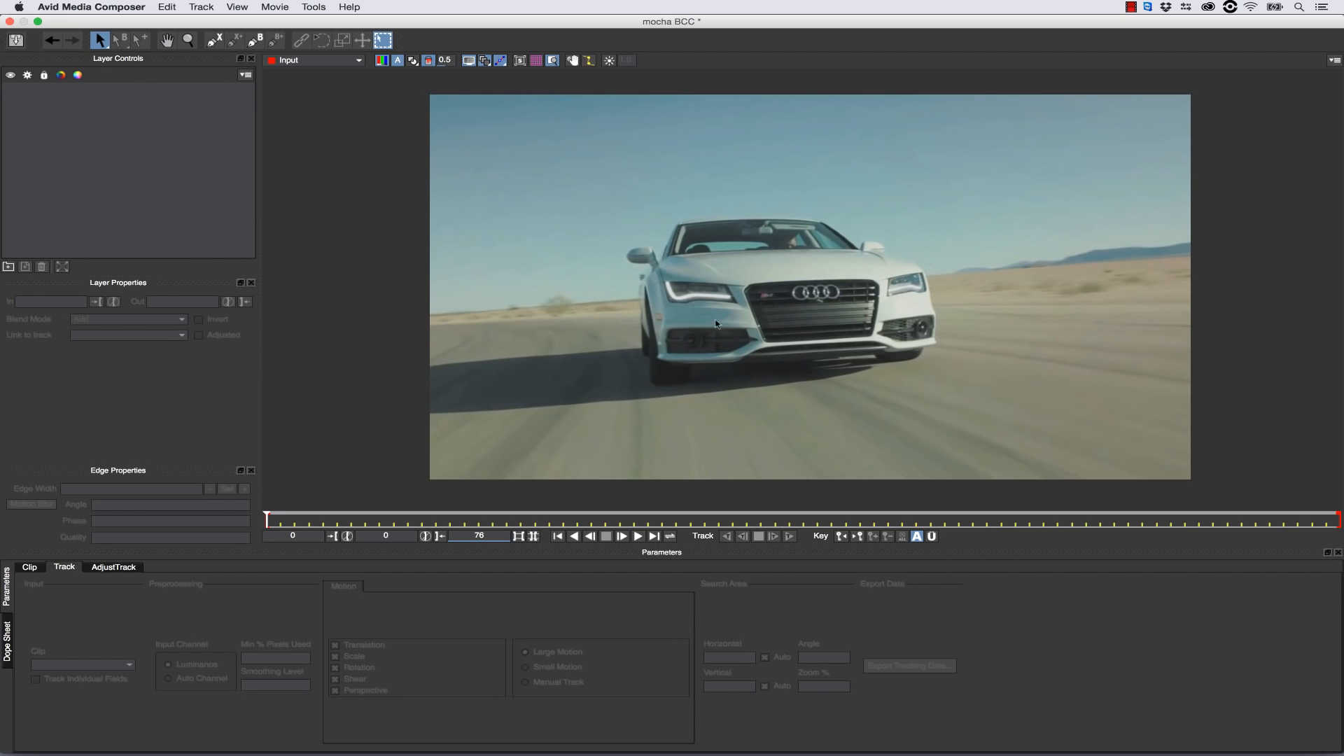
{"action": "left_click", "coordinate": [212, 43]}
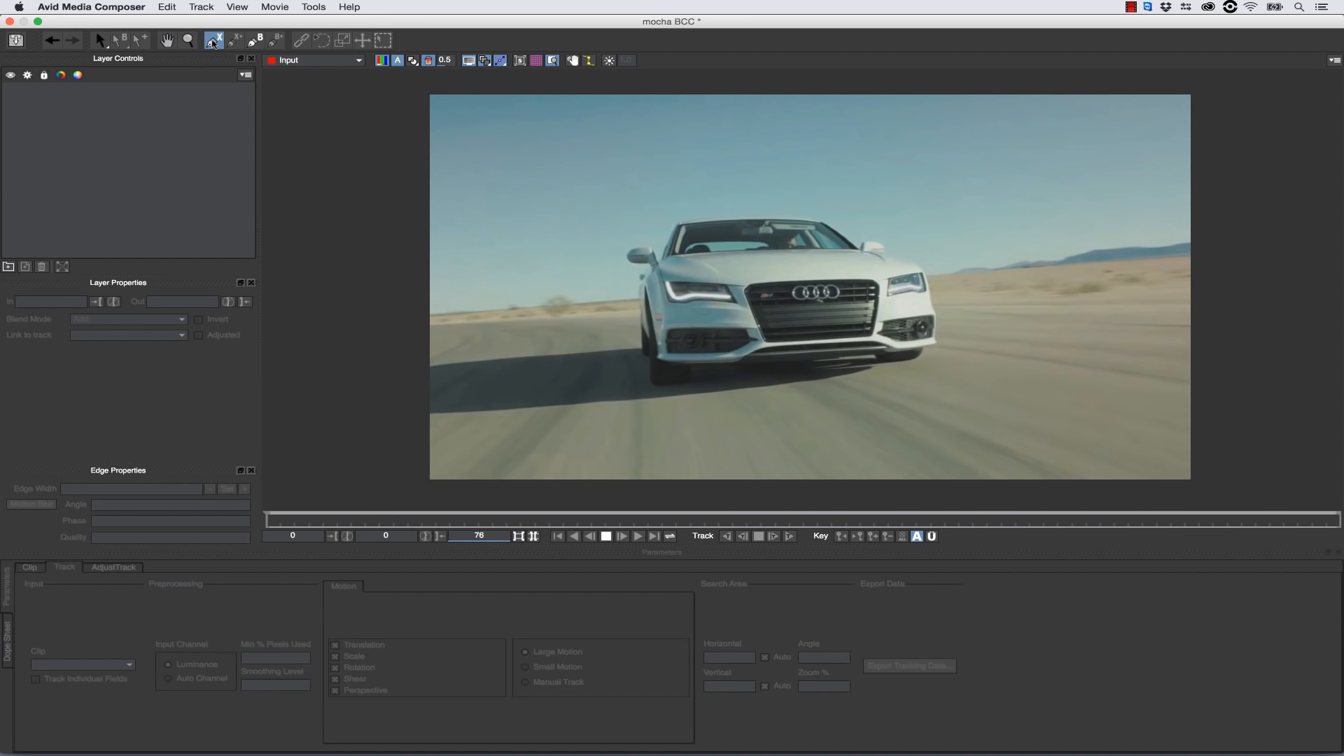
{"action": "left_click", "coordinate": [655, 273]}
{"action": "left_click", "coordinate": [927, 262]}
{"action": "left_click", "coordinate": [943, 347]}
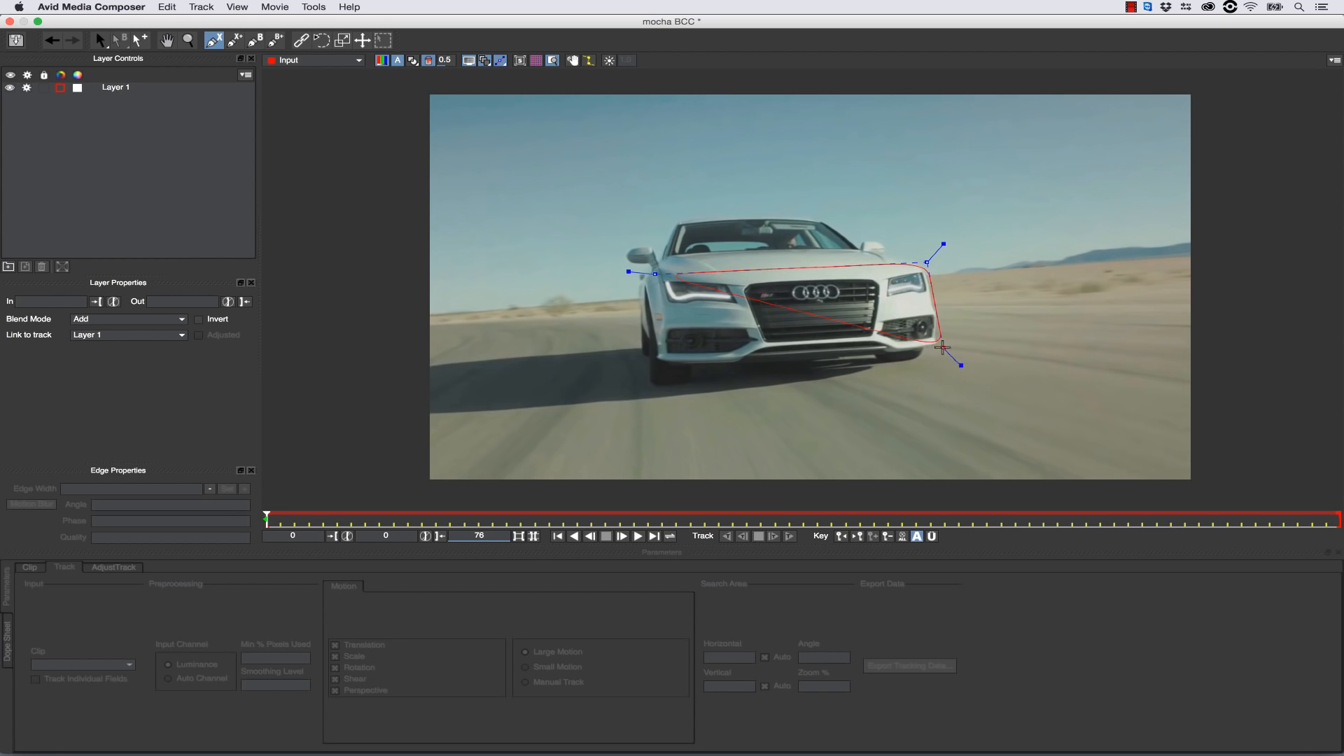
{"action": "left_click", "coordinate": [662, 362]}
{"action": "right_click", "coordinate": [778, 336]}
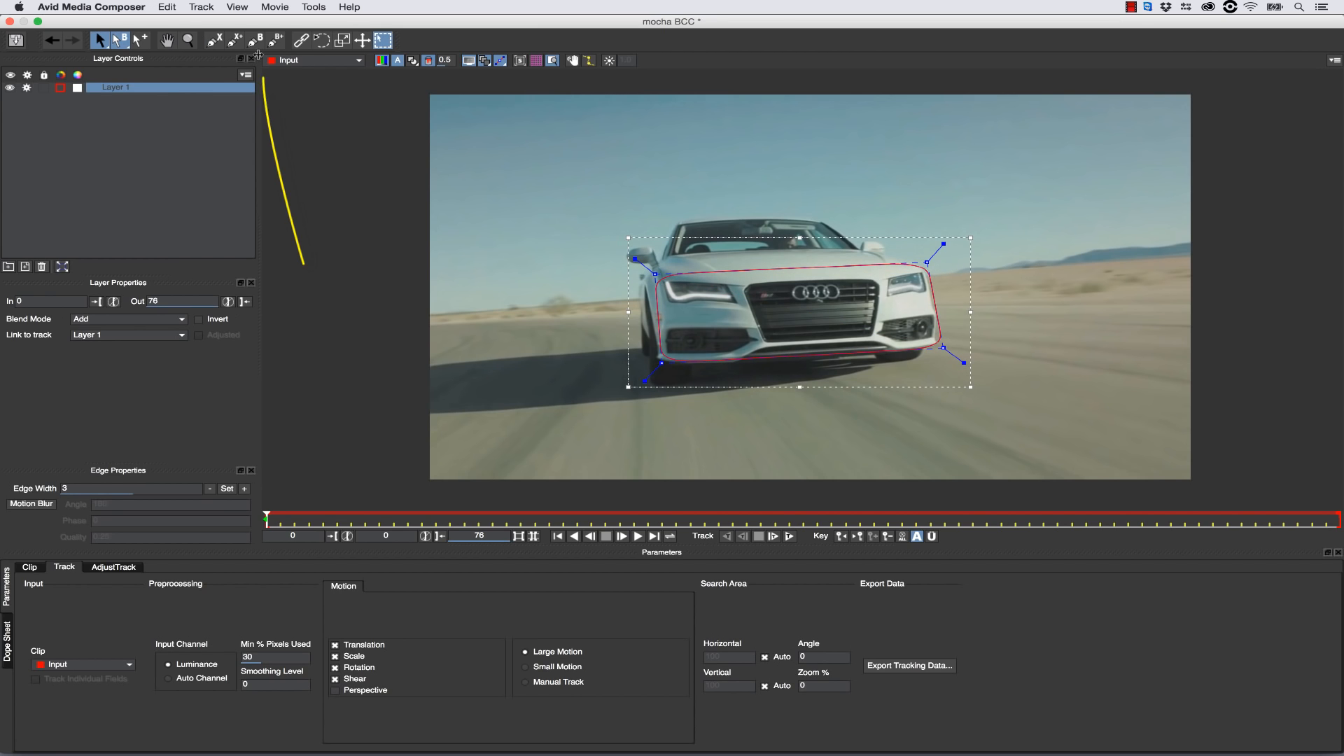
Draw a closed freeform Bezier spline in the sky above the car and adjust one of its point handles.
{"action": "left_click", "coordinate": [254, 40]}
{"action": "left_click_drag", "start_coordinate": [672, 133], "coordinate": [638, 141]}
{"action": "left_click_drag", "start_coordinate": [637, 182], "coordinate": [650, 186]}
{"action": "mouse_move", "coordinate": [735, 162]}
{"action": "left_mouse_down"}
{"action": "mouse_move", "coordinate": [744, 146]}
{"action": "mouse_move", "coordinate": [811, 159]}
{"action": "mouse_move", "coordinate": [818, 193]}
{"action": "left_mouse_up"}
{"action": "mouse_move", "coordinate": [917, 163]}
{"action": "left_mouse_down"}
{"action": "mouse_move", "coordinate": [917, 143]}
{"action": "mouse_move", "coordinate": [871, 115]}
{"action": "mouse_move", "coordinate": [789, 116]}
{"action": "left_mouse_up"}
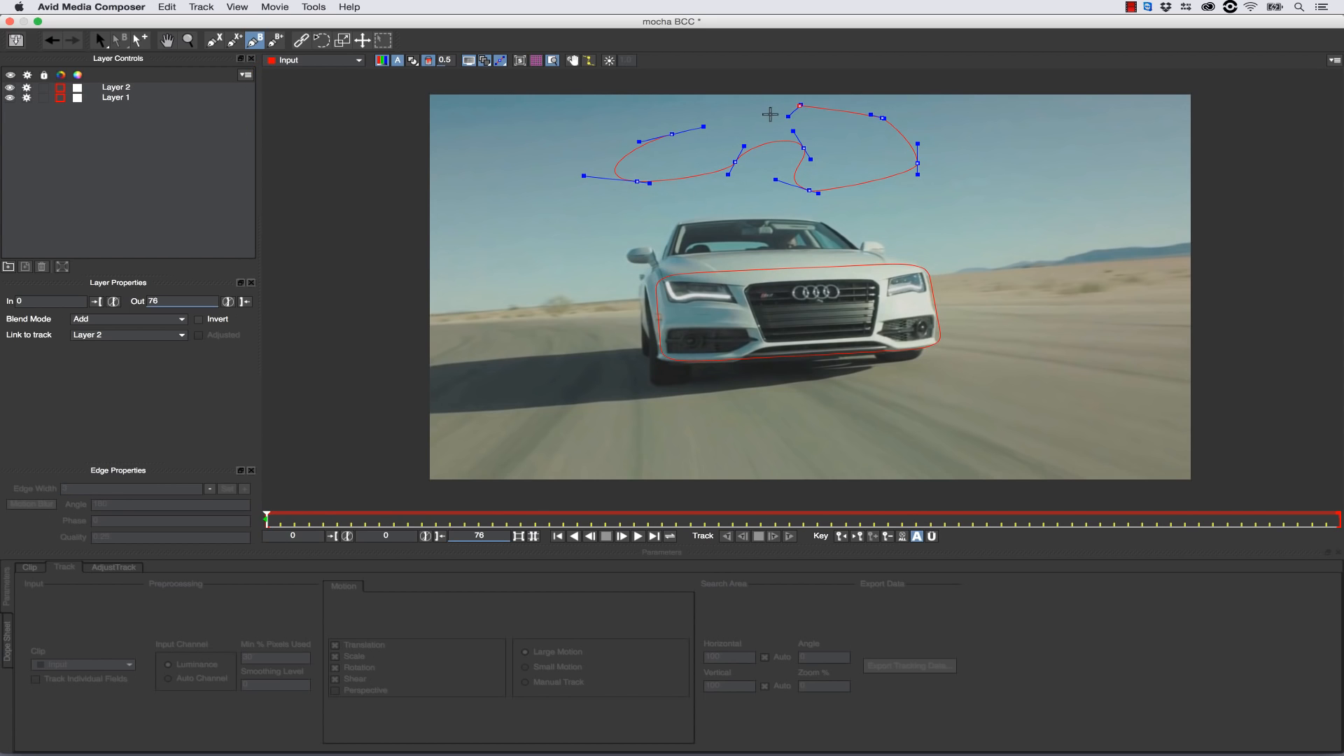
{"action": "right_click", "coordinate": [770, 114]}
{"action": "left_click_drag", "start_coordinate": [705, 126], "coordinate": [670, 114]}
Select all points of the X-spline around the car's front and extend their handles to sharpen the corners.
{"action": "left_click", "coordinate": [686, 267]}
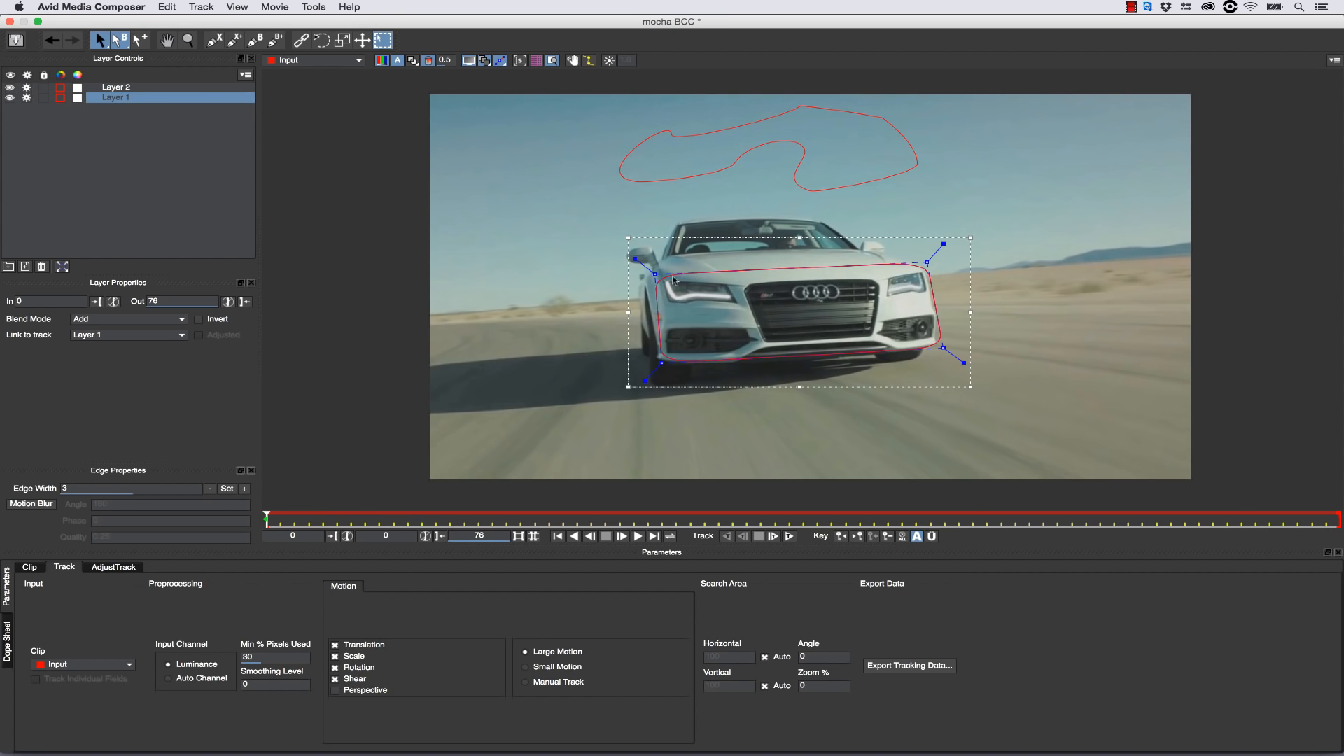
{"action": "left_click_drag", "start_coordinate": [1053, 406], "coordinate": [1137, 412]}
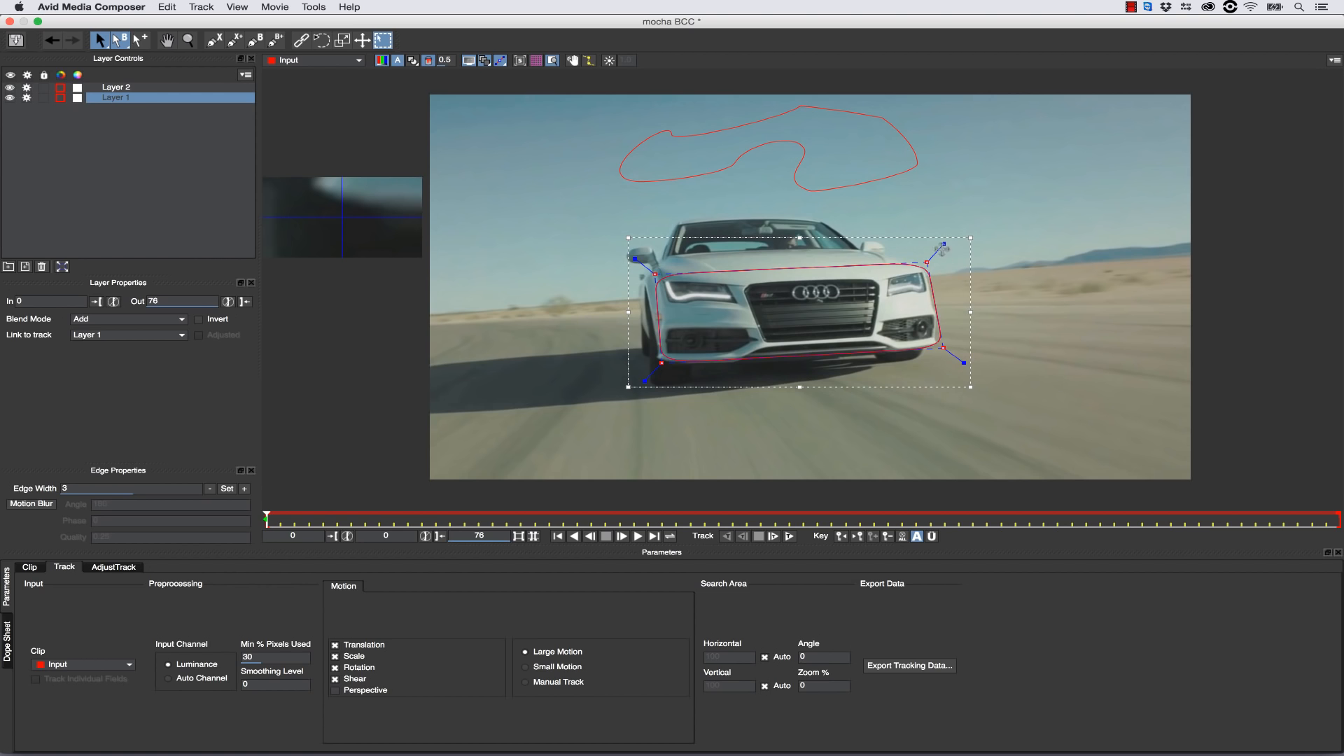
{"action": "left_click_drag", "start_coordinate": [942, 249], "coordinate": [963, 221]}
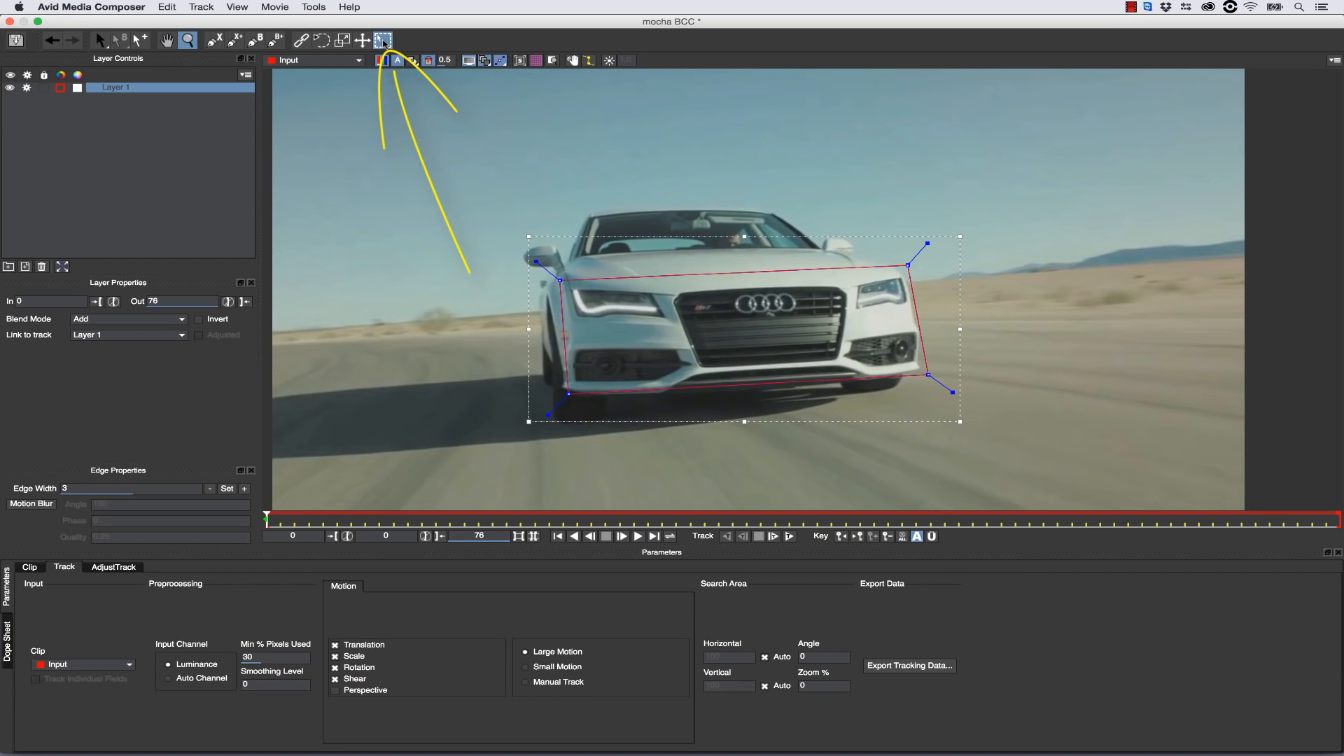
Select all spline points, undo the trial resize, and enlarge the shape slightly with the marquee box around the car's front.
{"action": "key", "text": "ctrl+F1"}
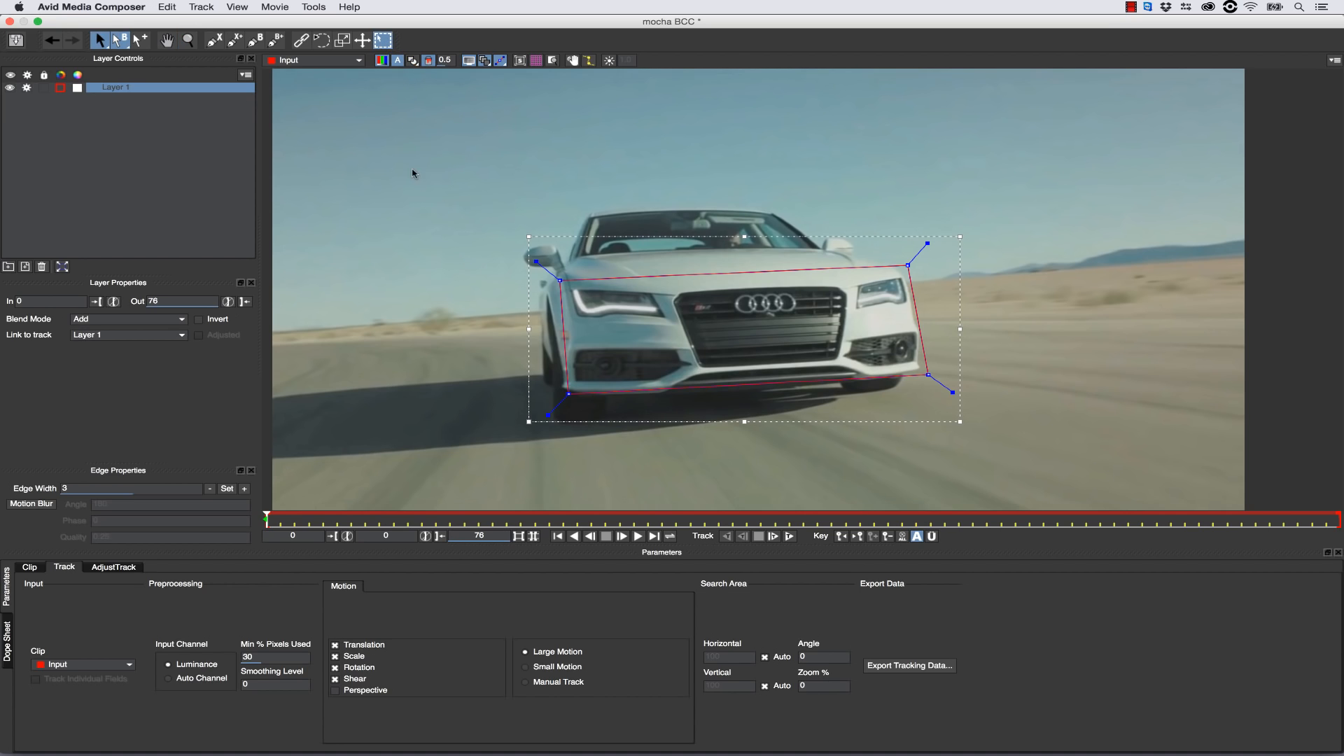
{"action": "left_click_drag", "start_coordinate": [677, 441], "coordinate": [705, 485]}
{"action": "left_click_drag", "start_coordinate": [528, 422], "coordinate": [549, 403]}
{"action": "key", "text": "super+z"}
{"action": "key", "text": "super+a"}
{"action": "mouse_move", "coordinate": [960, 237]}
{"action": "left_mouse_down"}
{"action": "mouse_move", "coordinate": [973, 242]}
{"action": "mouse_move", "coordinate": [938, 252]}
{"action": "mouse_move", "coordinate": [990, 216]}
{"action": "mouse_move", "coordinate": [911, 266]}
{"action": "mouse_move", "coordinate": [966, 229]}
{"action": "left_mouse_up"}
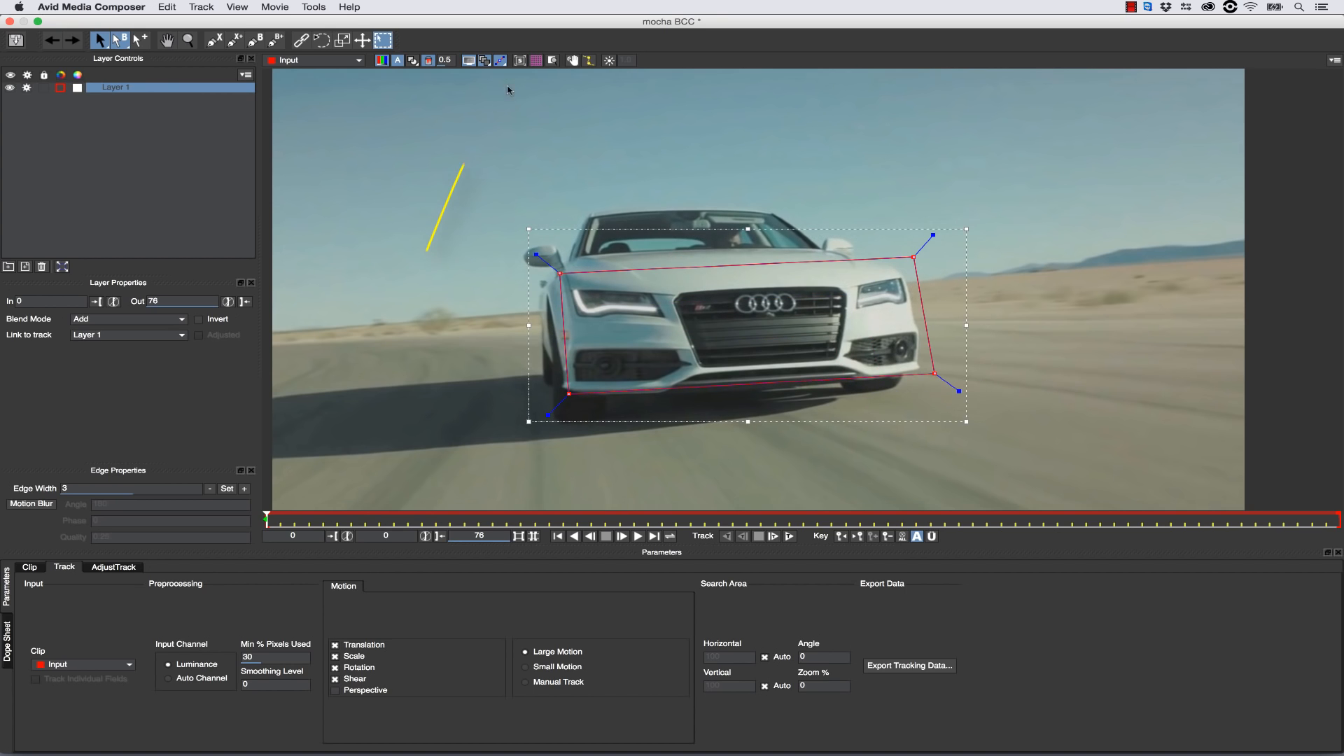
Show the planar surface, align its four corners with the headlights and lower bumper, and display the planar grid.
{"action": "left_click", "coordinate": [520, 61]}
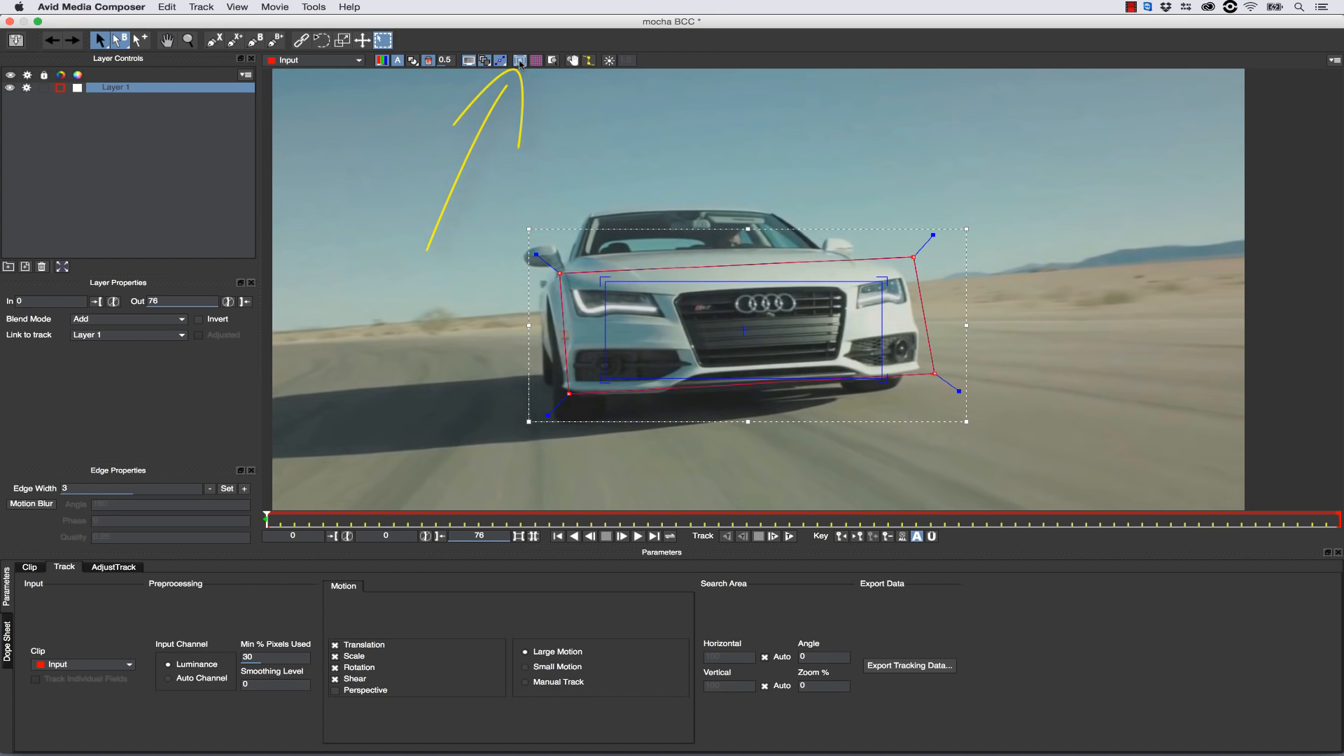
{"action": "left_click_drag", "start_coordinate": [605, 282], "coordinate": [574, 289]}
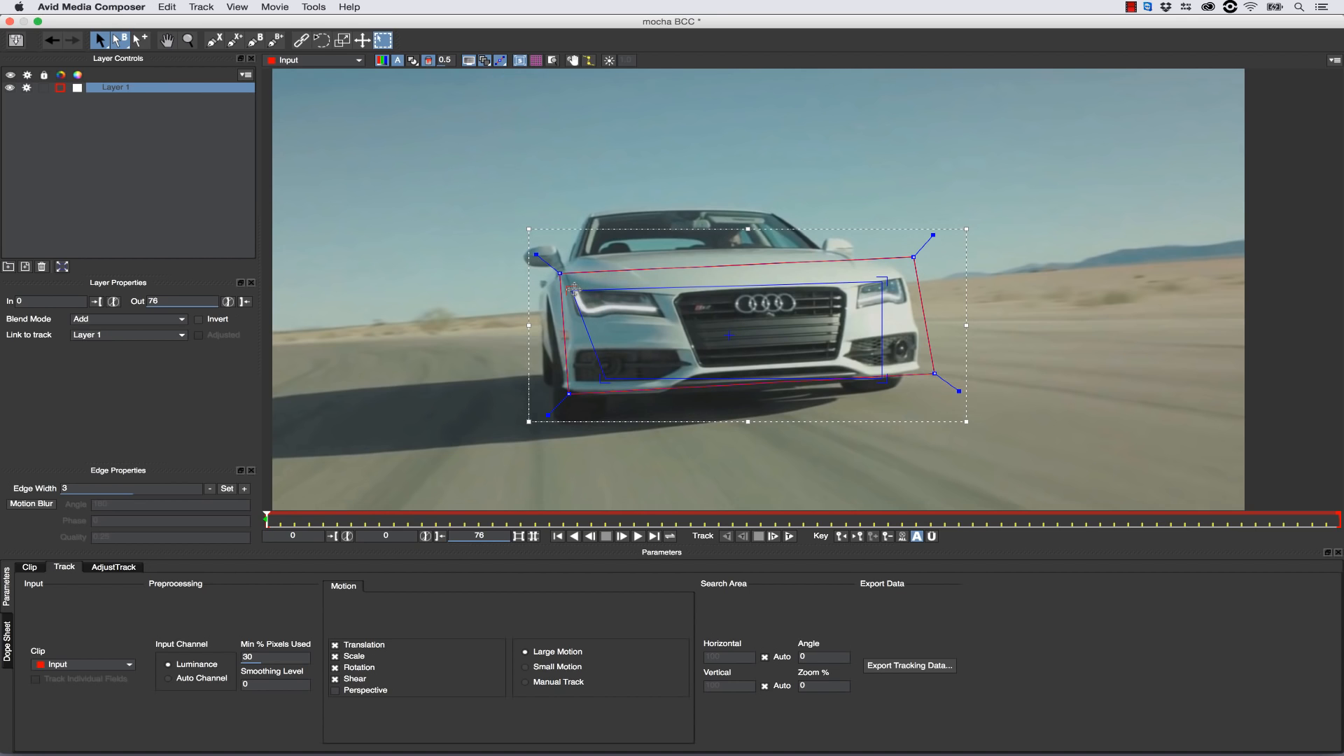
{"action": "left_click_drag", "start_coordinate": [600, 380], "coordinate": [577, 383]}
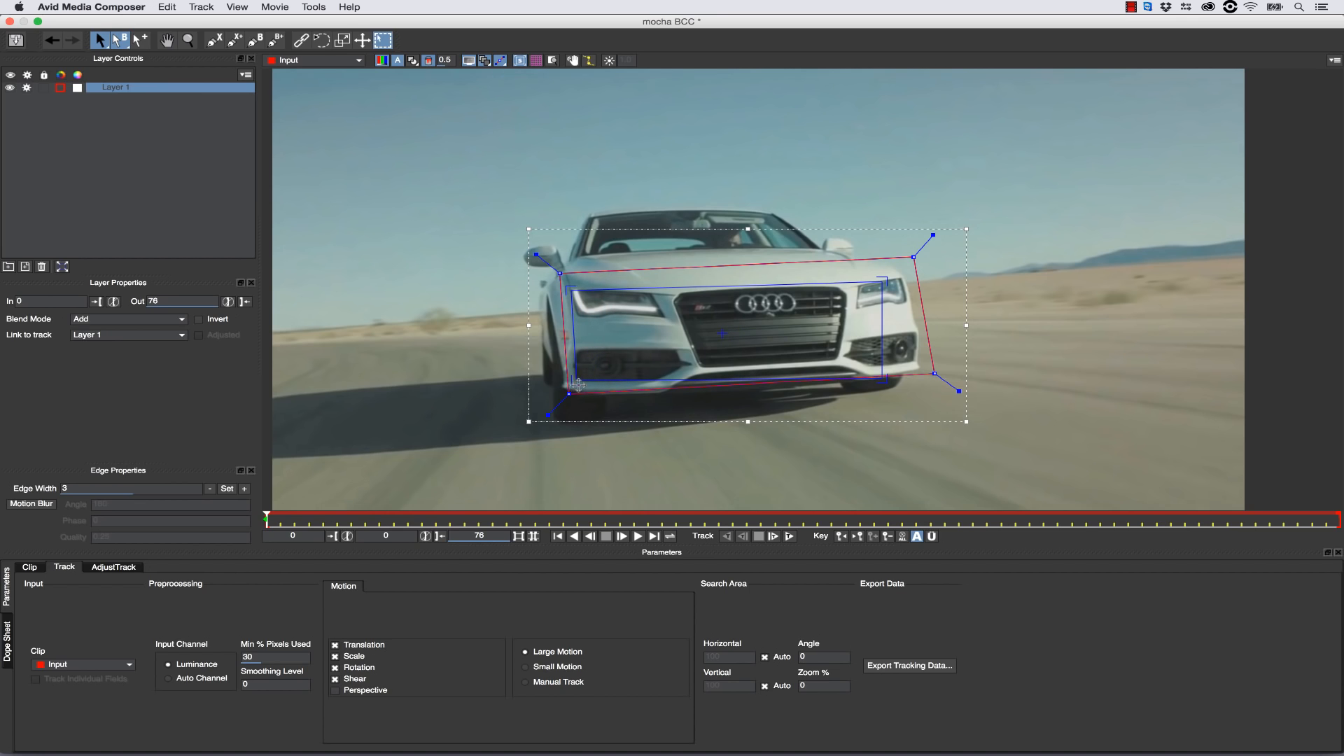
{"action": "left_click_drag", "start_coordinate": [887, 279], "coordinate": [901, 277]}
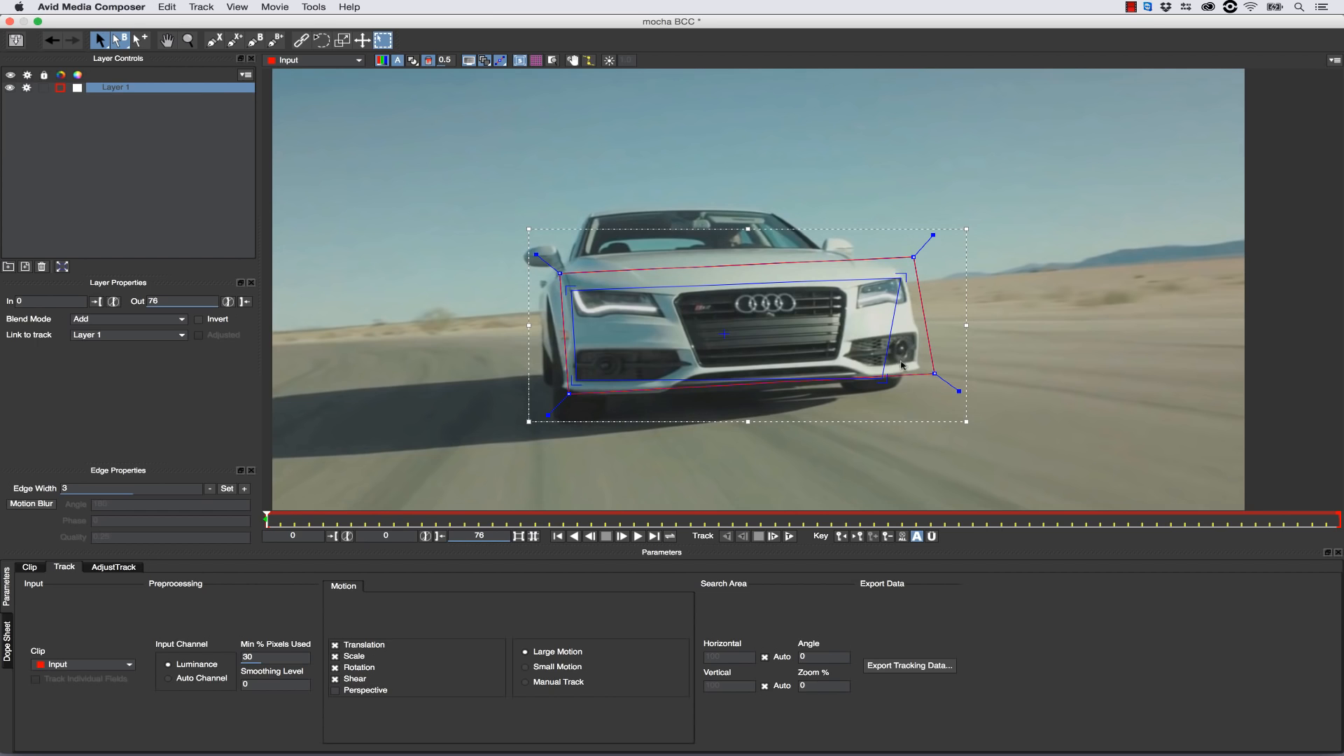
{"action": "left_click_drag", "start_coordinate": [885, 377], "coordinate": [915, 361]}
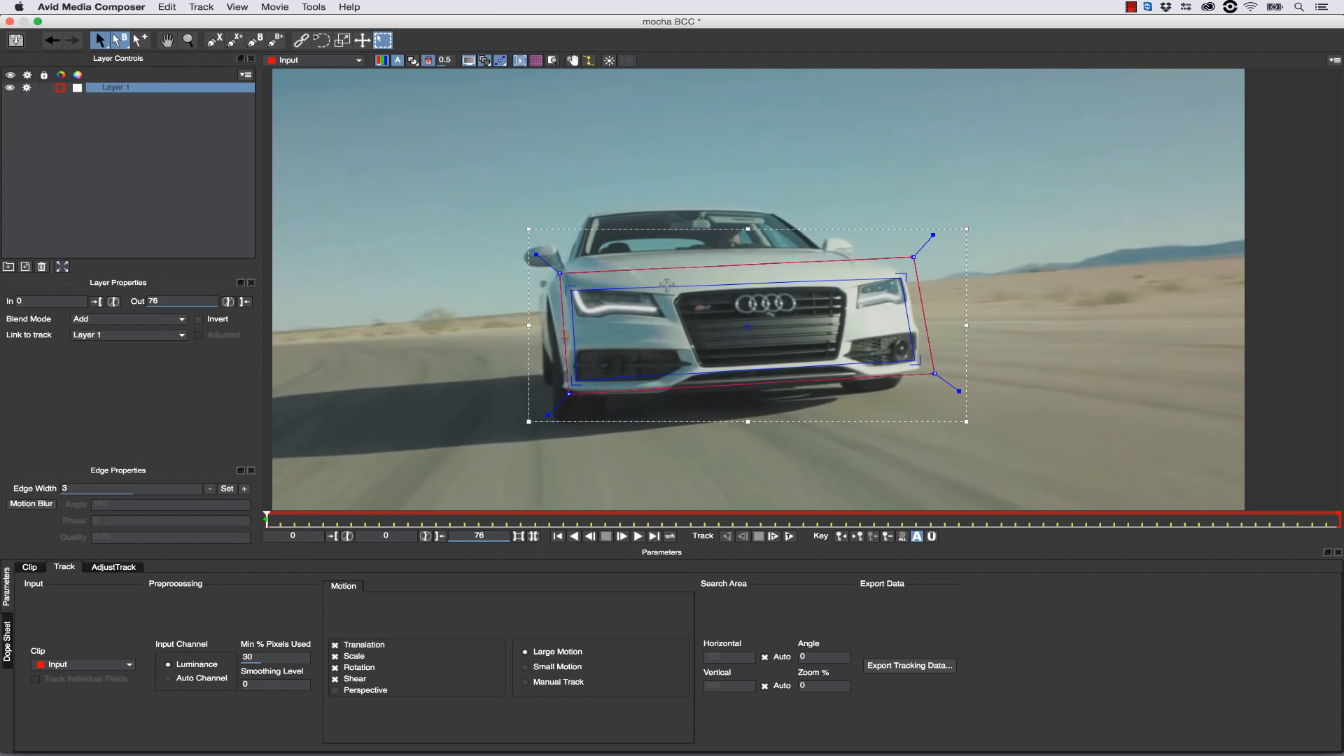
{"action": "left_click", "coordinate": [536, 60]}
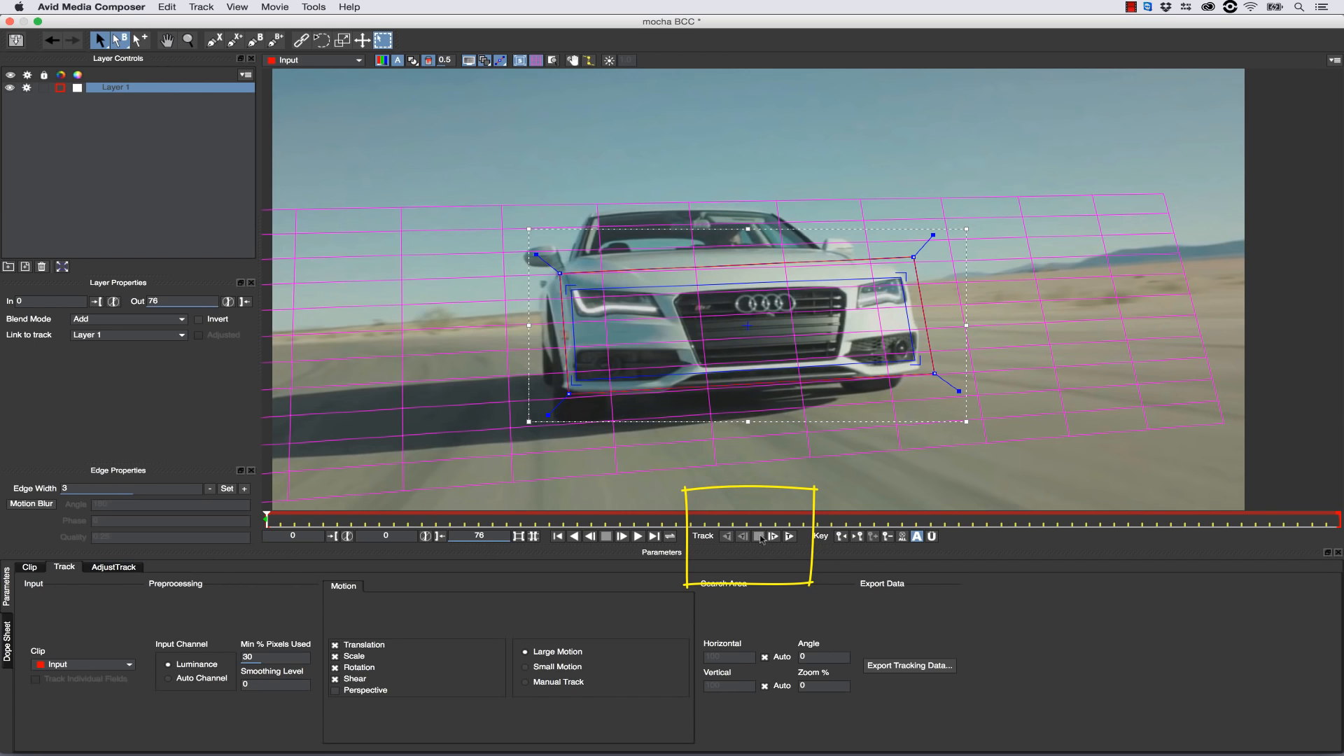
Track Layer 1 forward from frame 0, stopping partway and resuming the track toward the last frame.
{"action": "left_click", "coordinate": [789, 536]}
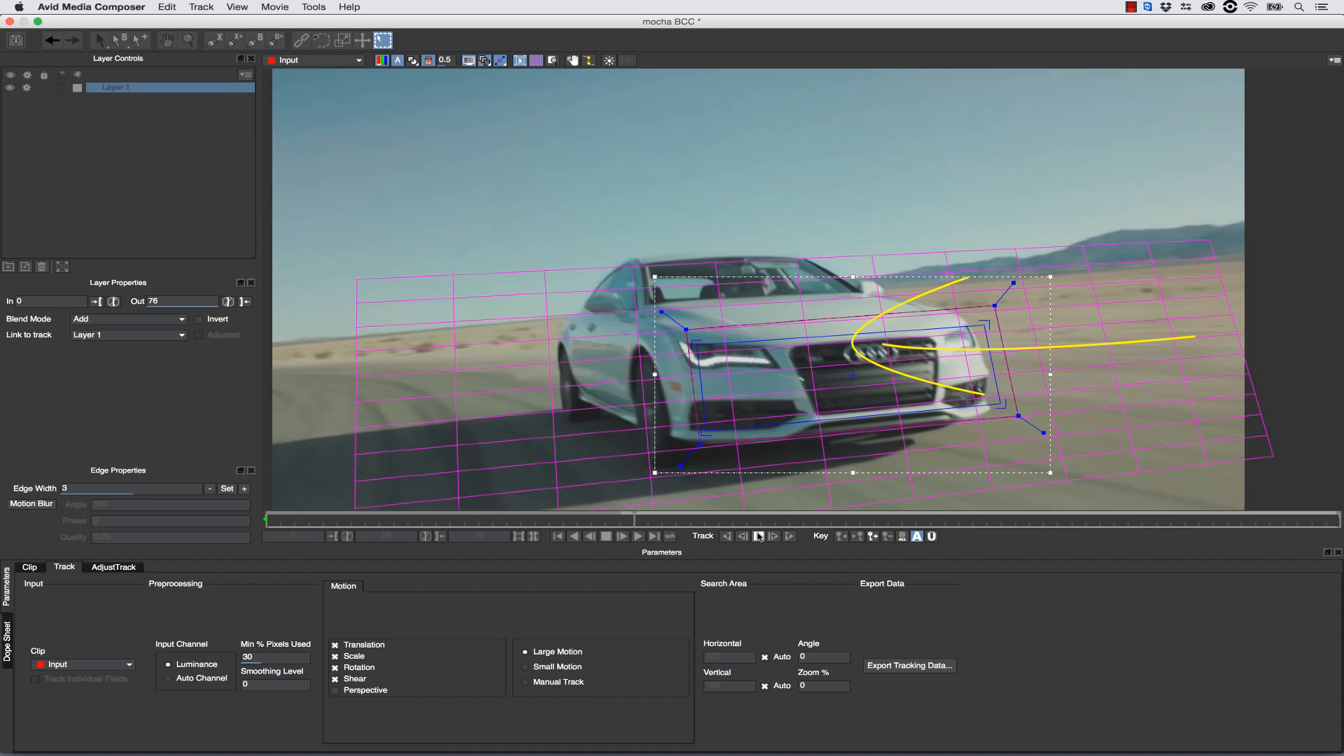
{"action": "left_click", "coordinate": [759, 537]}
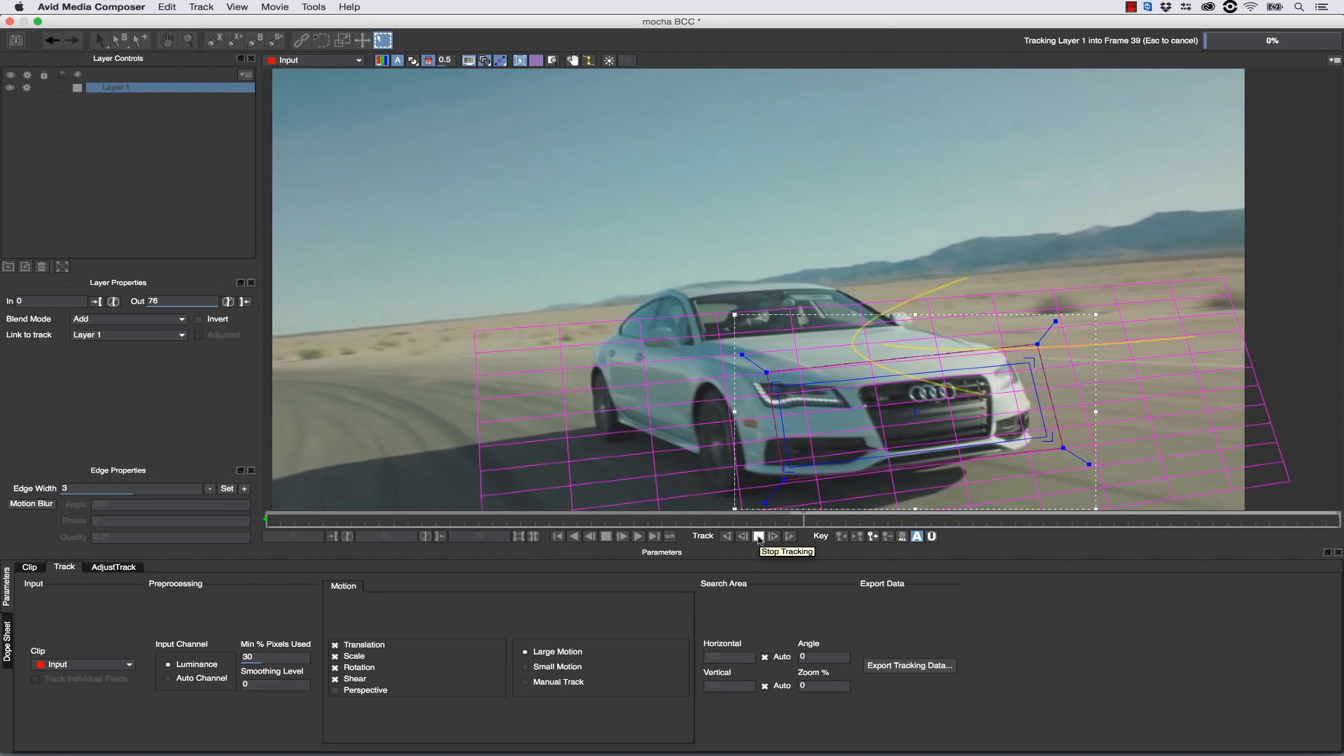
{"action": "left_click", "coordinate": [759, 537]}
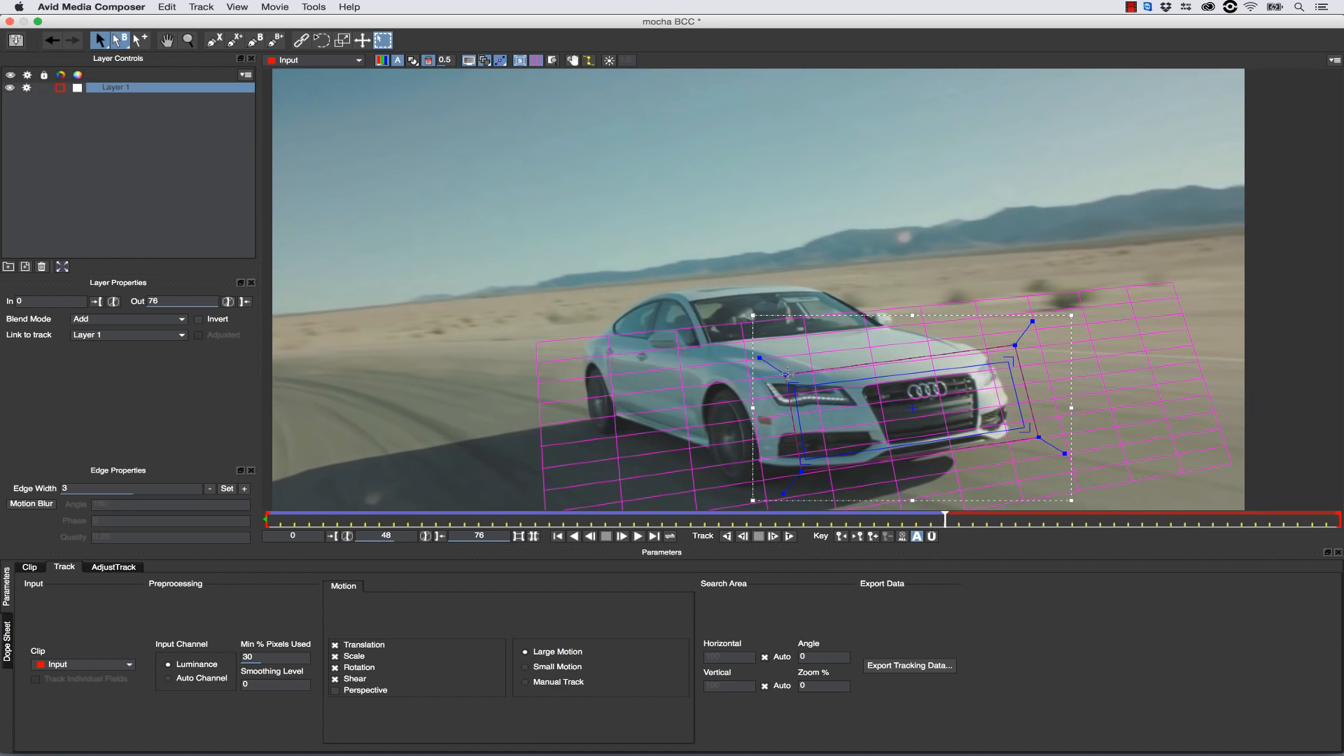
{"action": "left_click", "coordinate": [790, 536]}
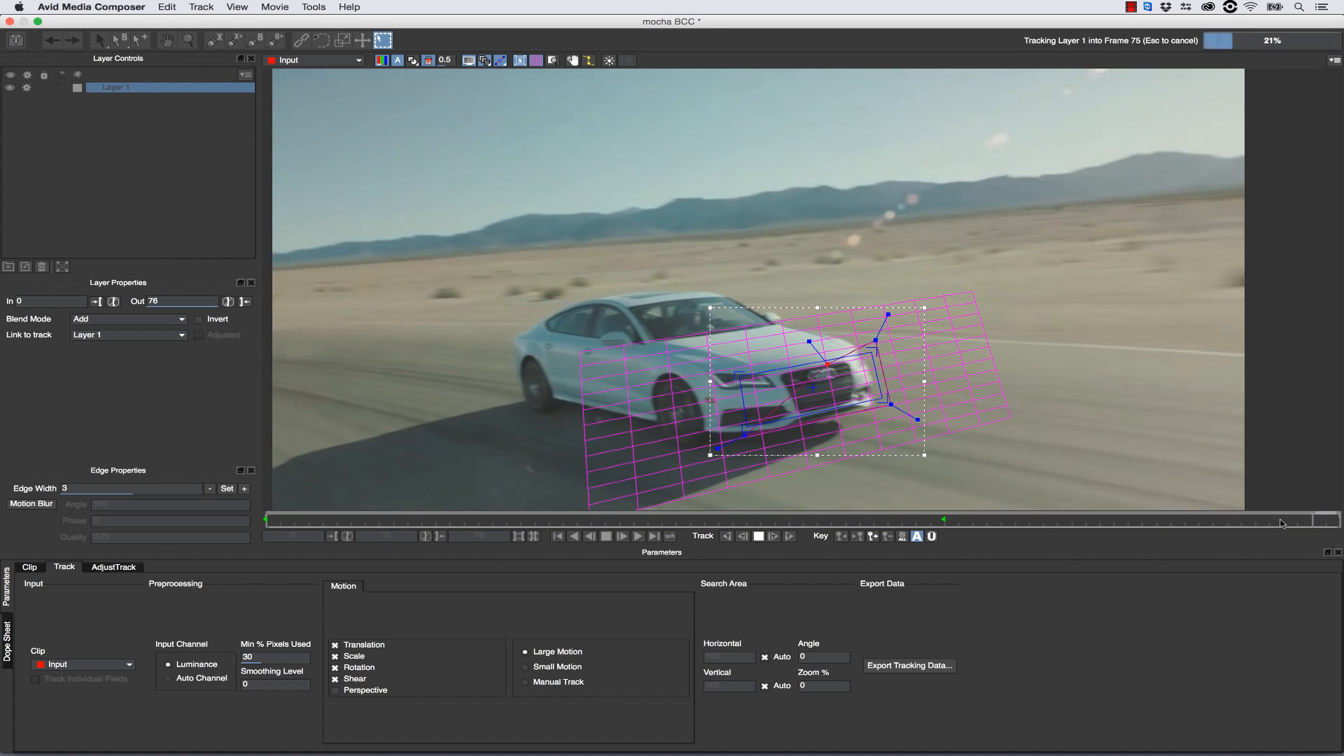
Return to frame 0 and rename Layer 1 as Front Car Track.
{"action": "left_click_drag", "start_coordinate": [1337, 521], "coordinate": [209, 334]}
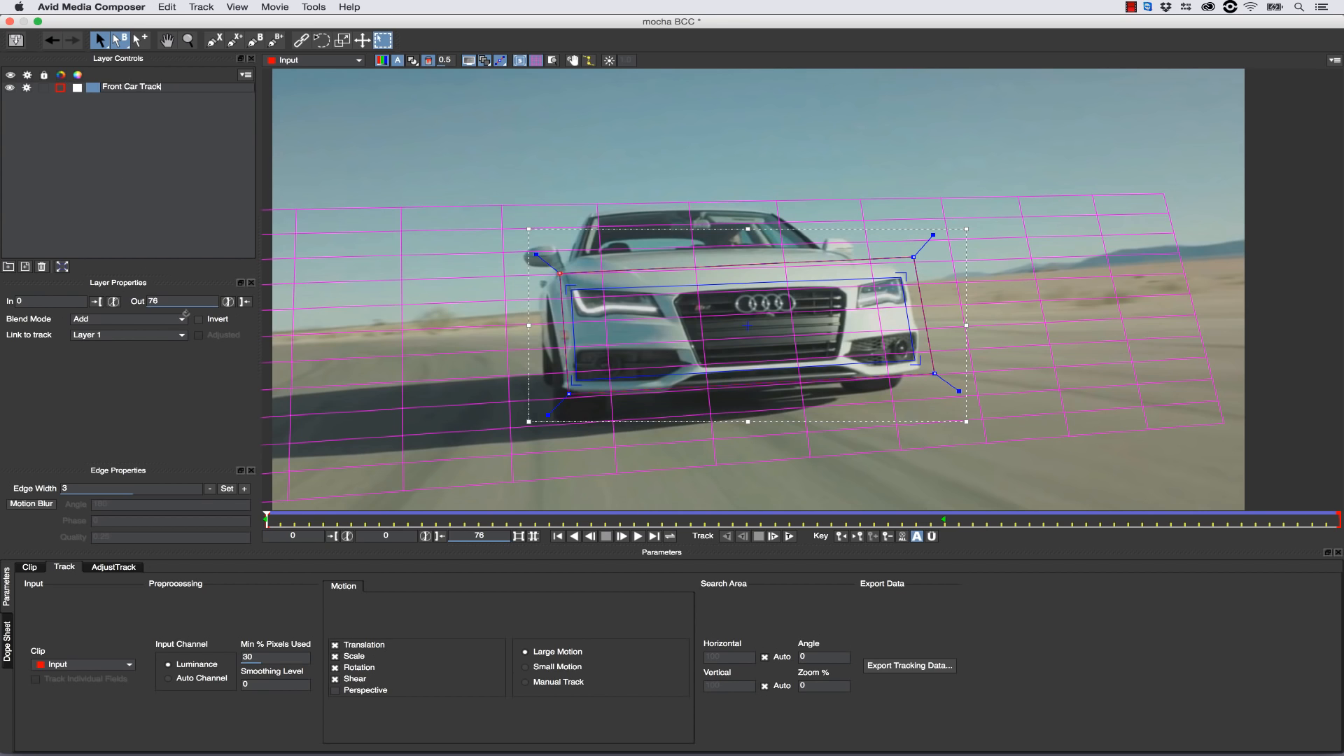
{"action": "left_click", "coordinate": [113, 170]}
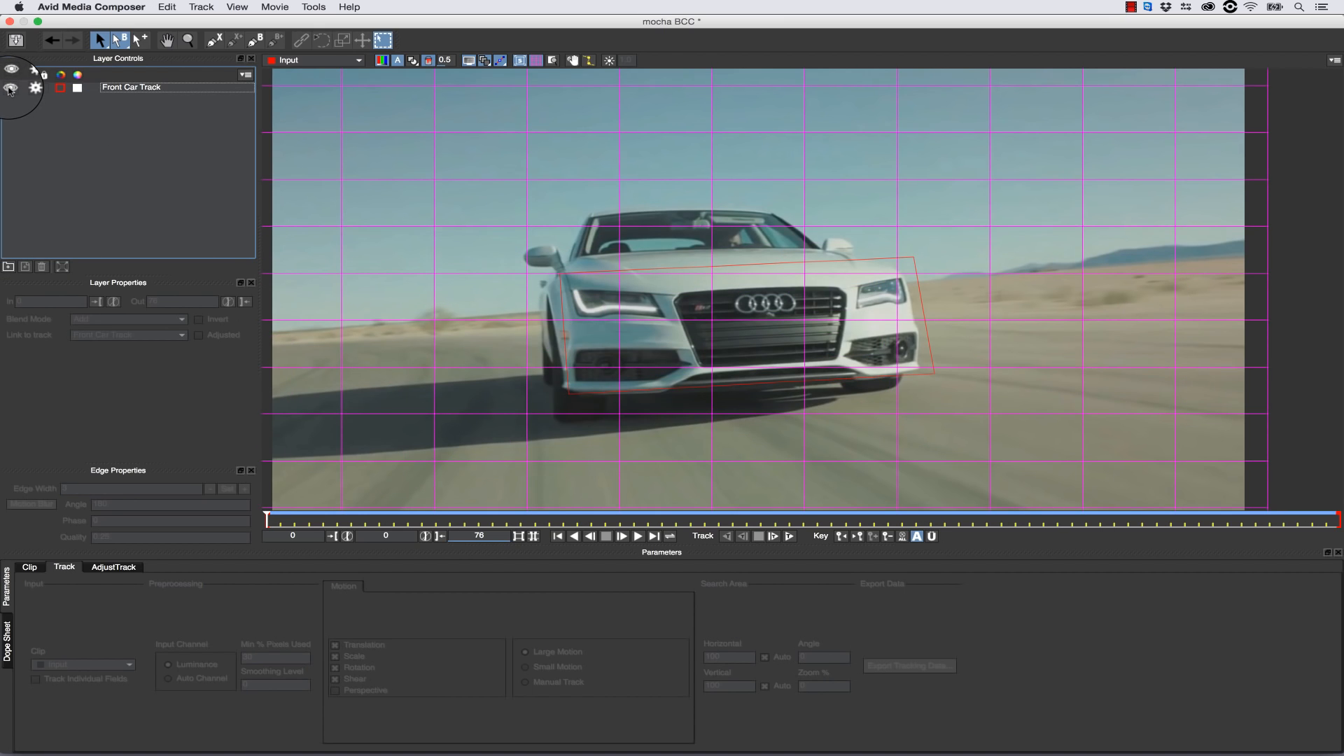
{"action": "left_click", "coordinate": [140, 89]}
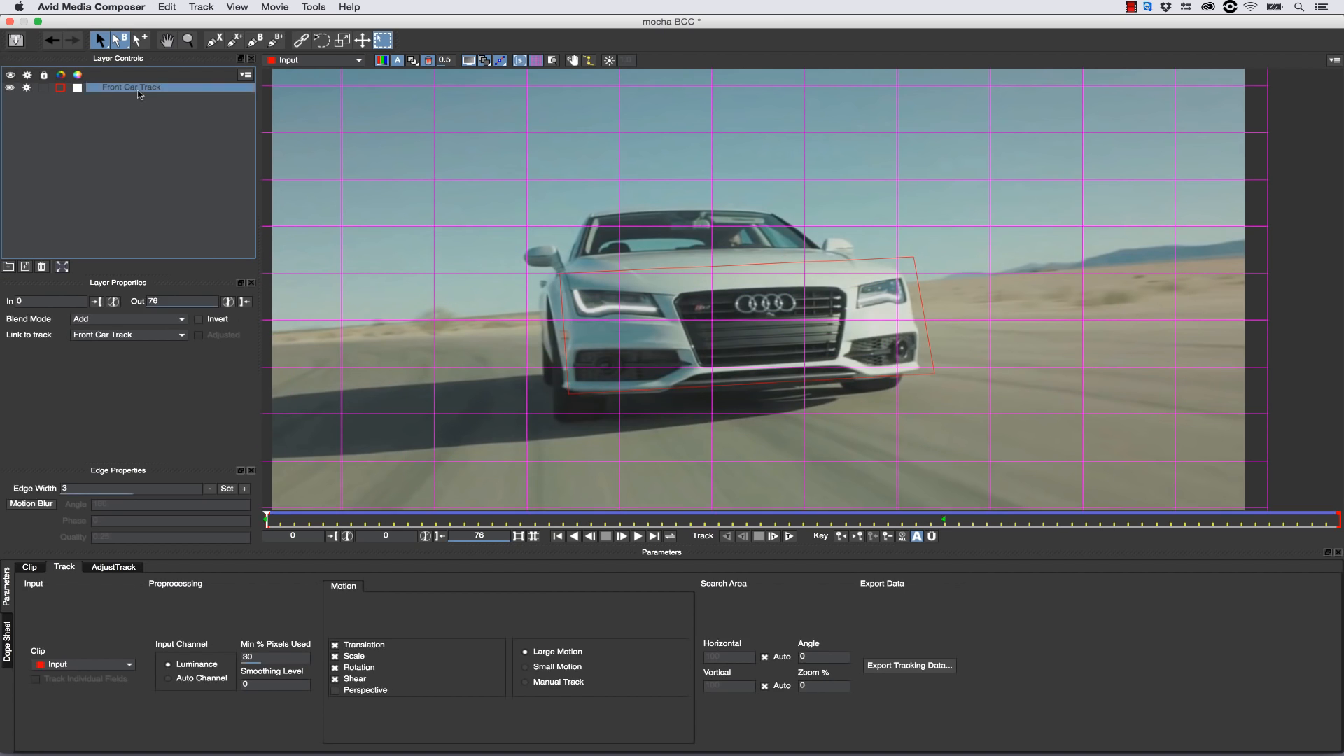
Toggle the Front Car Track layer's visibility off and on, turn off its processing and lock it.
{"action": "left_click", "coordinate": [13, 89]}
{"action": "left_click", "coordinate": [11, 90]}
{"action": "left_click", "coordinate": [11, 90]}
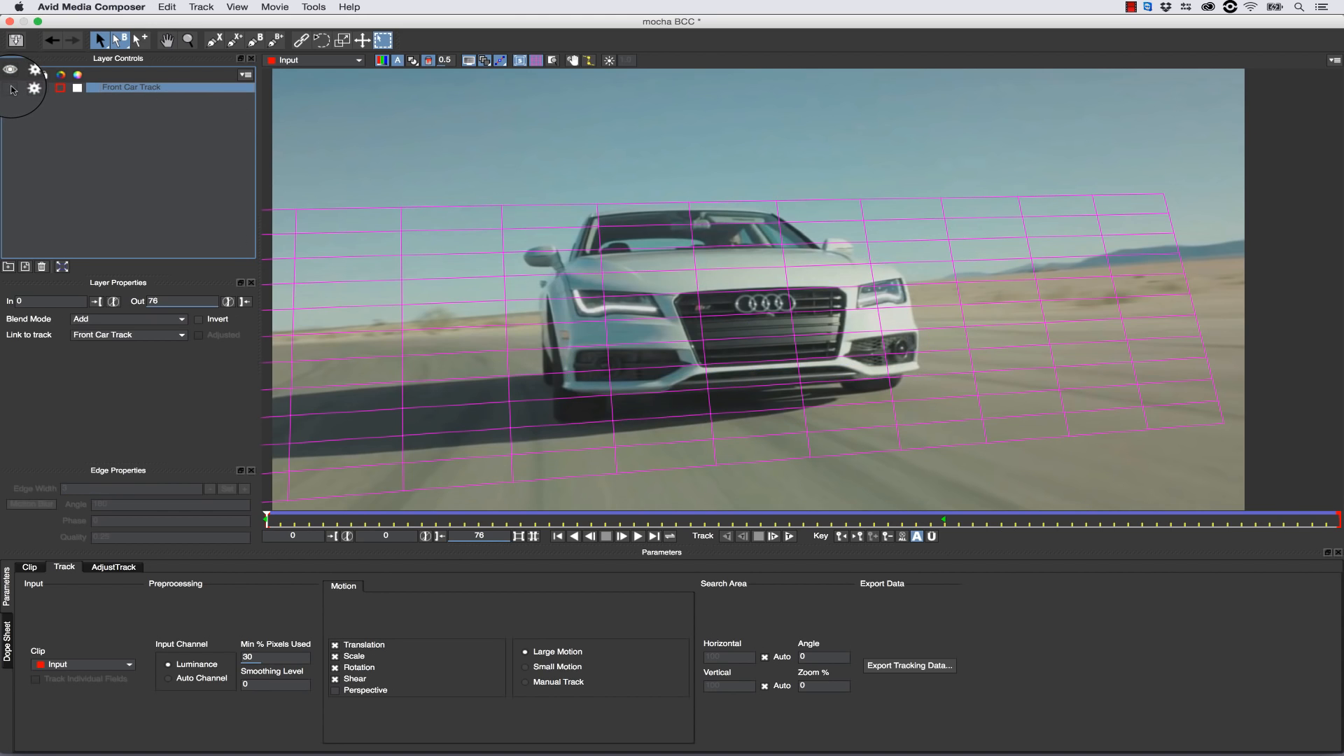
{"action": "left_click", "coordinate": [11, 90]}
{"action": "left_click", "coordinate": [11, 89]}
{"action": "left_click", "coordinate": [12, 90]}
{"action": "left_click", "coordinate": [12, 90]}
{"action": "left_click", "coordinate": [12, 90]}
{"action": "left_click", "coordinate": [12, 90]}
{"action": "left_click", "coordinate": [12, 89]}
{"action": "left_click", "coordinate": [12, 90]}
{"action": "left_click", "coordinate": [12, 90]}
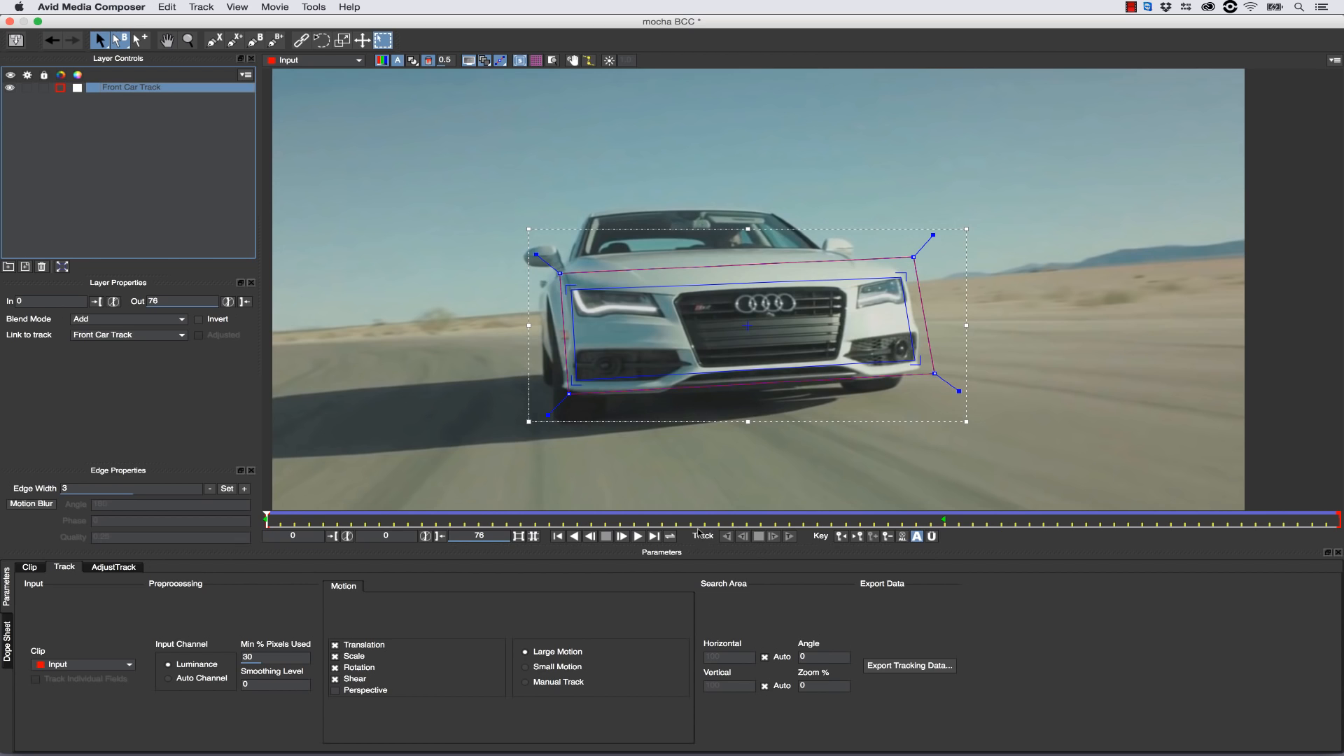
{"action": "left_click", "coordinate": [44, 87]}
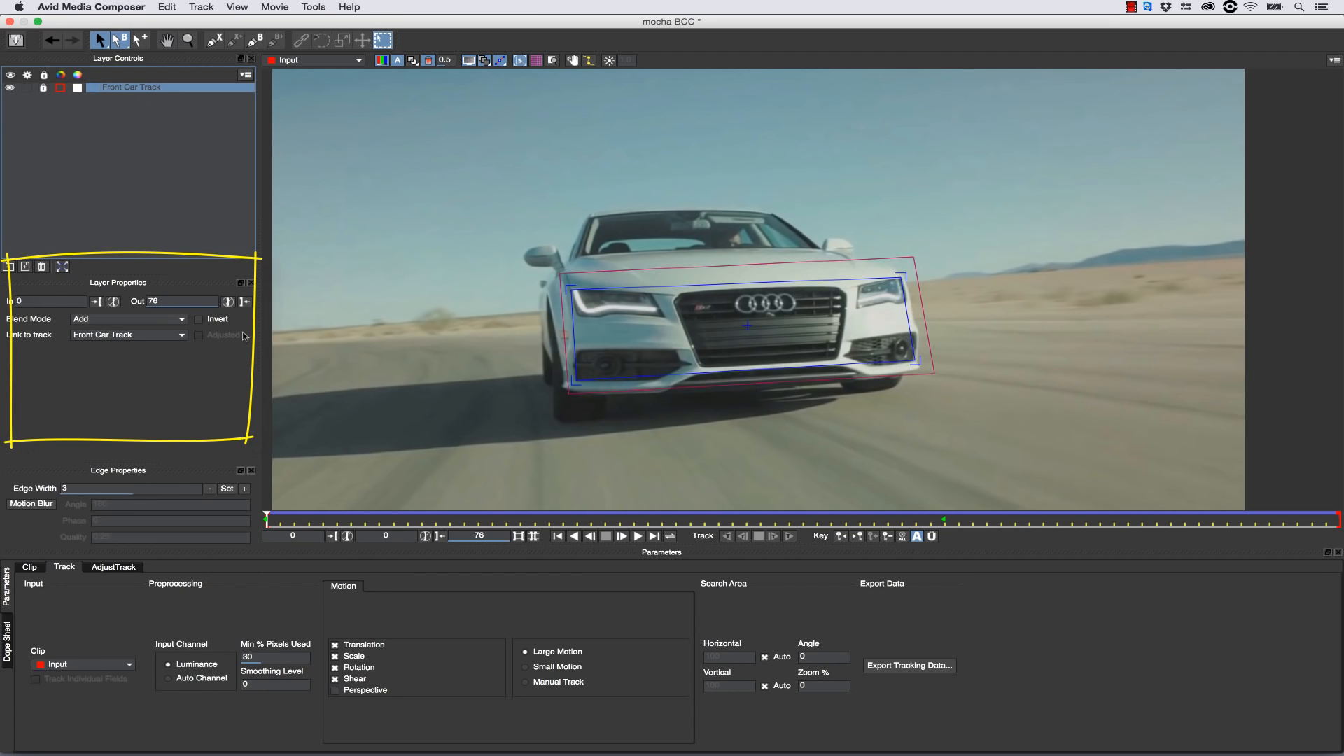
Draw an X-spline around one headlight on a new layer and add a second X-spline around the other headlight.
{"action": "left_click", "coordinate": [214, 40]}
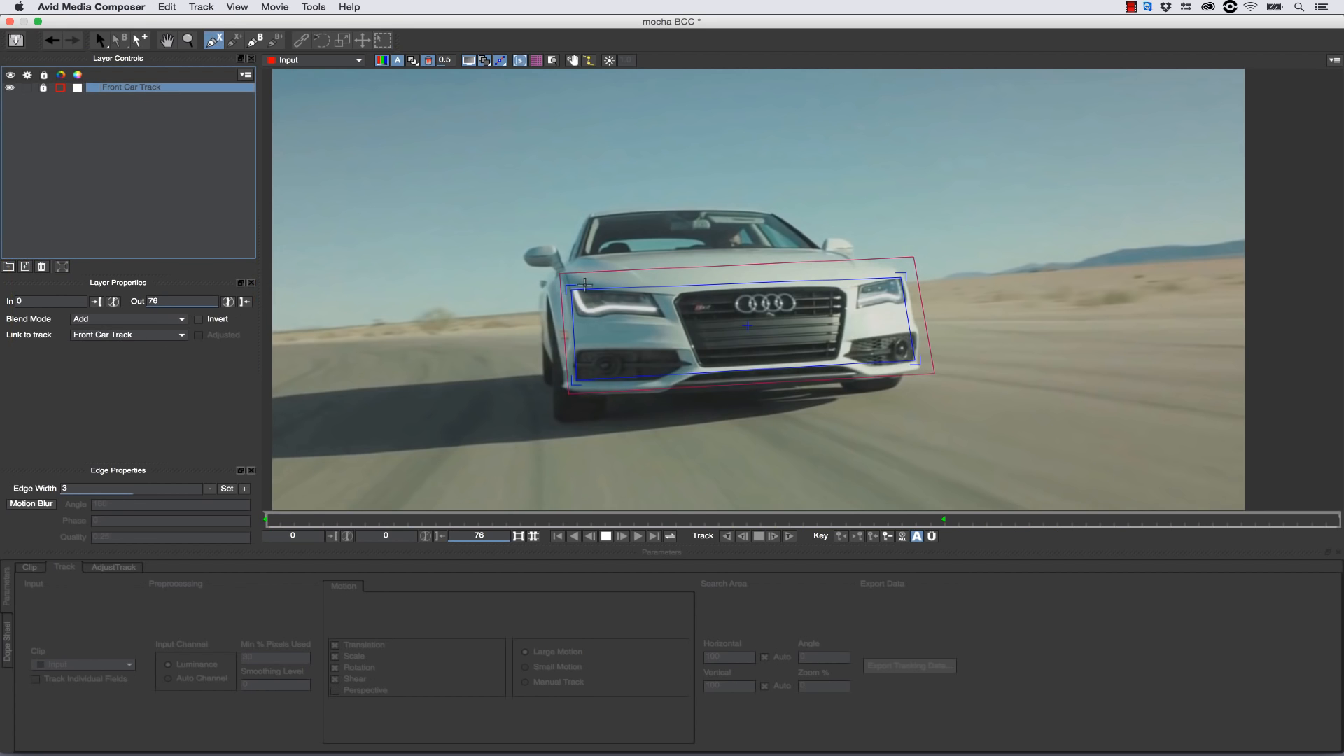
{"action": "left_click", "coordinate": [573, 289]}
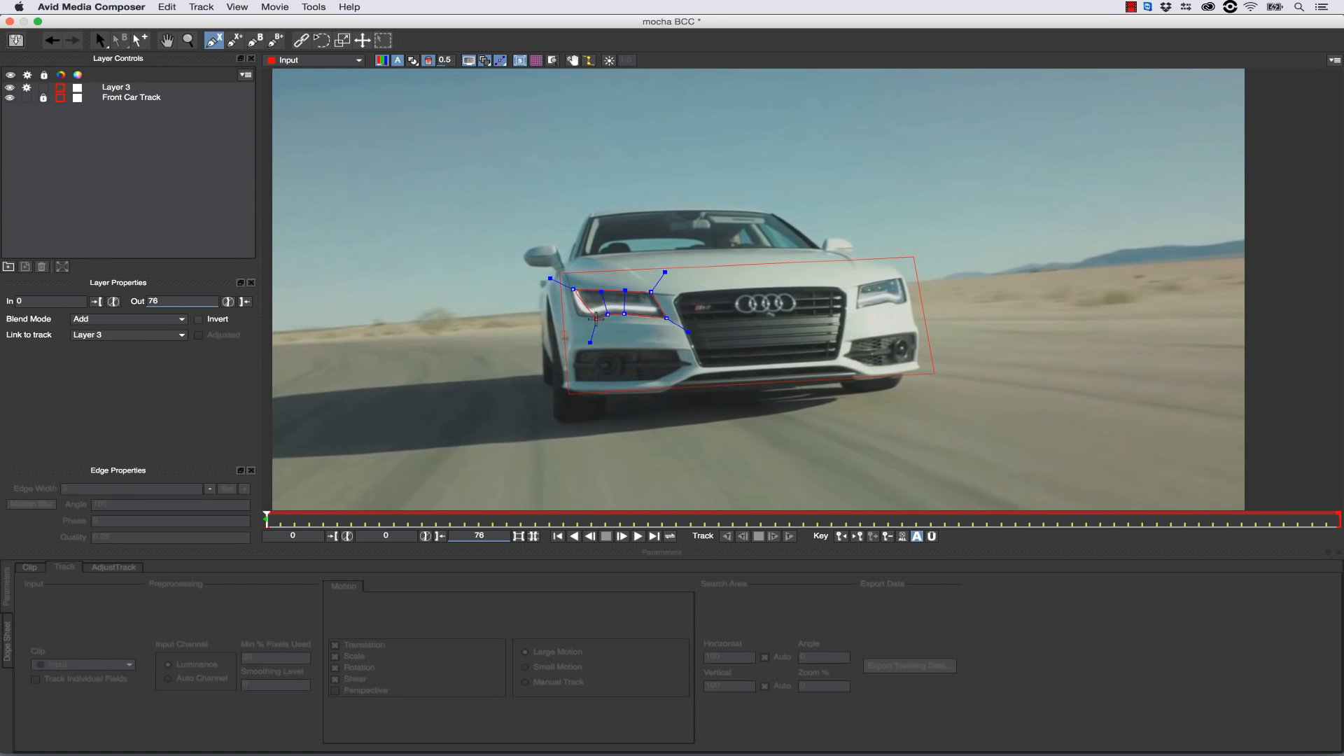
{"action": "left_click", "coordinate": [596, 319]}
{"action": "right_click", "coordinate": [575, 318]}
{"action": "left_click", "coordinate": [235, 40]}
{"action": "left_click", "coordinate": [858, 309]}
{"action": "left_click", "coordinate": [858, 286]}
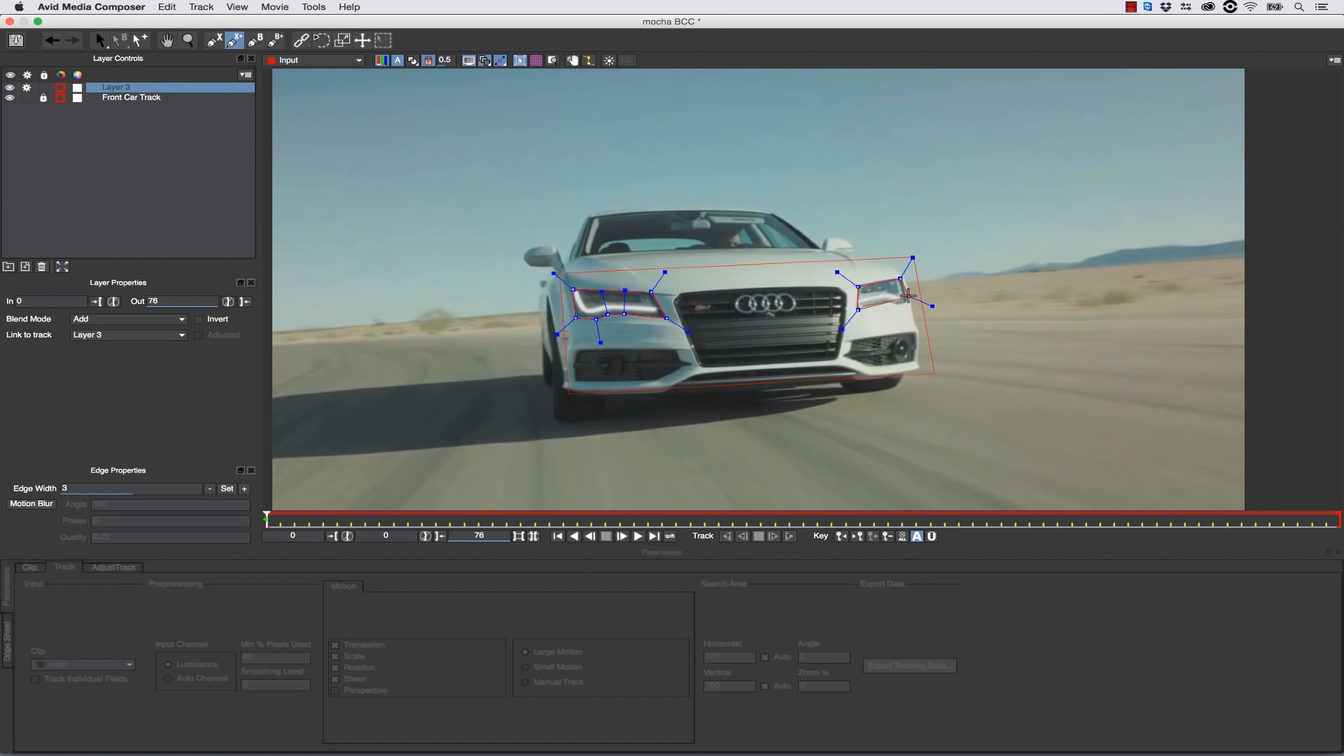
{"action": "right_click", "coordinate": [891, 302]}
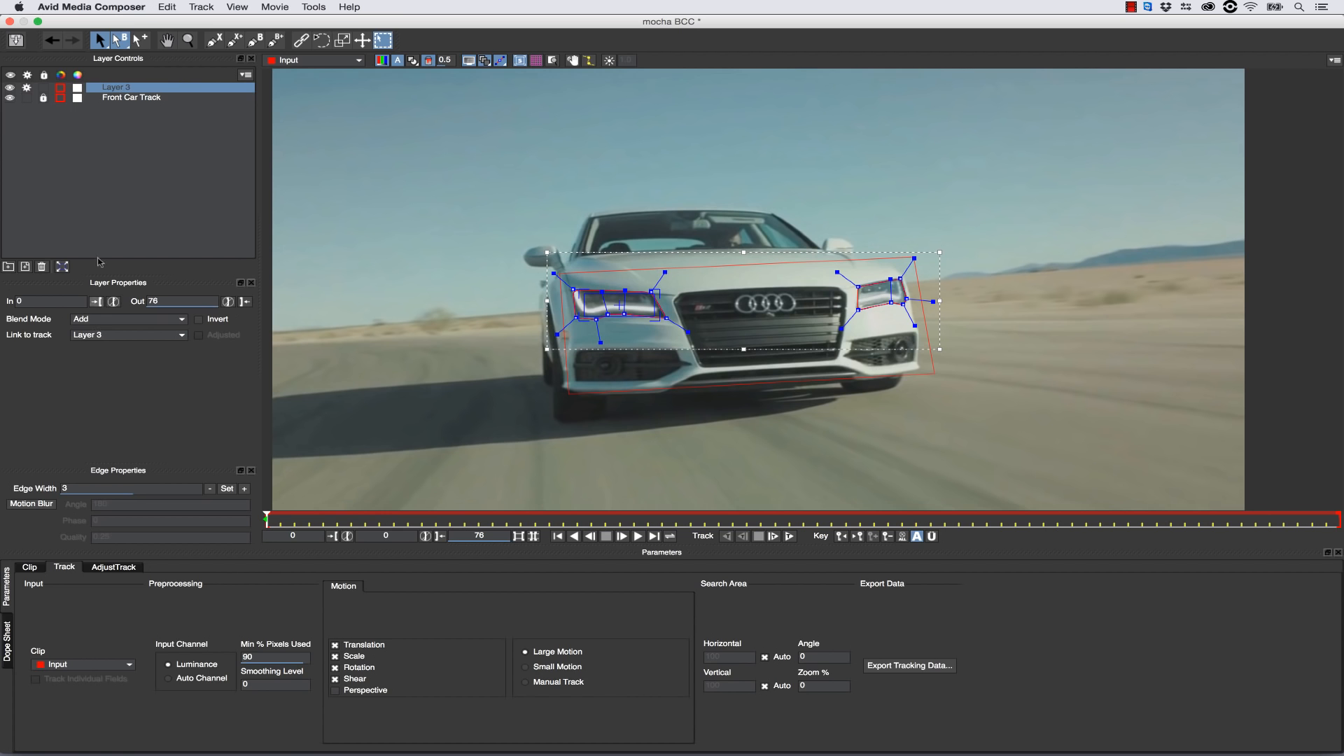
Rename Layer 3 as headlights and link it to the Front Car Track track.
{"action": "double_click", "coordinate": [116, 89]}
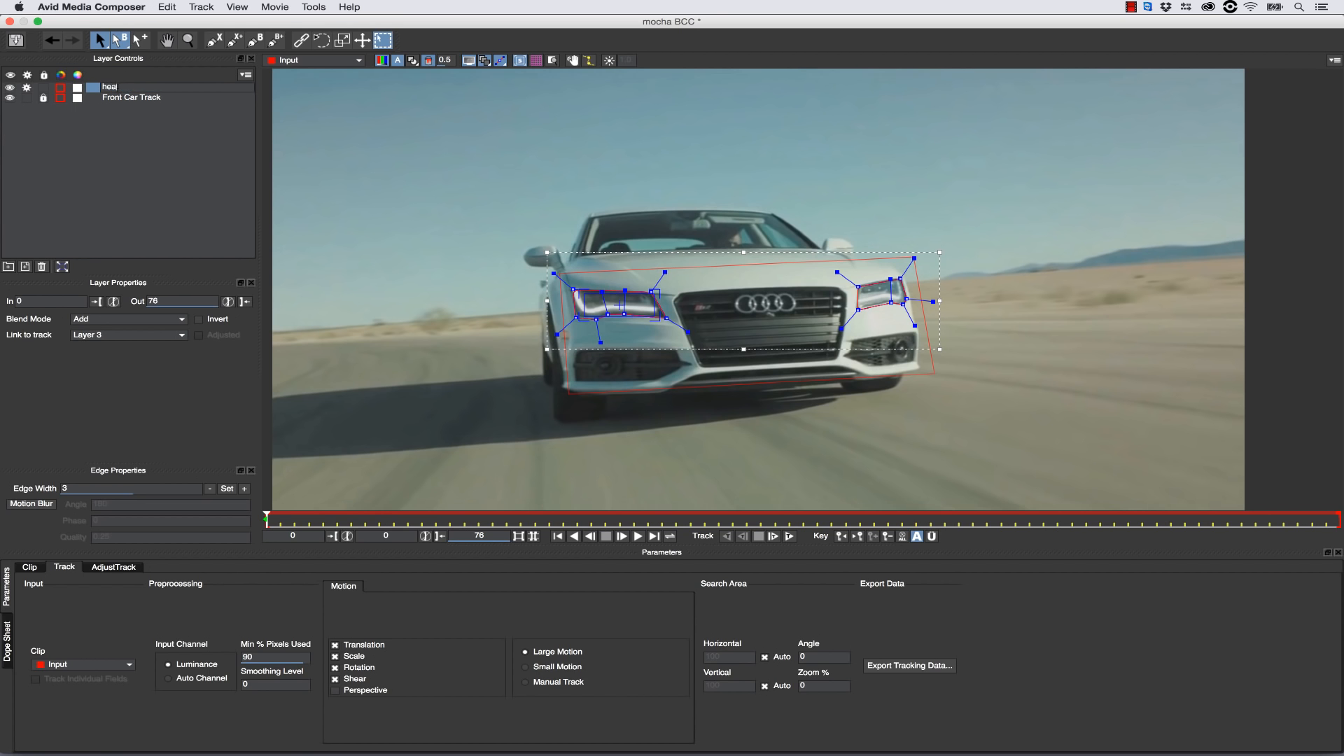
{"action": "key", "text": "Return"}
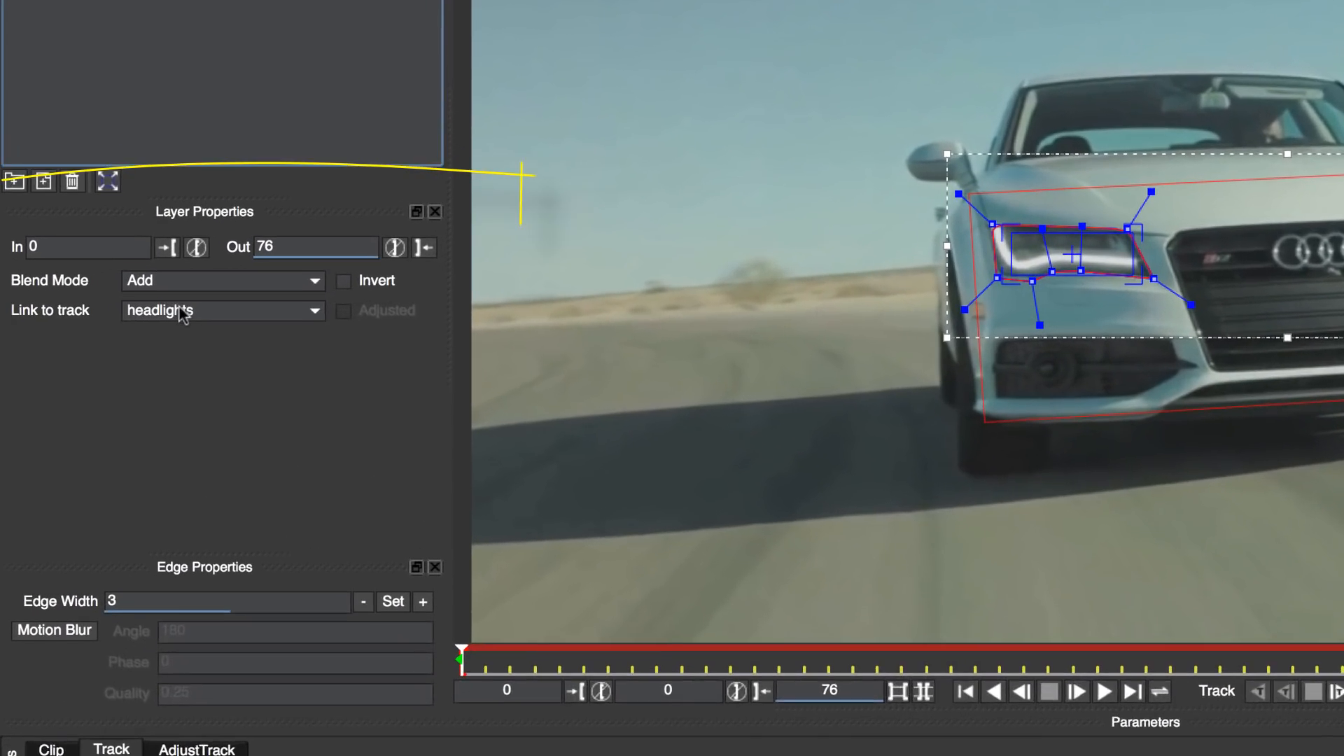
{"action": "left_click", "coordinate": [128, 335]}
{"action": "left_click", "coordinate": [215, 341]}
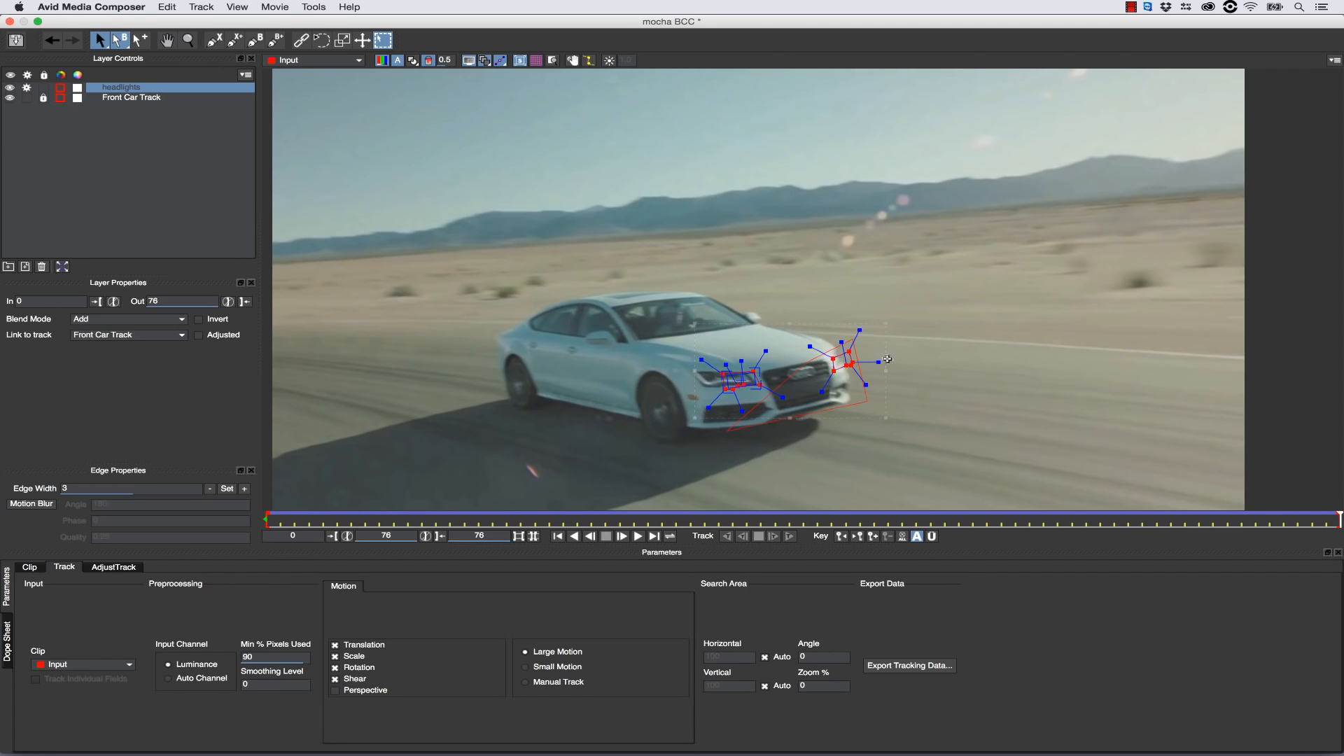
At frame 76, move and reshape the two headlight splines to fit the car's headlights.
{"action": "left_click_drag", "start_coordinate": [887, 359], "coordinate": [876, 356]}
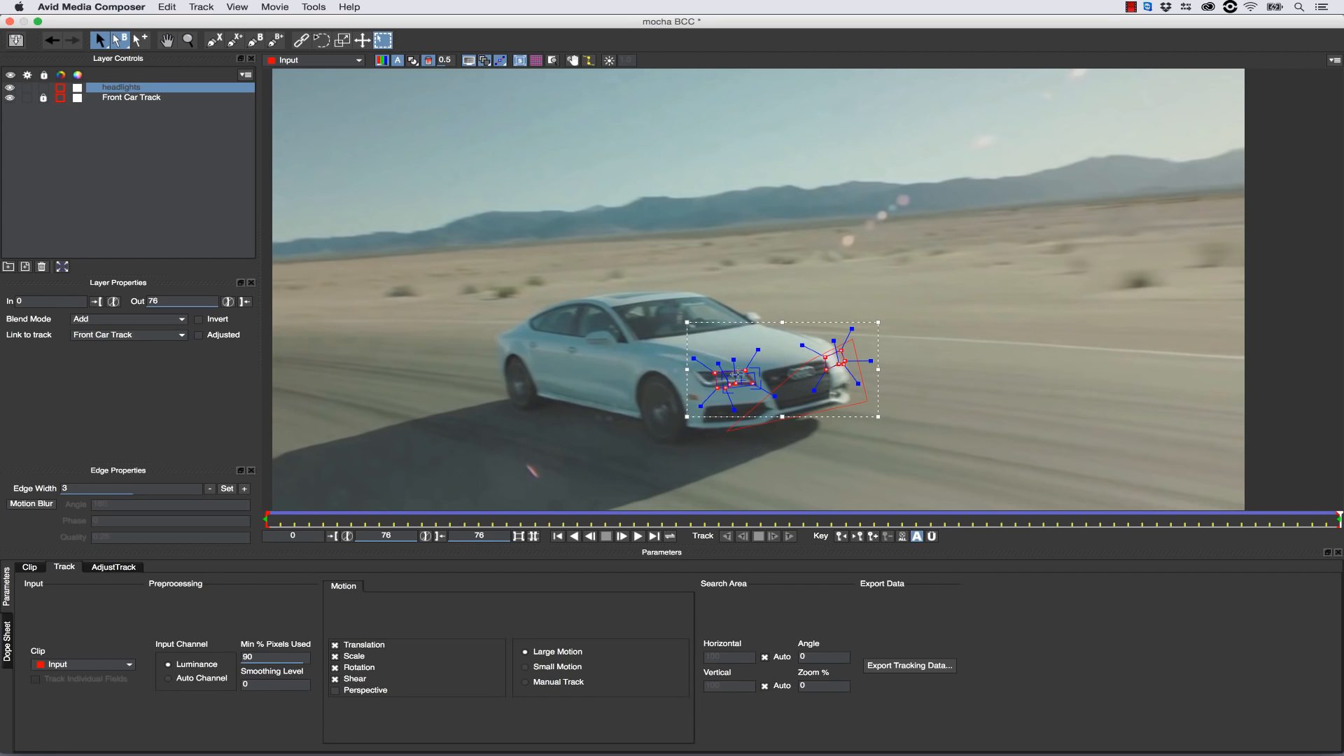
{"action": "left_click_drag", "start_coordinate": [738, 376], "coordinate": [719, 375]}
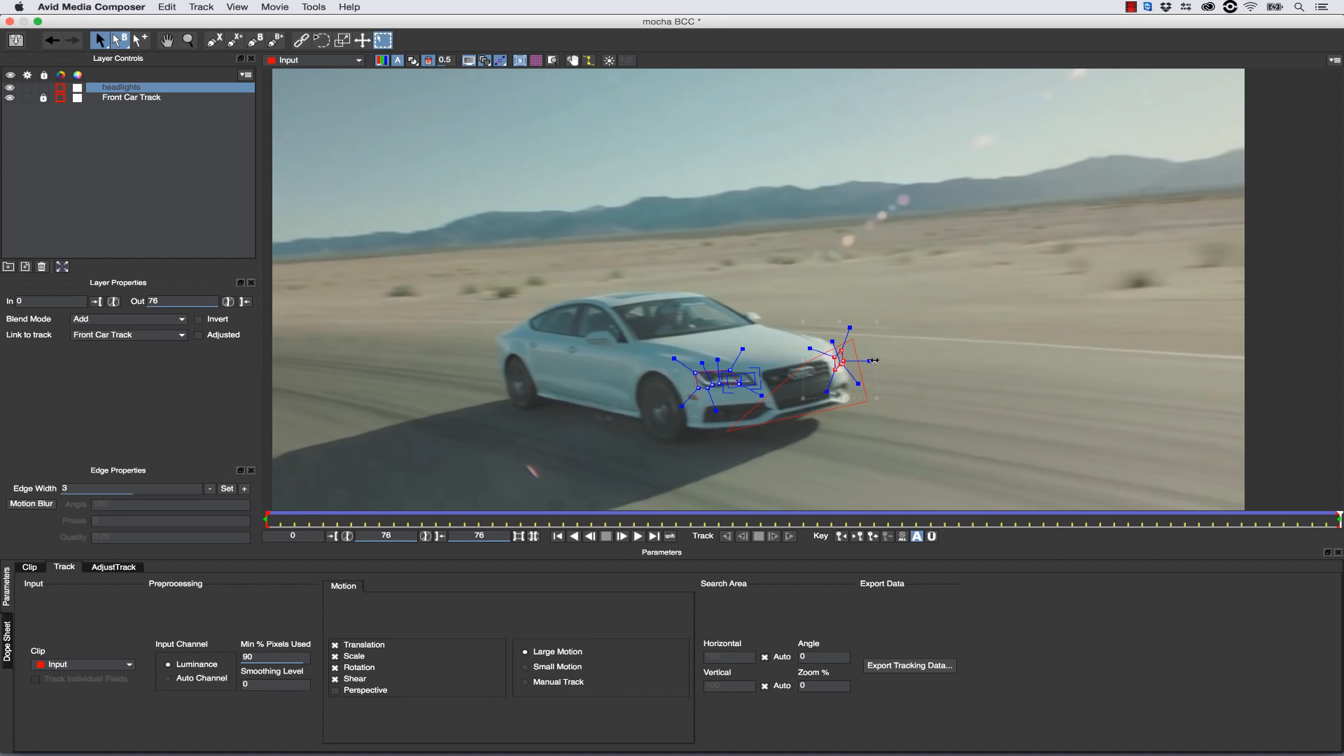
{"action": "left_click_drag", "start_coordinate": [766, 413], "coordinate": [768, 413]}
{"action": "left_click_drag", "start_coordinate": [767, 379], "coordinate": [776, 378]}
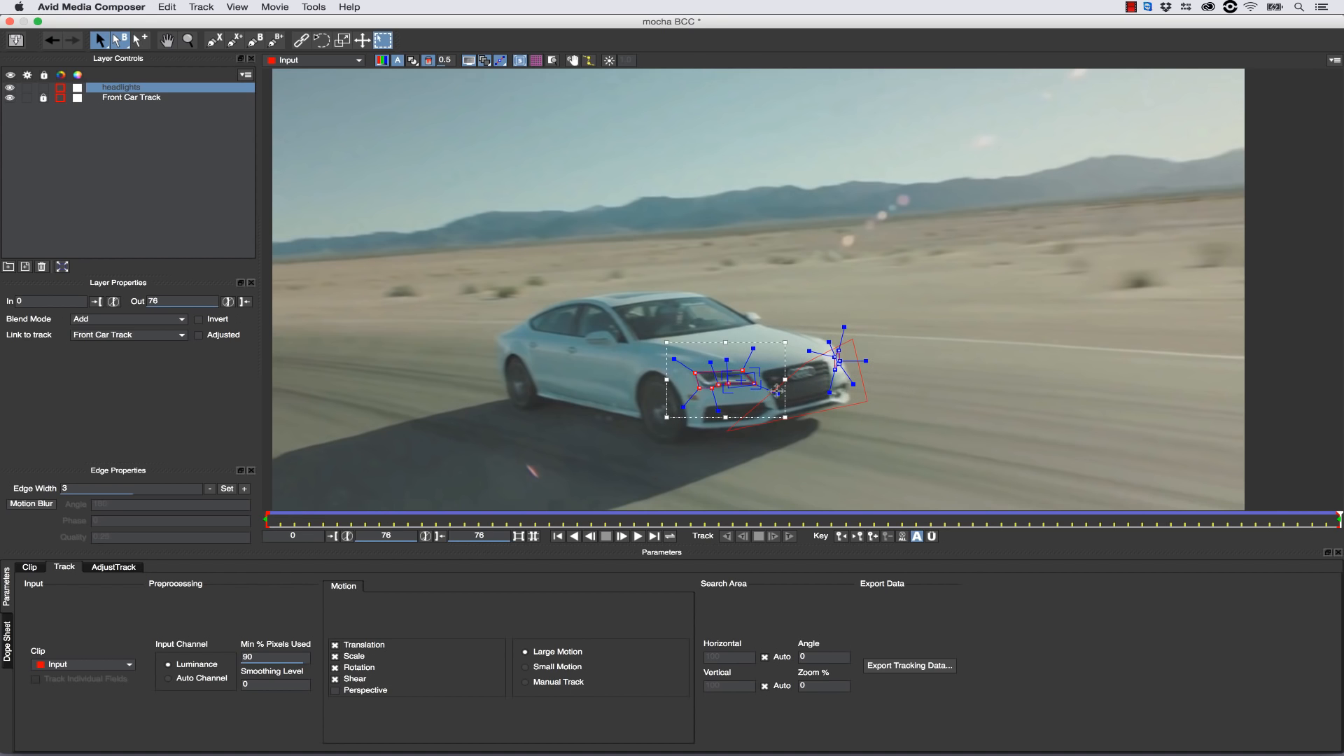
{"action": "left_click_drag", "start_coordinate": [1328, 520], "coordinate": [1338, 434]}
Hide the headlights and Front Car Track layers and move the playhead back to the start of the clip.
{"action": "left_click", "coordinate": [10, 88]}
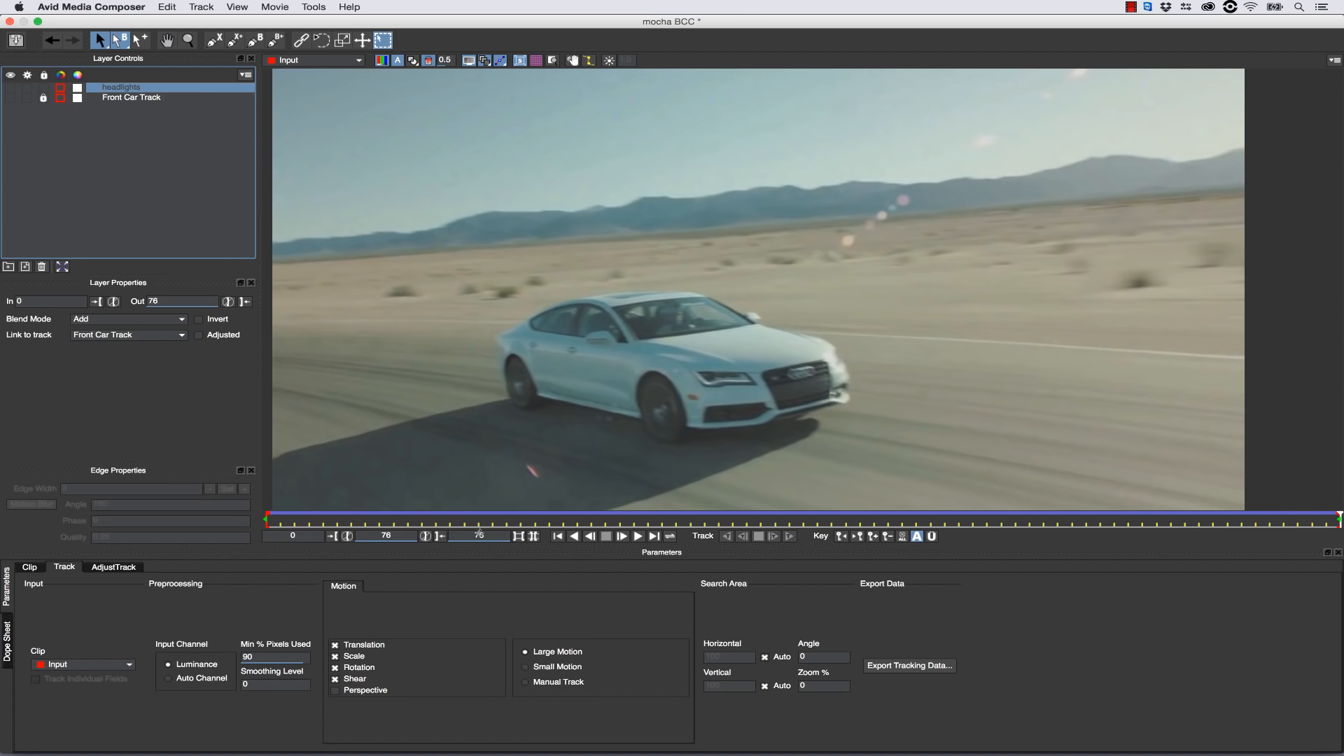
{"action": "left_click", "coordinate": [293, 523]}
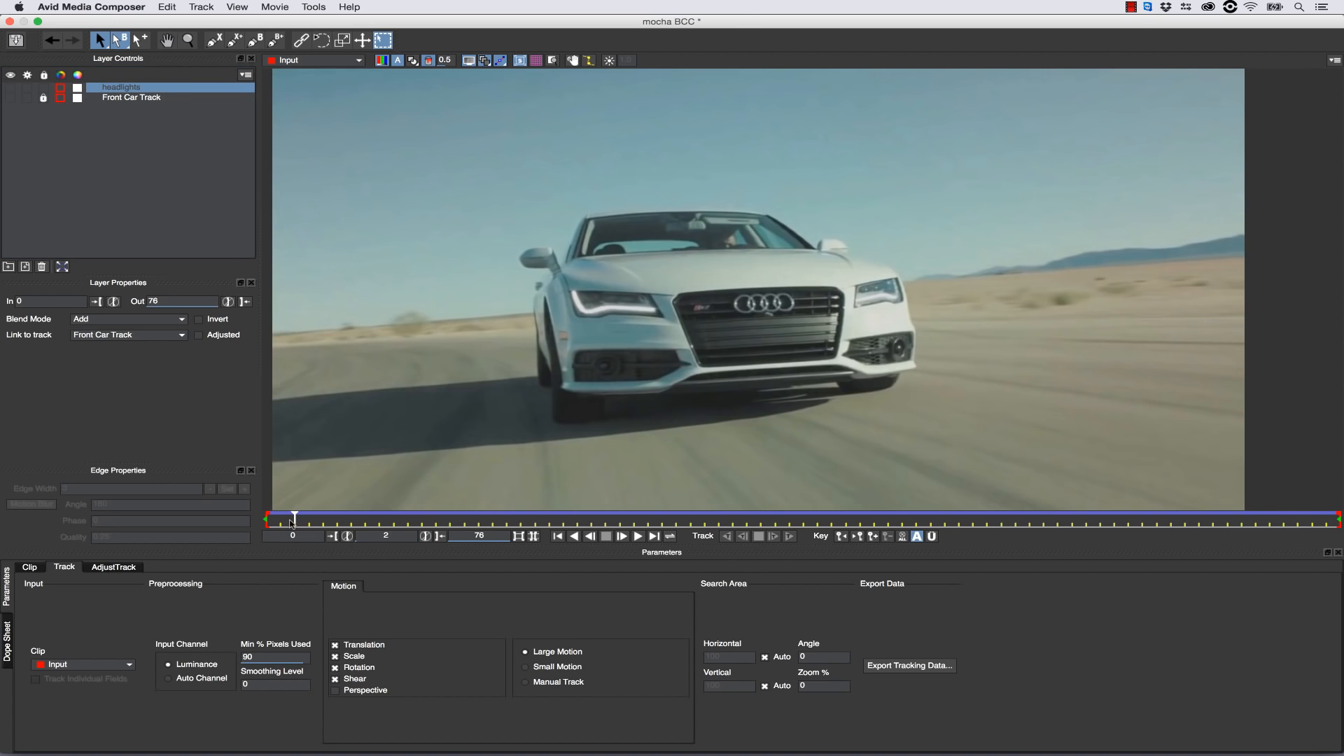
{"action": "left_click_drag", "start_coordinate": [295, 518], "coordinate": [242, 523]}
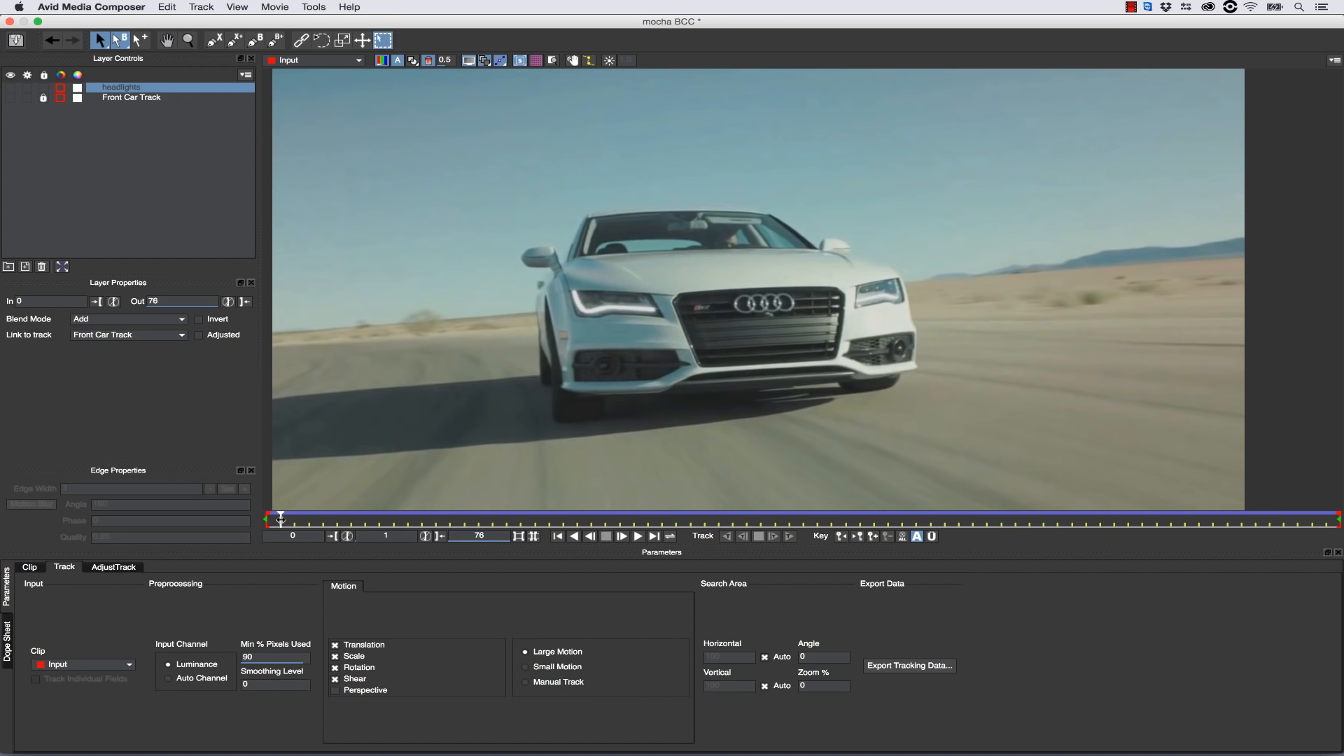
At frame 56, draw an X-spline on a new layer around the visible side of the car, including both wheels.
{"action": "left_click_drag", "start_coordinate": [281, 519], "coordinate": [200, 368]}
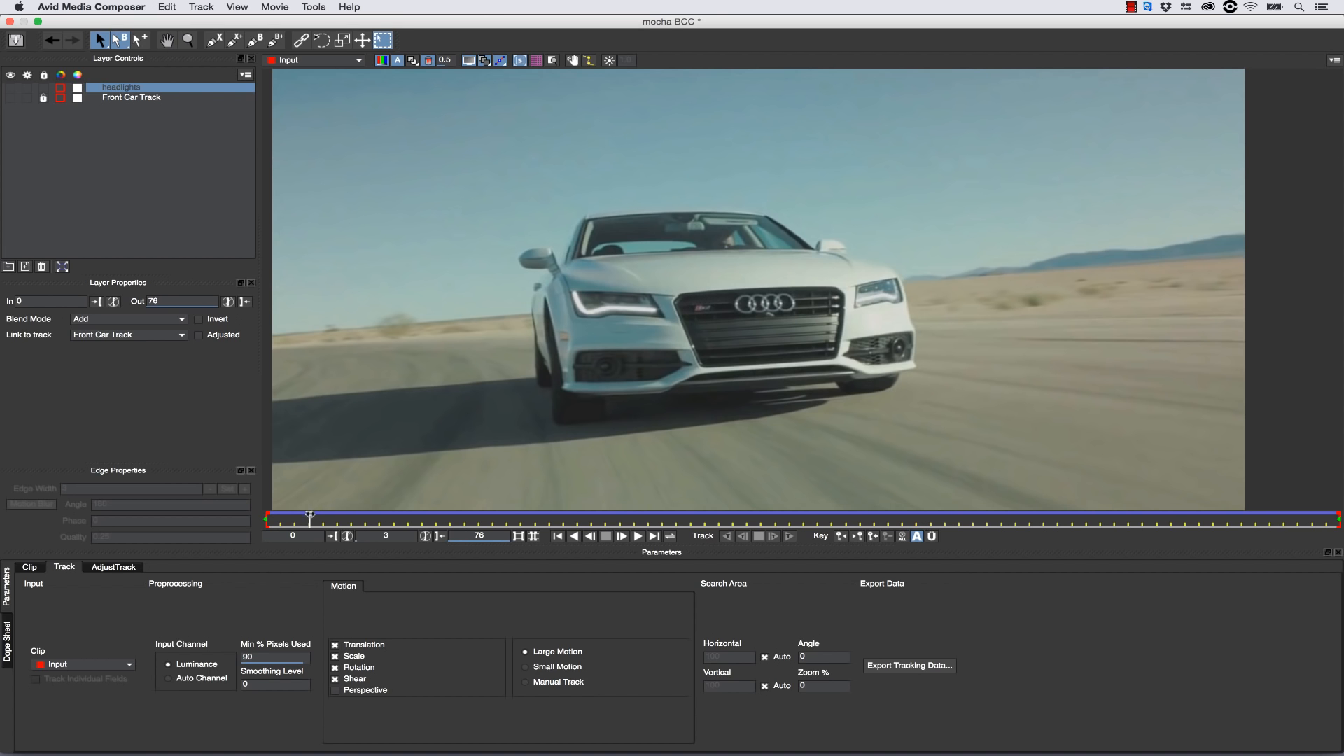
{"action": "left_click_drag", "start_coordinate": [327, 518], "coordinate": [1339, 520]}
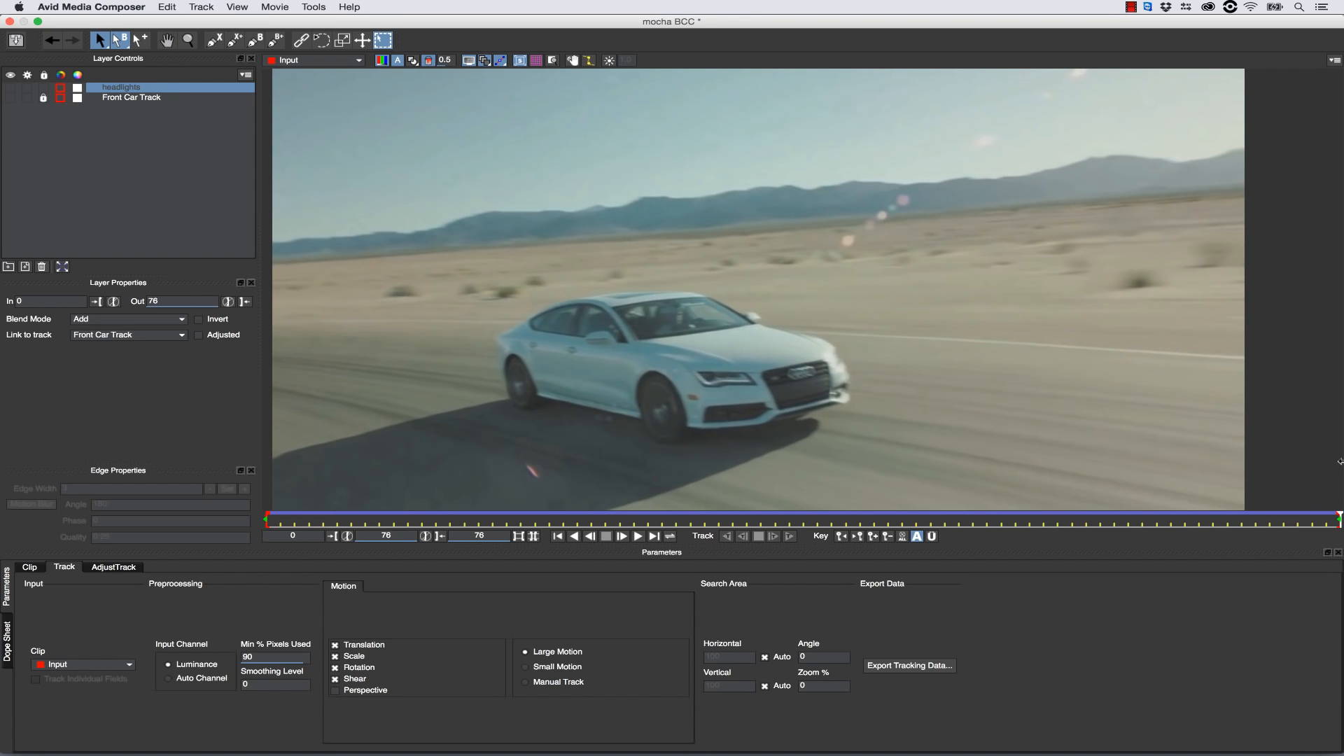
{"action": "left_click_drag", "start_coordinate": [1340, 464], "coordinate": [1059, 457]}
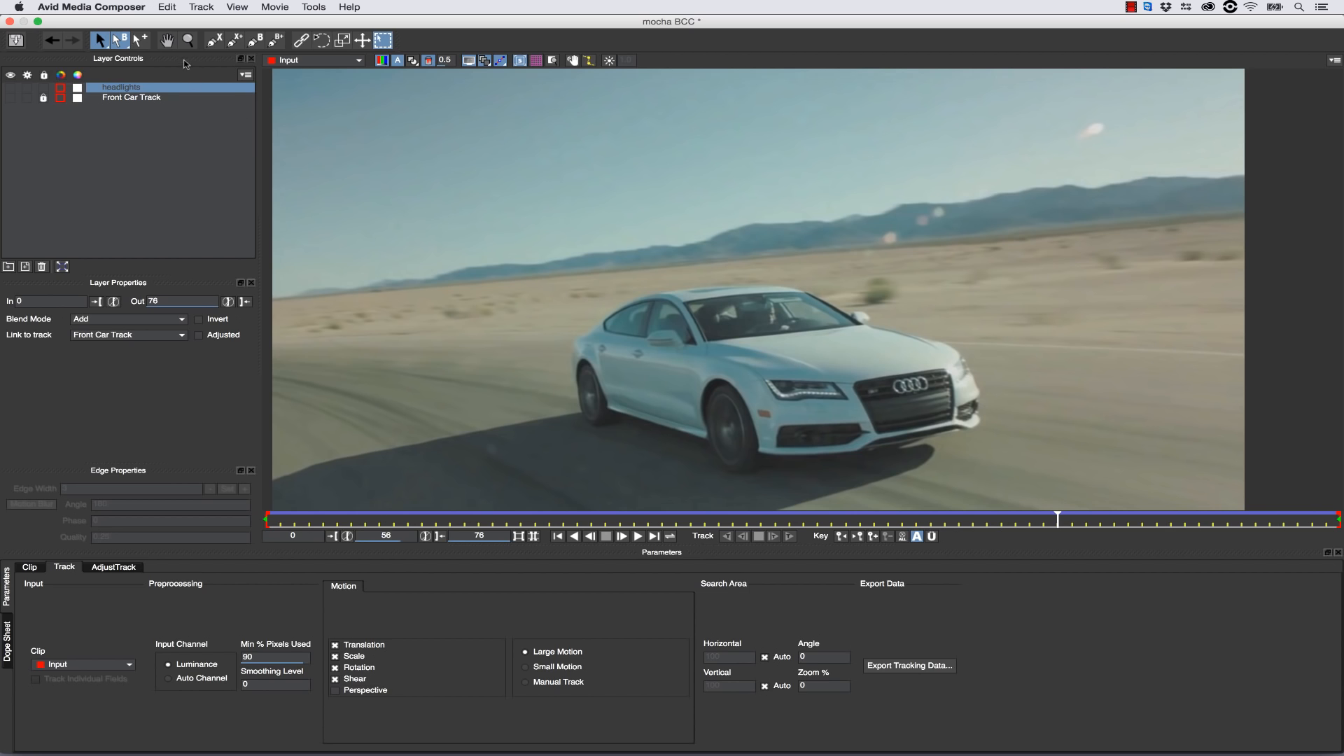
{"action": "left_click", "coordinate": [215, 39]}
{"action": "left_click", "coordinate": [578, 413]}
{"action": "left_click", "coordinate": [567, 341]}
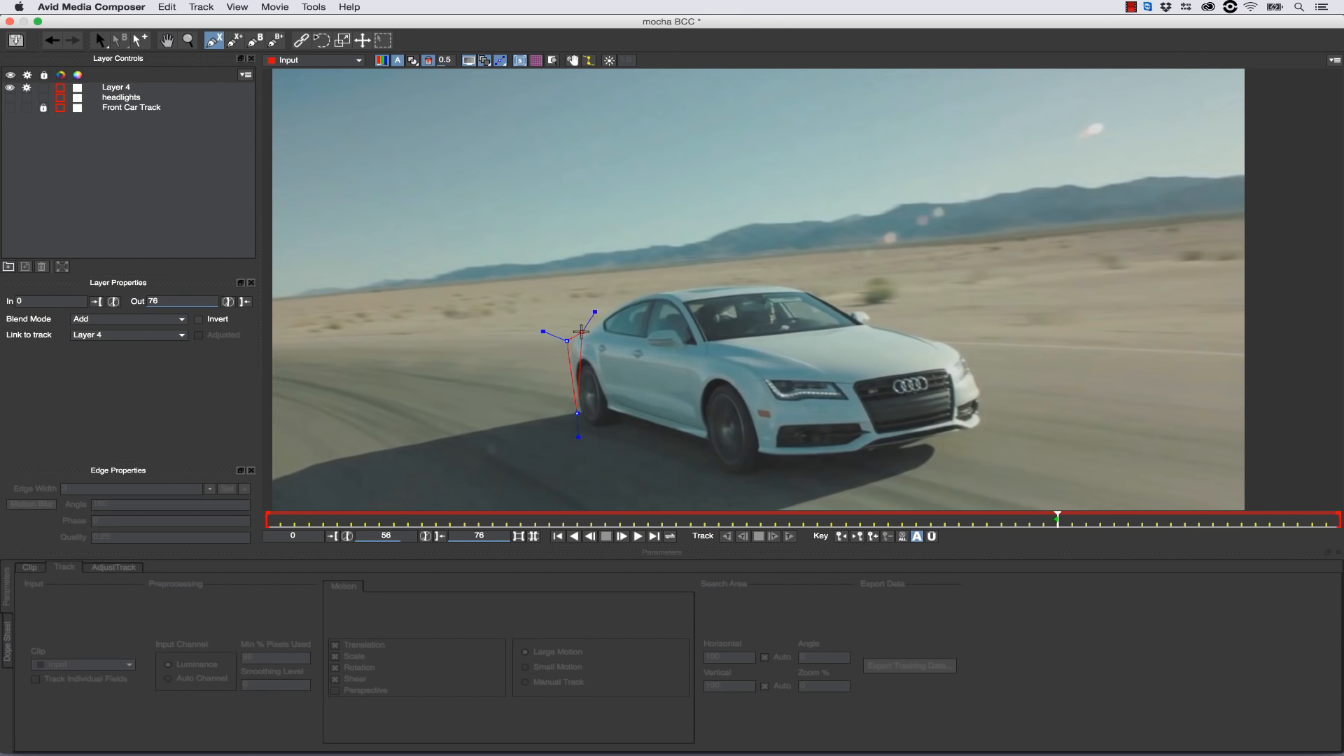
{"action": "left_click", "coordinate": [649, 297]}
{"action": "left_click", "coordinate": [673, 302]}
{"action": "left_click", "coordinate": [693, 323]}
{"action": "left_click", "coordinate": [809, 374]}
{"action": "left_click", "coordinate": [602, 416]}
{"action": "right_click", "coordinate": [602, 415]}
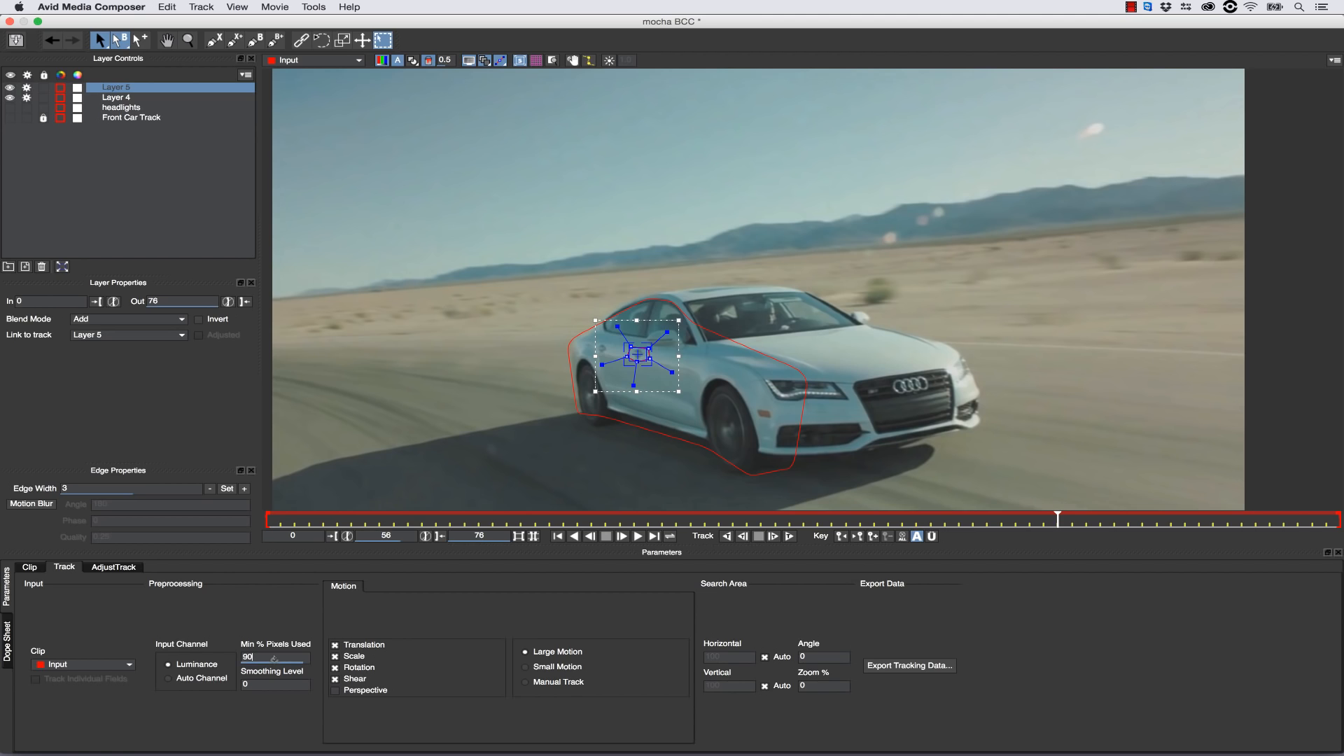
Delete the stray Layer 5 and rename Layer 4 as Side Car Track.
{"action": "mouse_move", "coordinate": [249, 688]}
{"action": "left_mouse_down"}
{"action": "mouse_move", "coordinate": [318, 626]}
{"action": "mouse_move", "coordinate": [233, 676]}
{"action": "left_mouse_up"}
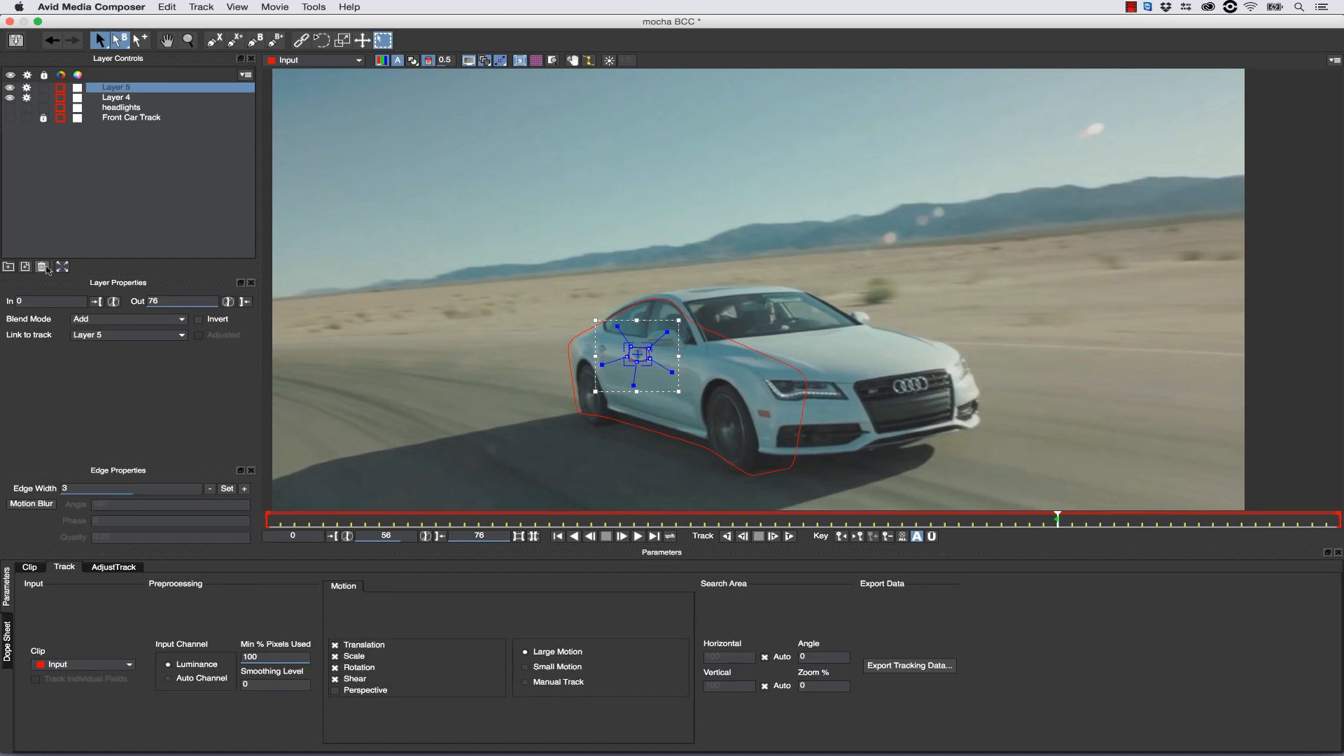
{"action": "left_click", "coordinate": [44, 267]}
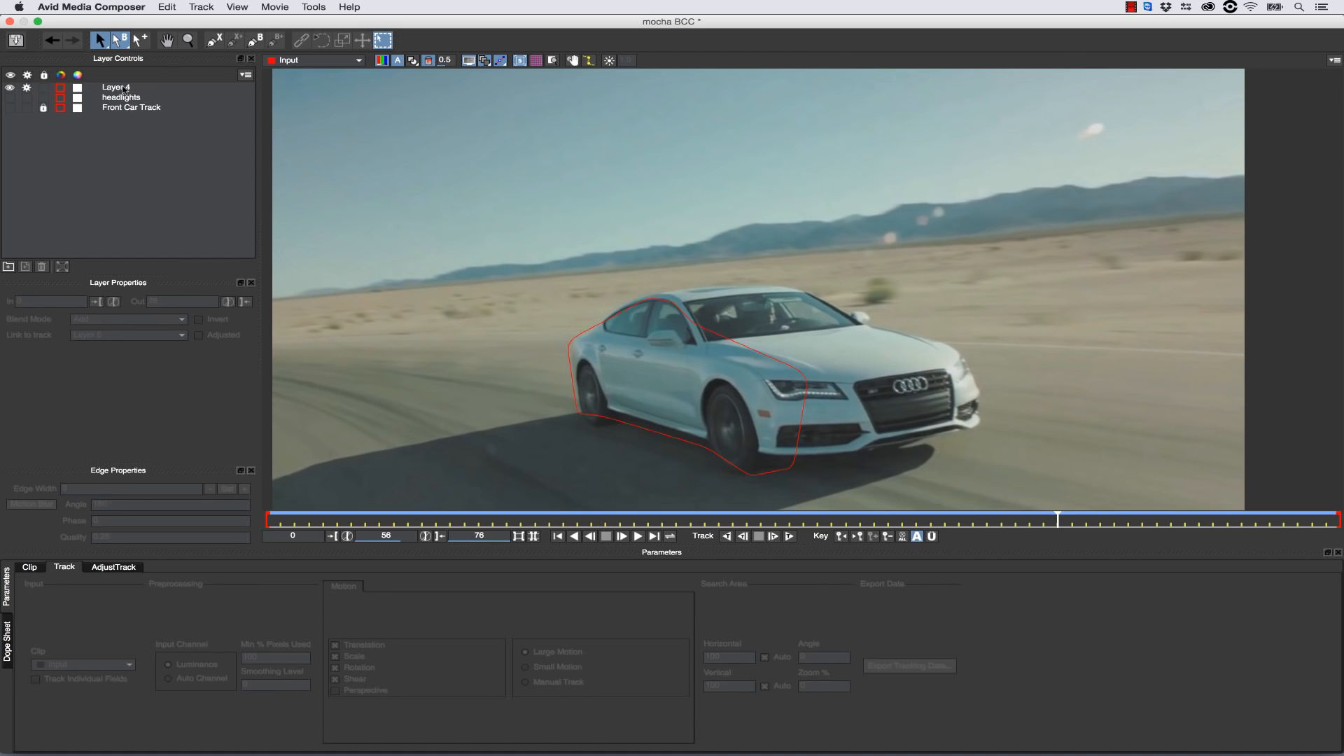
{"action": "left_click", "coordinate": [132, 89]}
{"action": "double_click", "coordinate": [119, 89]}
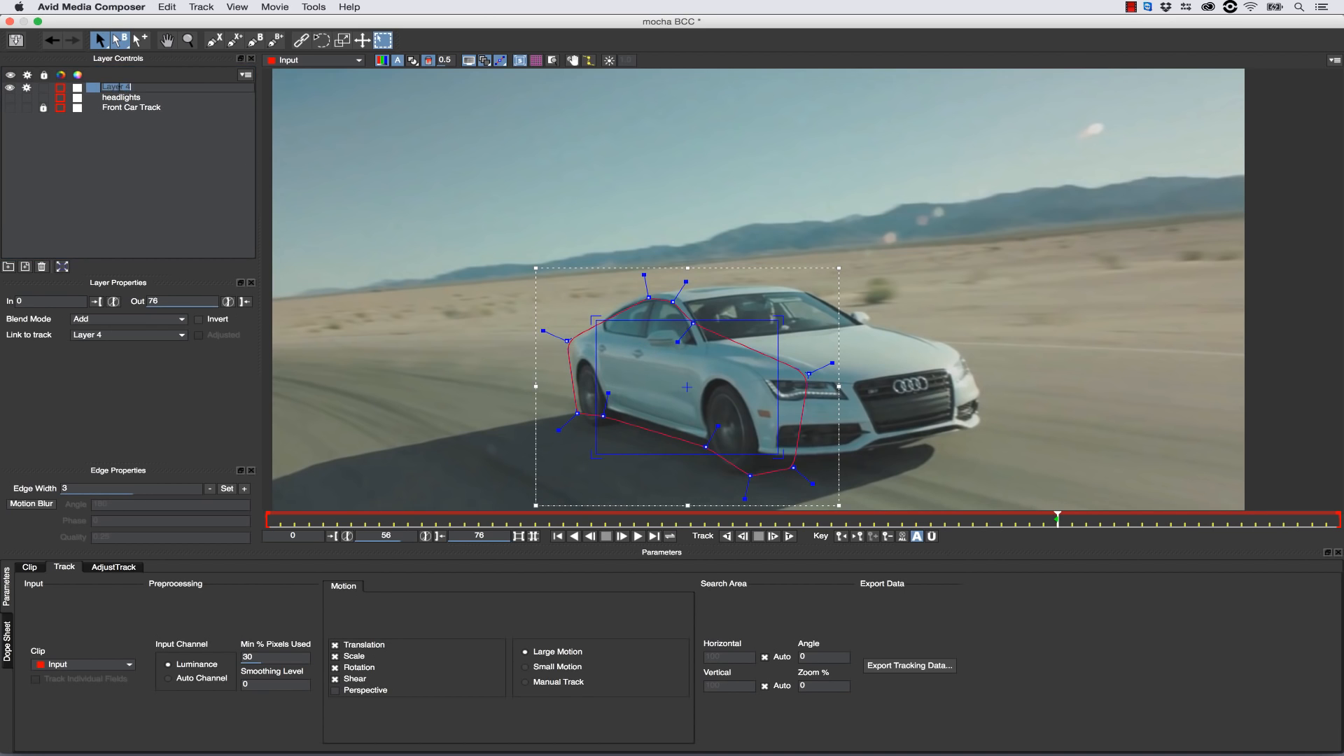
{"action": "type", "text": "Sl"}
{"action": "type", "text": "de Car Track"}
{"action": "key", "text": "Return"}
Try moving the whole Side Car Track spline off the car and undo the move.
{"action": "left_click_drag", "start_coordinate": [721, 332], "coordinate": [691, 253]}
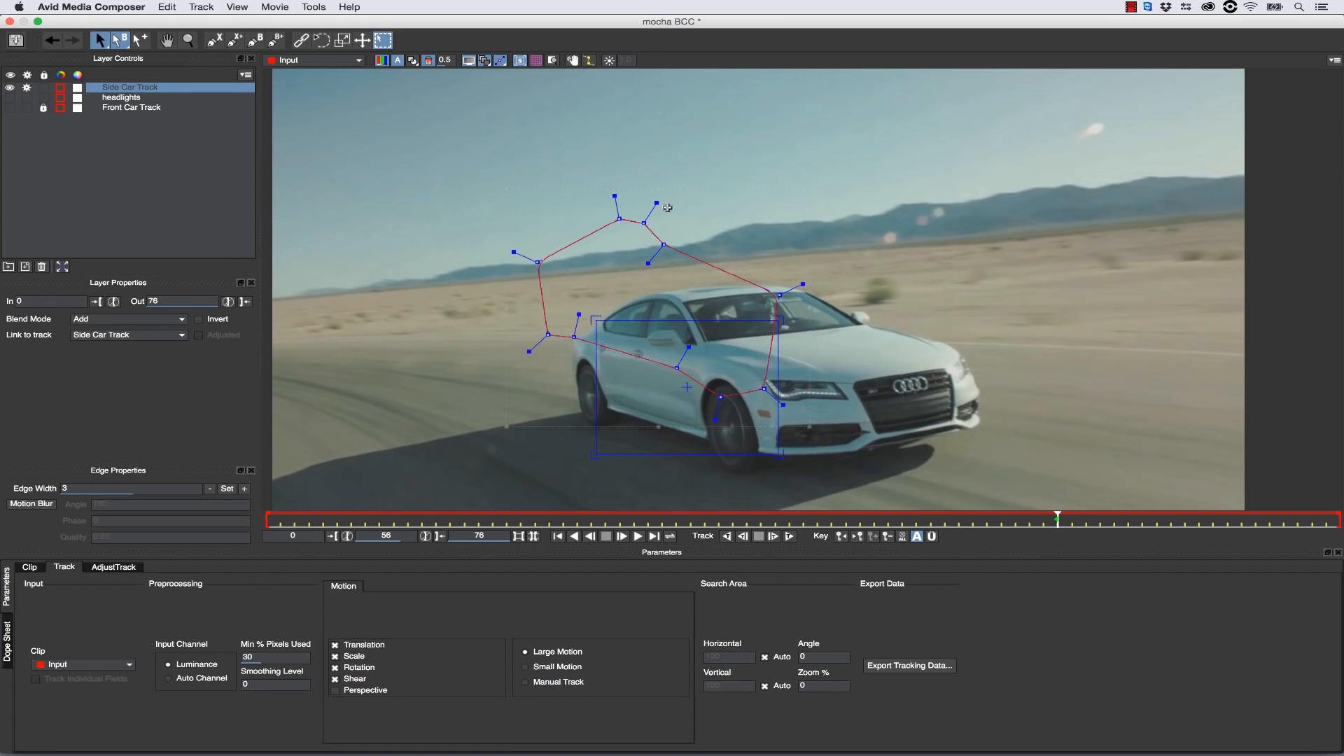
{"action": "left_click_drag", "start_coordinate": [668, 207], "coordinate": [716, 255]}
{"action": "key", "text": "super+z"}
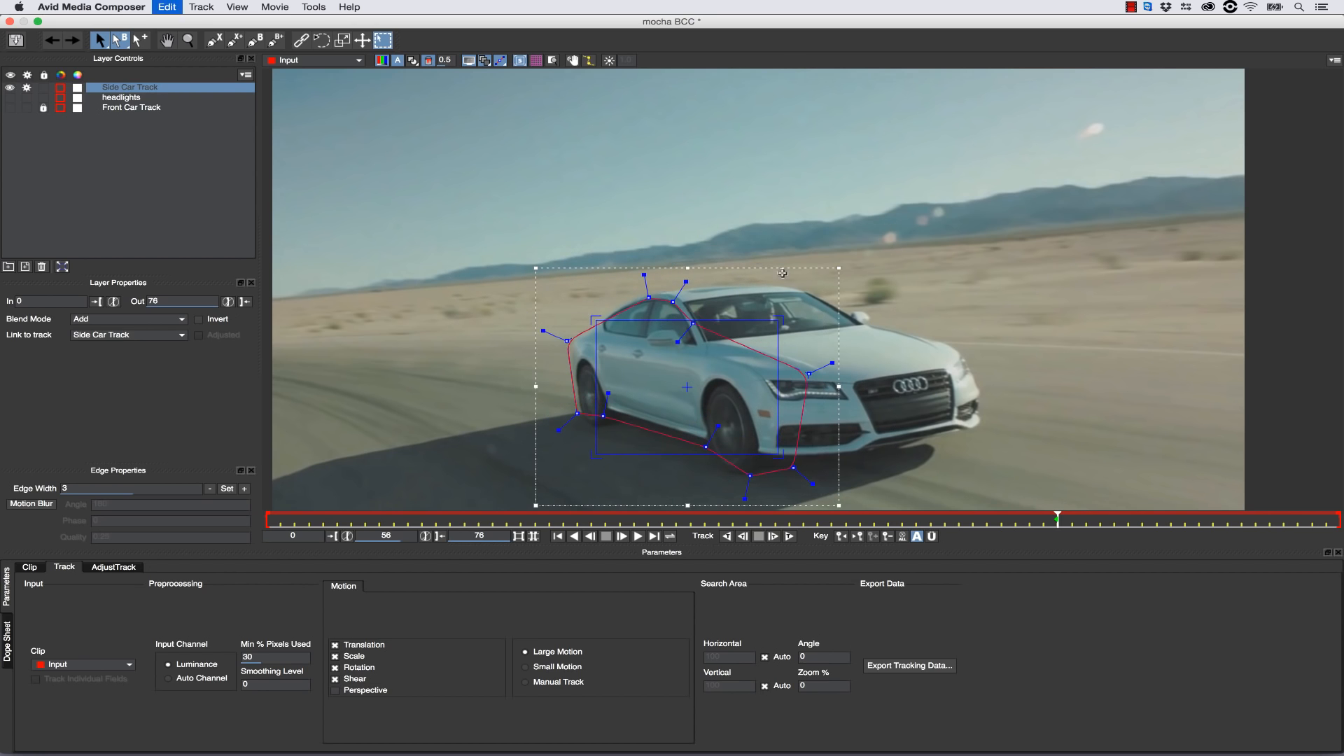
{"action": "left_click_drag", "start_coordinate": [838, 267], "coordinate": [811, 235]}
Align the corners of the Side Car Track planar surface with the perspective of the car's side.
{"action": "left_click", "coordinate": [500, 62]}
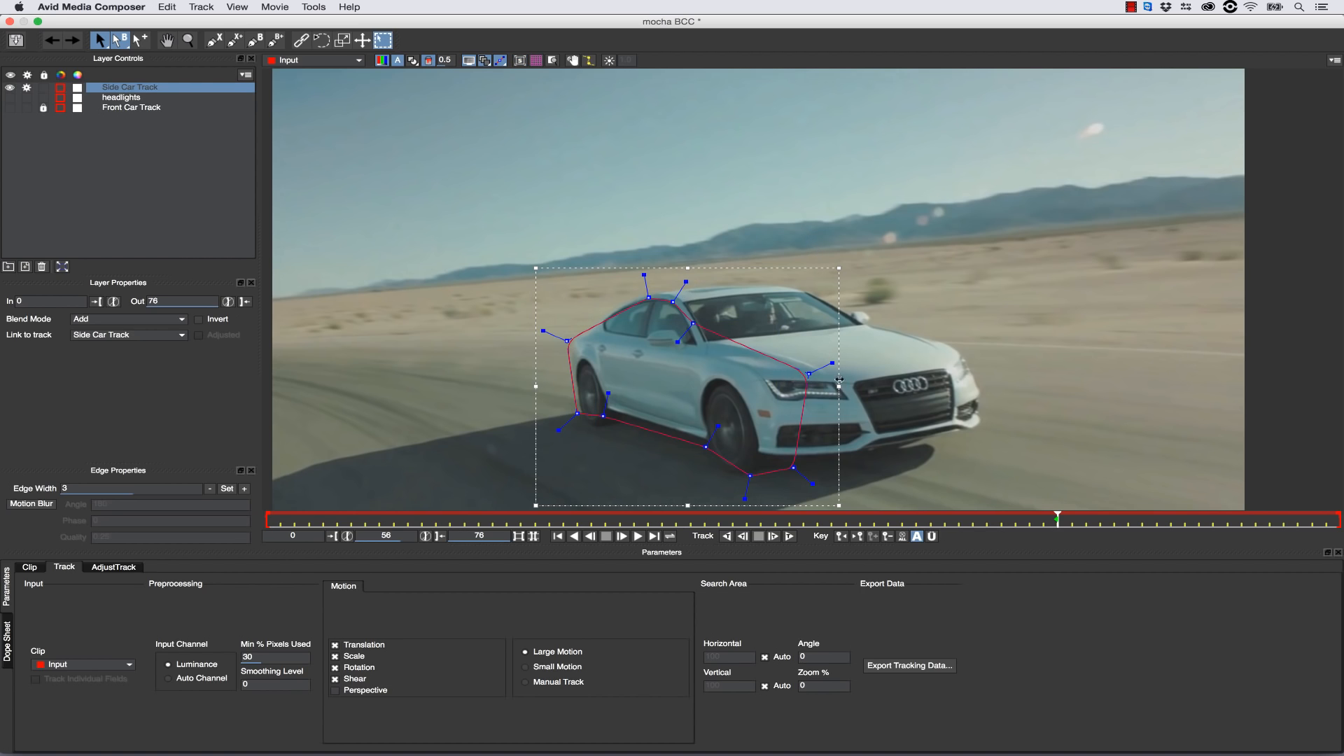
{"action": "left_click_drag", "start_coordinate": [837, 387], "coordinate": [821, 339]}
{"action": "left_click_drag", "start_coordinate": [834, 277], "coordinate": [848, 312]}
Enable Perspective motion and track the Side Car Track layer backward and forward from frame 56.
{"action": "left_click", "coordinate": [335, 691]}
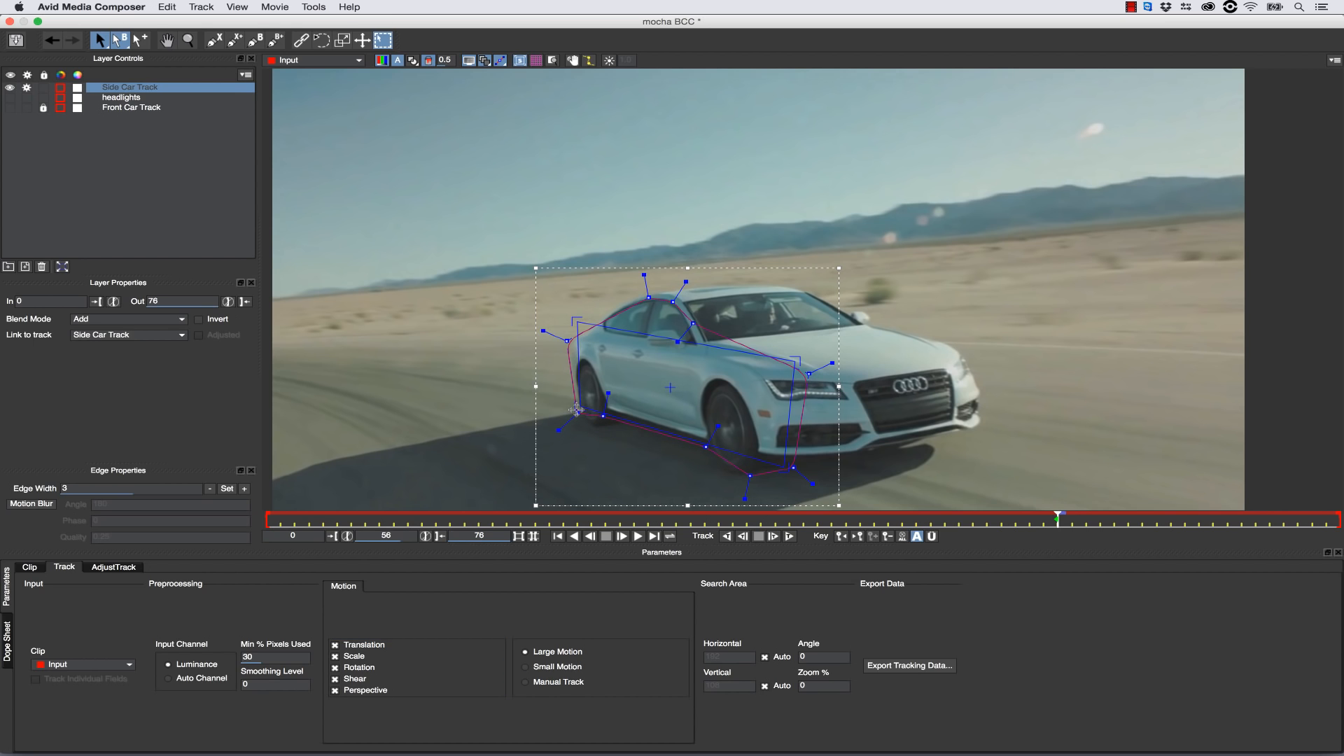
{"action": "left_click", "coordinate": [728, 537]}
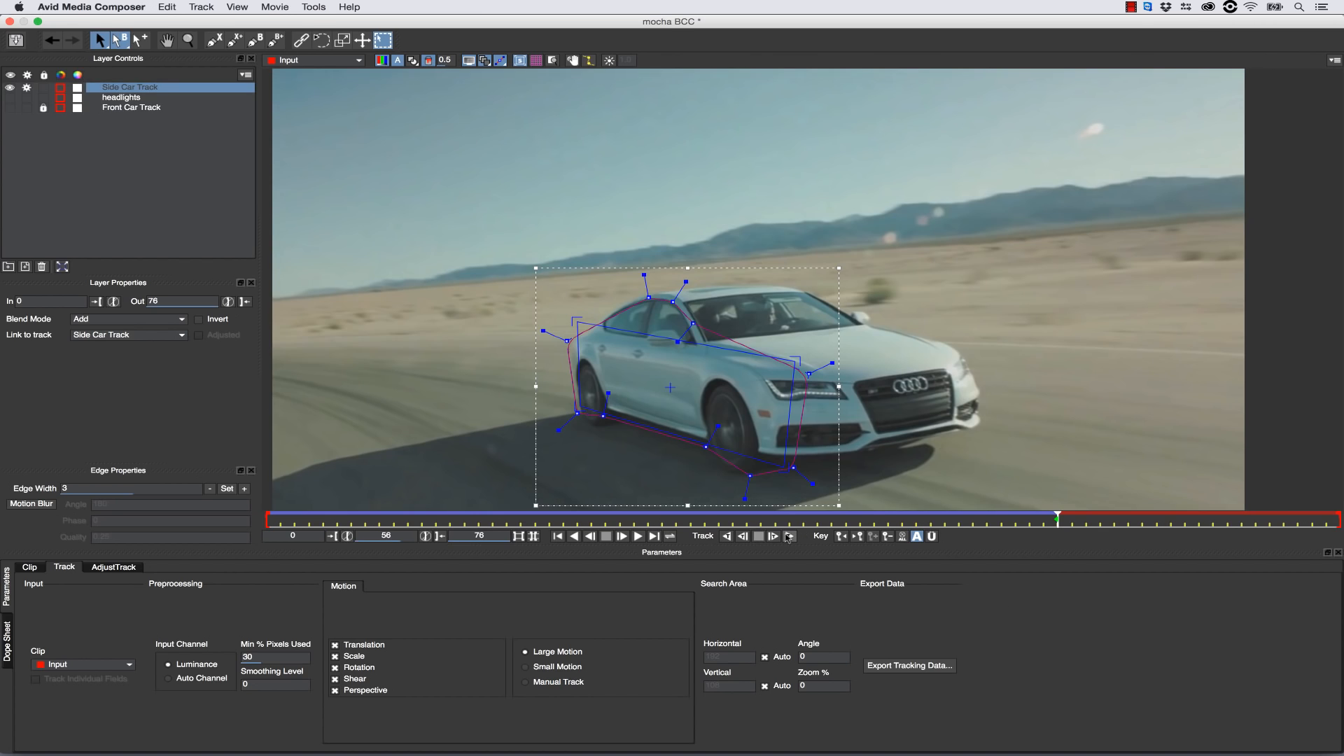
{"action": "left_click", "coordinate": [788, 537]}
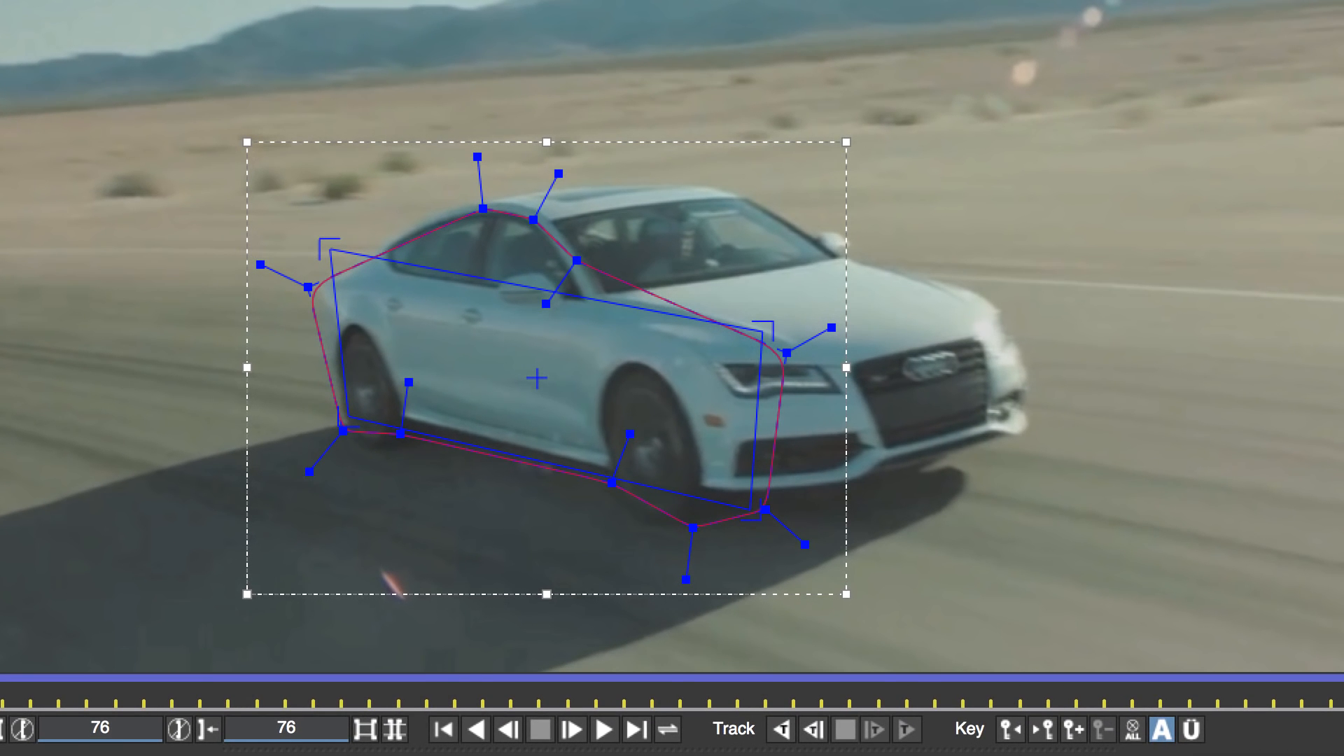
Try moving the spline's front upper point at frame 76 with Autokey on and scrub the clip to compare the shape.
{"action": "left_click_drag", "start_coordinate": [787, 353], "coordinate": [902, 327]}
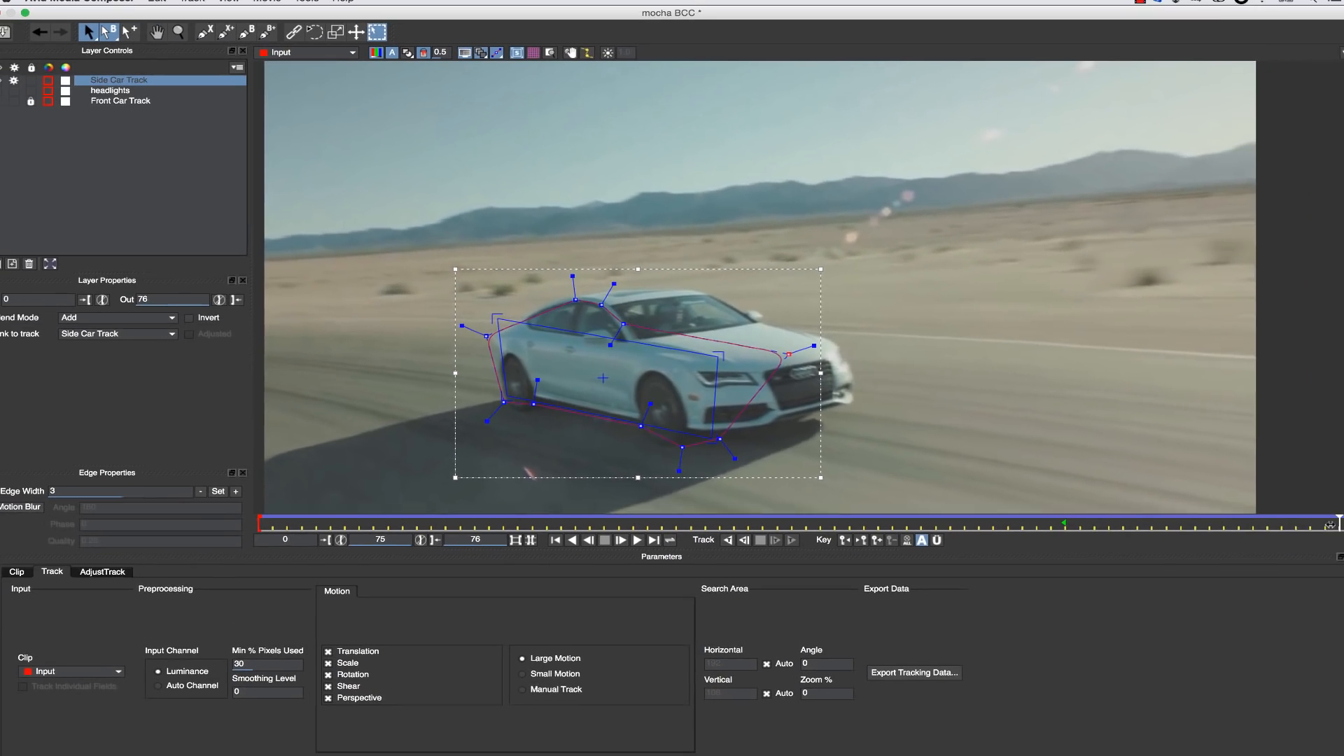
{"action": "left_click_drag", "start_coordinate": [1336, 516], "coordinate": [279, 518]}
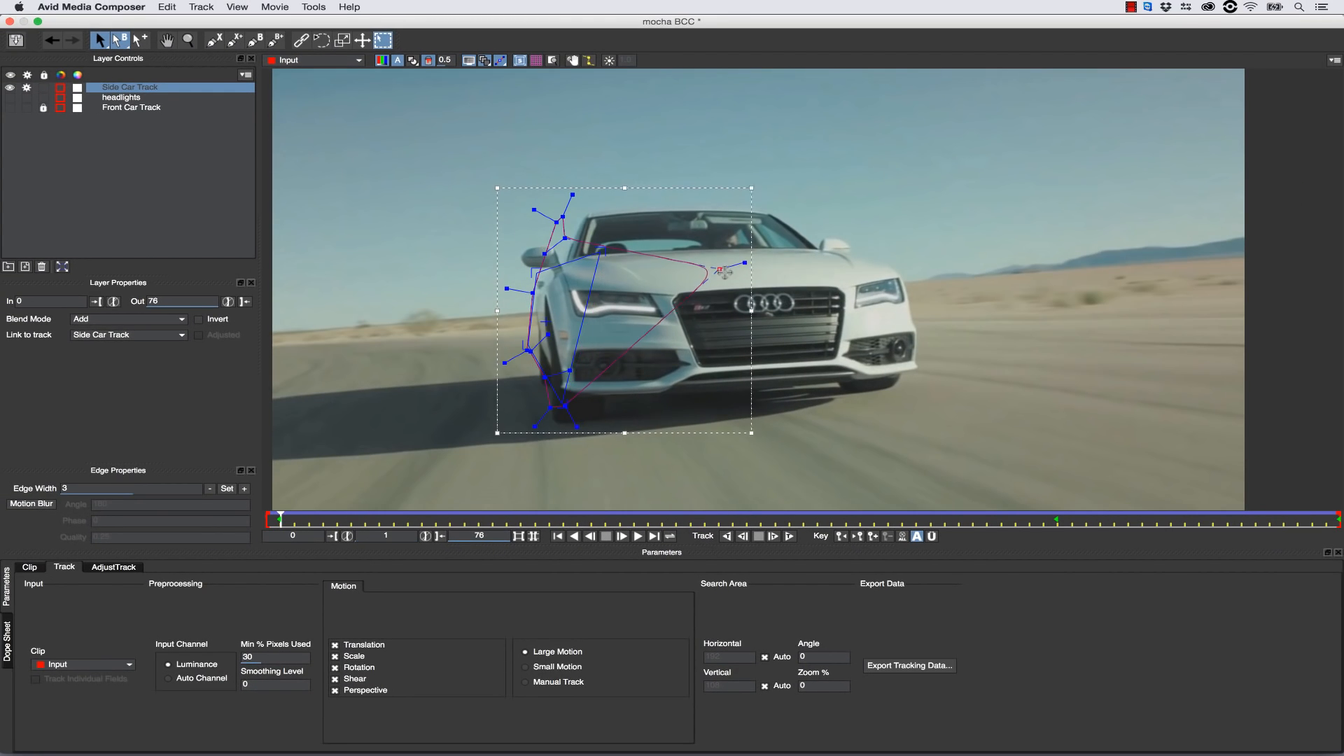
{"action": "left_click_drag", "start_coordinate": [724, 272], "coordinate": [732, 271]}
{"action": "left_click_drag", "start_coordinate": [279, 518], "coordinate": [1338, 518]}
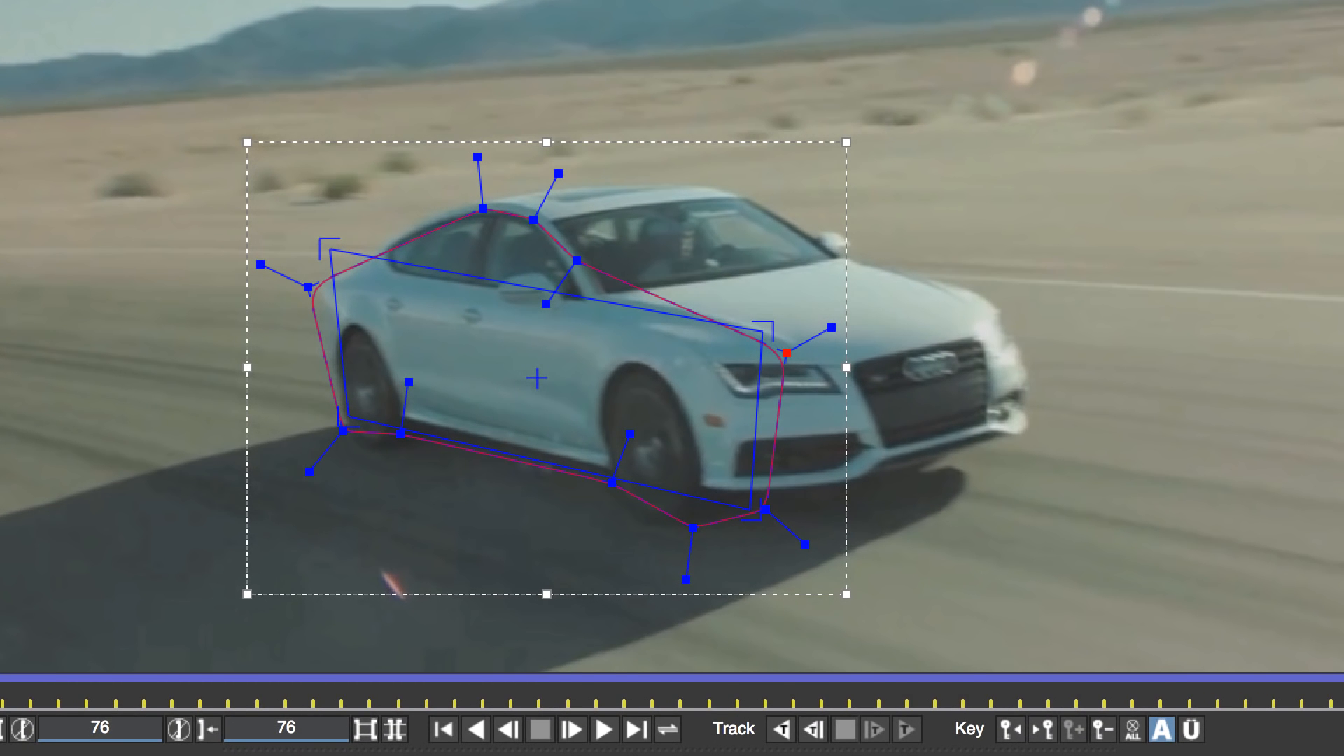
Turn on Uberkey and pull two upper spline points at frame 76 away from the car's side.
{"action": "left_click", "coordinate": [1191, 729]}
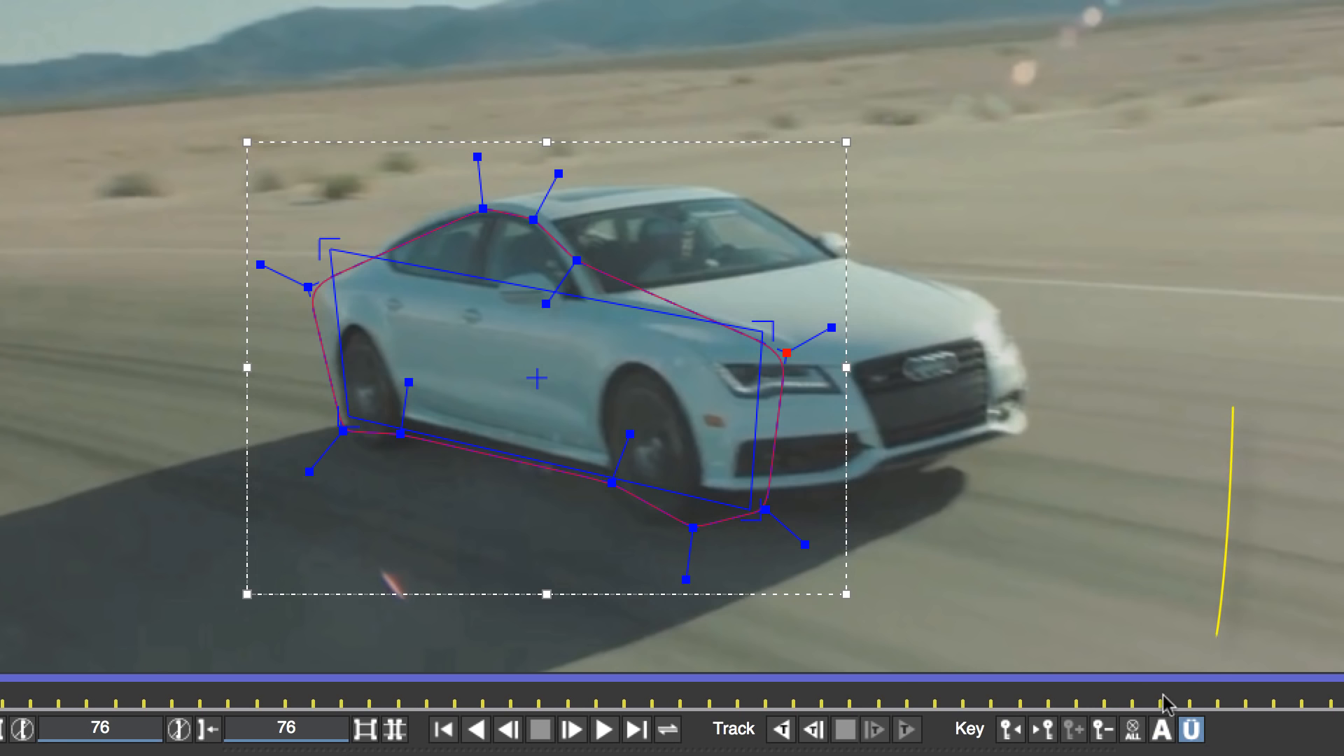
{"action": "left_click_drag", "start_coordinate": [577, 260], "coordinate": [757, 164]}
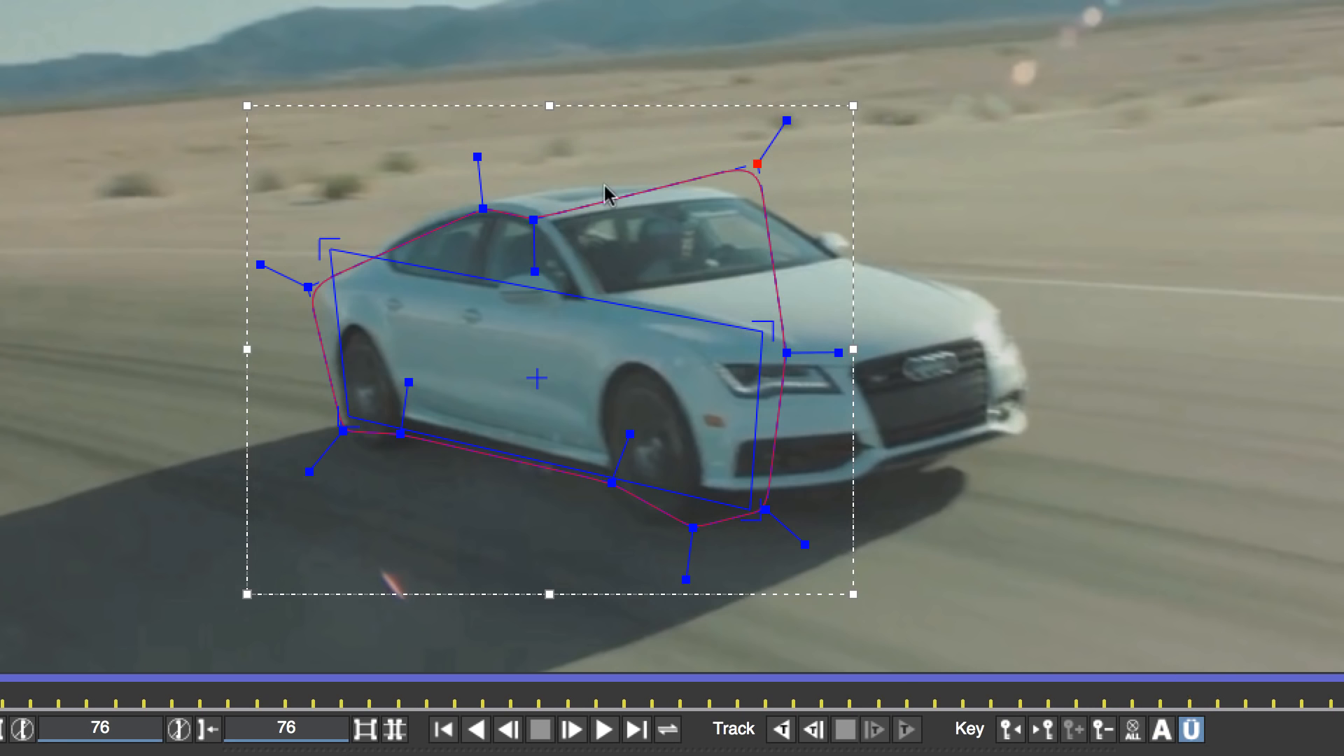
{"action": "left_click_drag", "start_coordinate": [534, 219], "coordinate": [627, 0]}
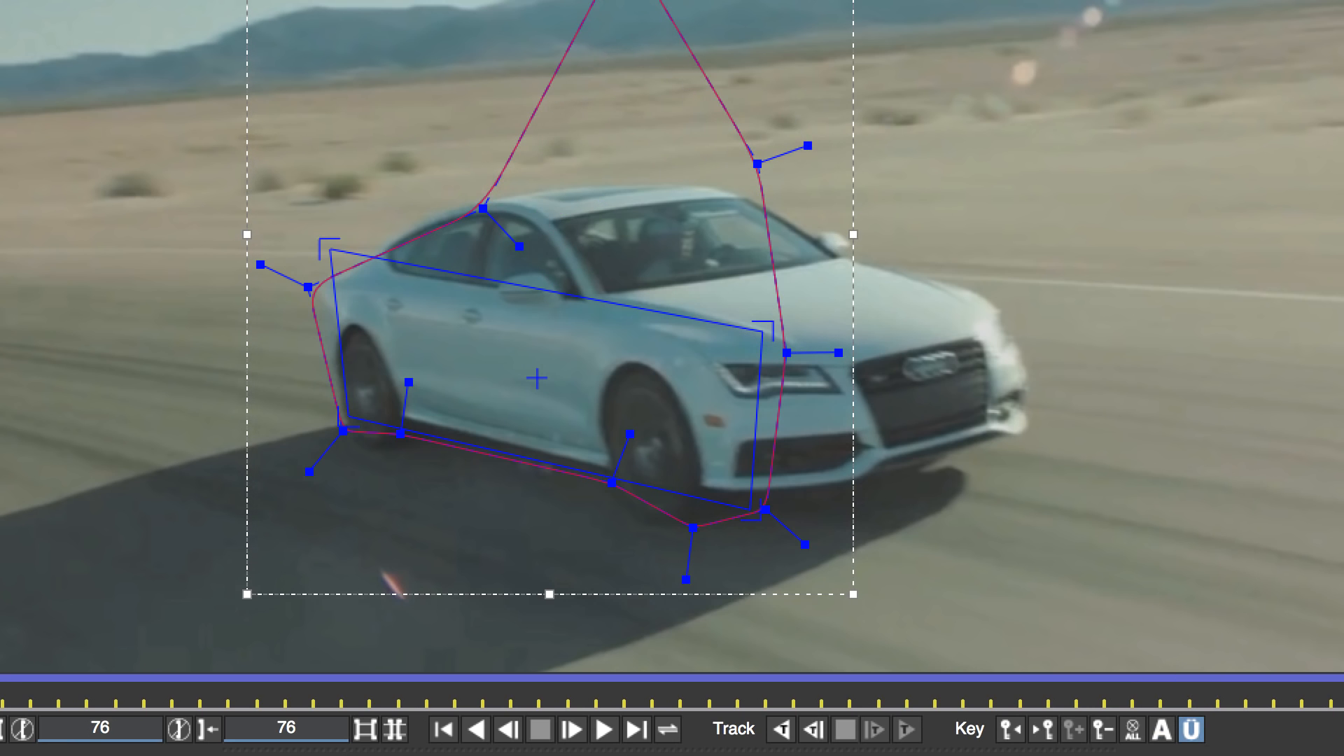
At frame 56, reposition the two upper spline points along the car's side and hood line, and return to Autokey.
{"action": "left_click_drag", "start_coordinate": [1341, 689], "coordinate": [804, 511]}
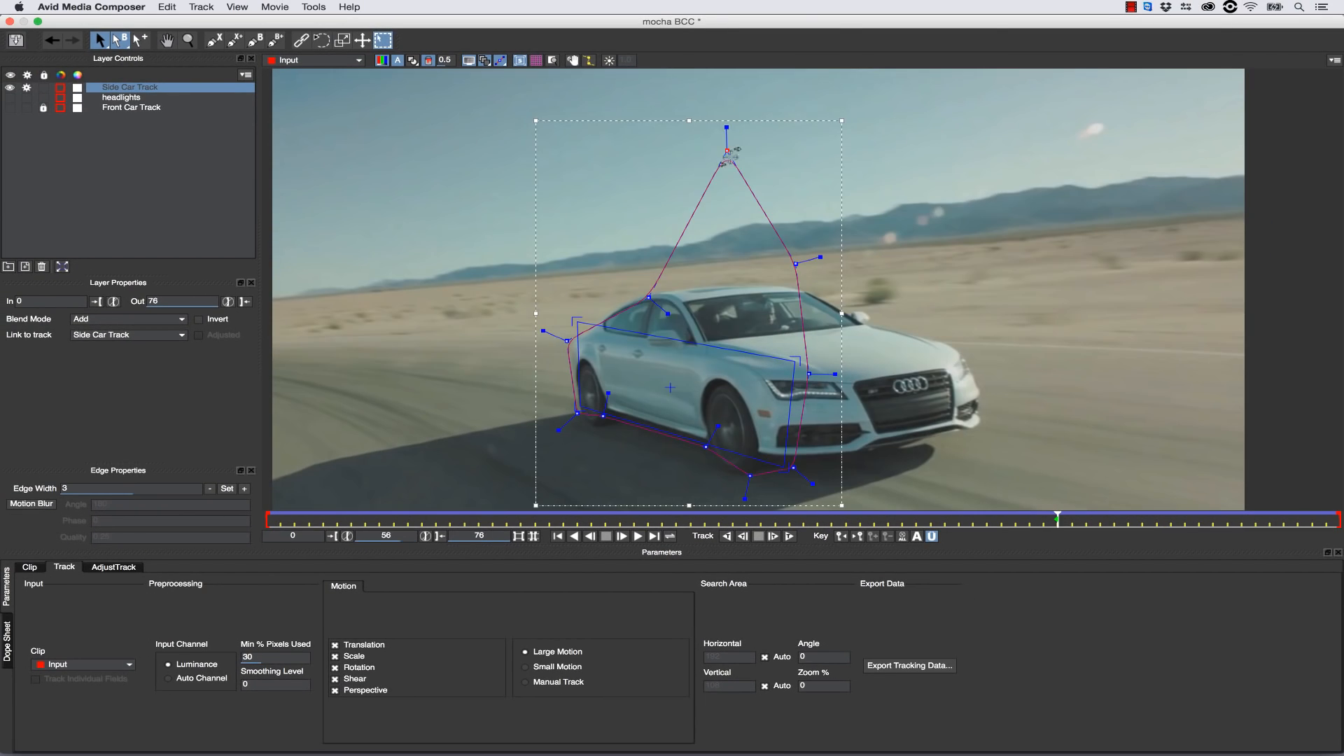
{"action": "left_click_drag", "start_coordinate": [729, 151], "coordinate": [725, 334]}
{"action": "left_click_drag", "start_coordinate": [797, 268], "coordinate": [758, 356]}
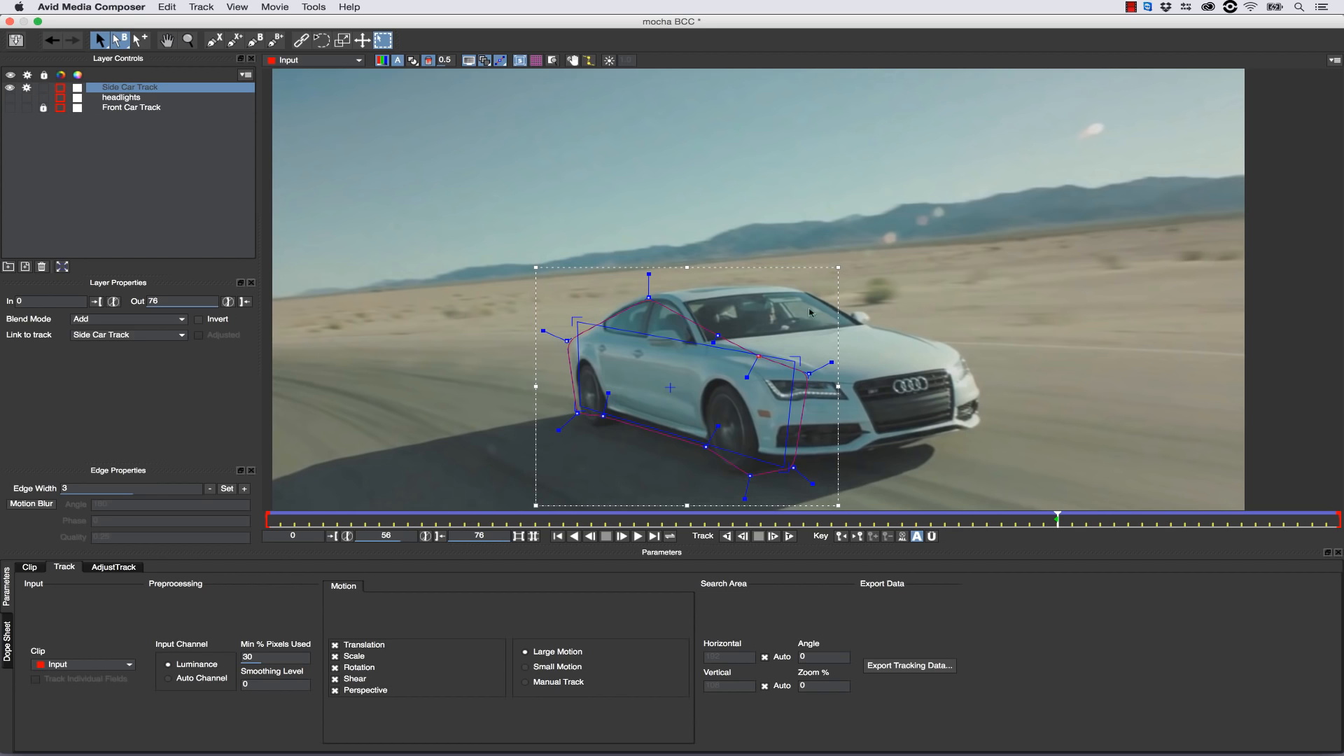
Lock the Side Car Track layer, turn off its processing and hide it.
{"action": "left_click", "coordinate": [43, 87]}
{"action": "left_click", "coordinate": [27, 88]}
{"action": "left_click", "coordinate": [10, 88]}
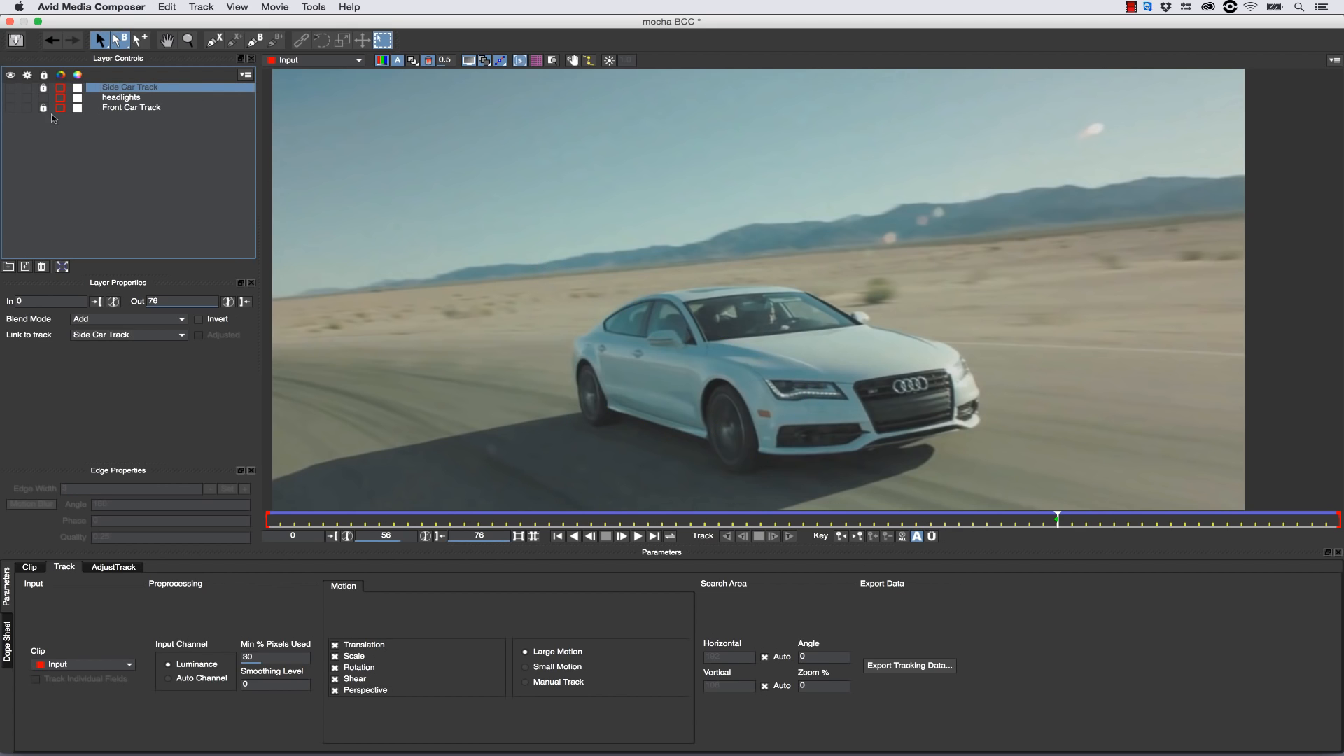
Draw an X-spline around the car's front wheel on a new layer and tighten its curve.
{"action": "left_click", "coordinate": [215, 40]}
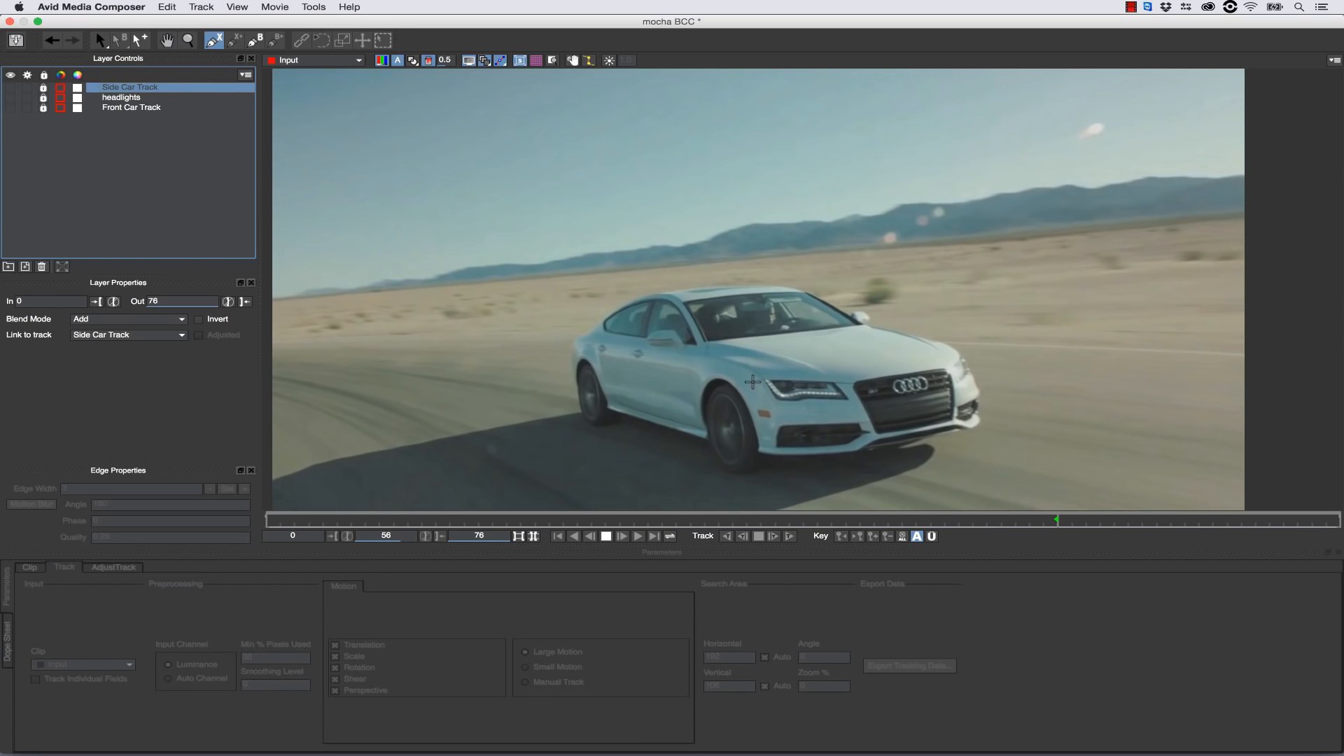
{"action": "left_click", "coordinate": [718, 388]}
{"action": "left_click", "coordinate": [729, 386]}
{"action": "left_click", "coordinate": [751, 399]}
{"action": "left_click", "coordinate": [772, 432]}
{"action": "left_click", "coordinate": [775, 458]}
{"action": "left_click", "coordinate": [765, 476]}
{"action": "left_click", "coordinate": [743, 475]}
{"action": "right_click", "coordinate": [708, 390]}
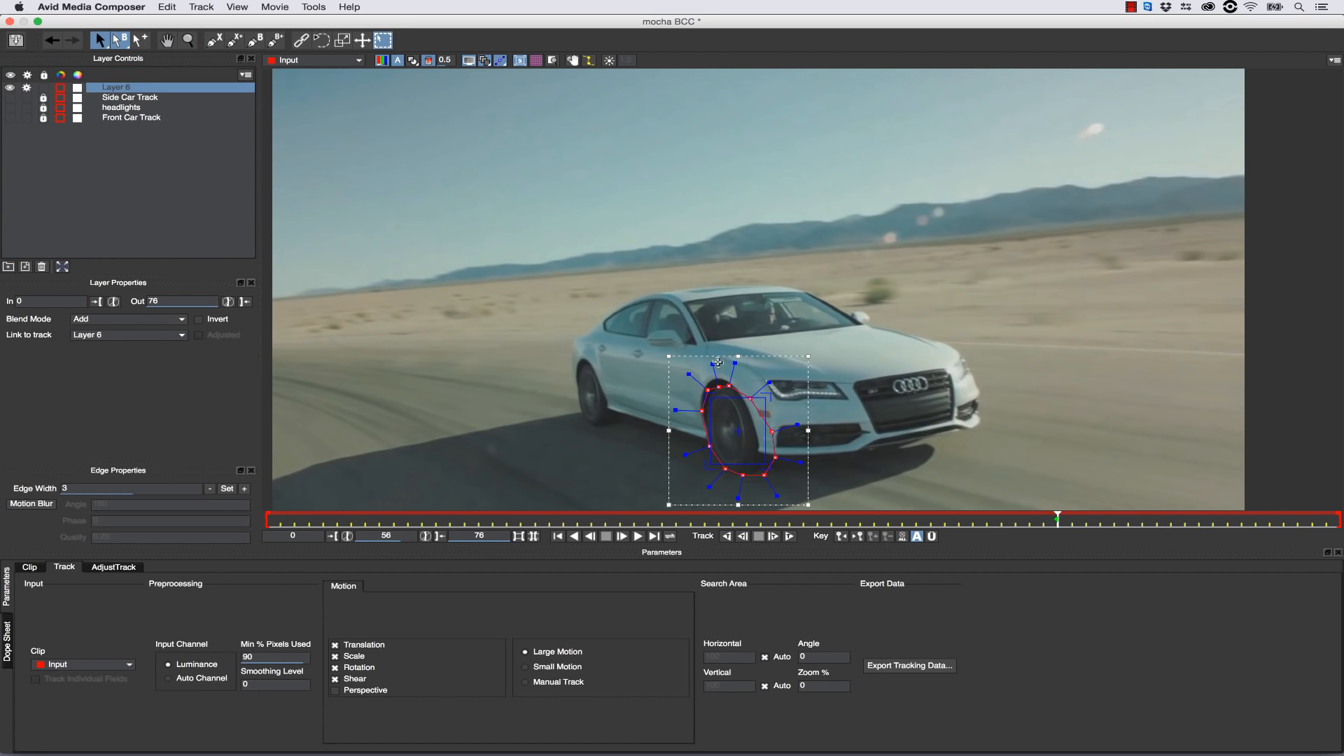
{"action": "left_click_drag", "start_coordinate": [731, 362], "coordinate": [727, 382]}
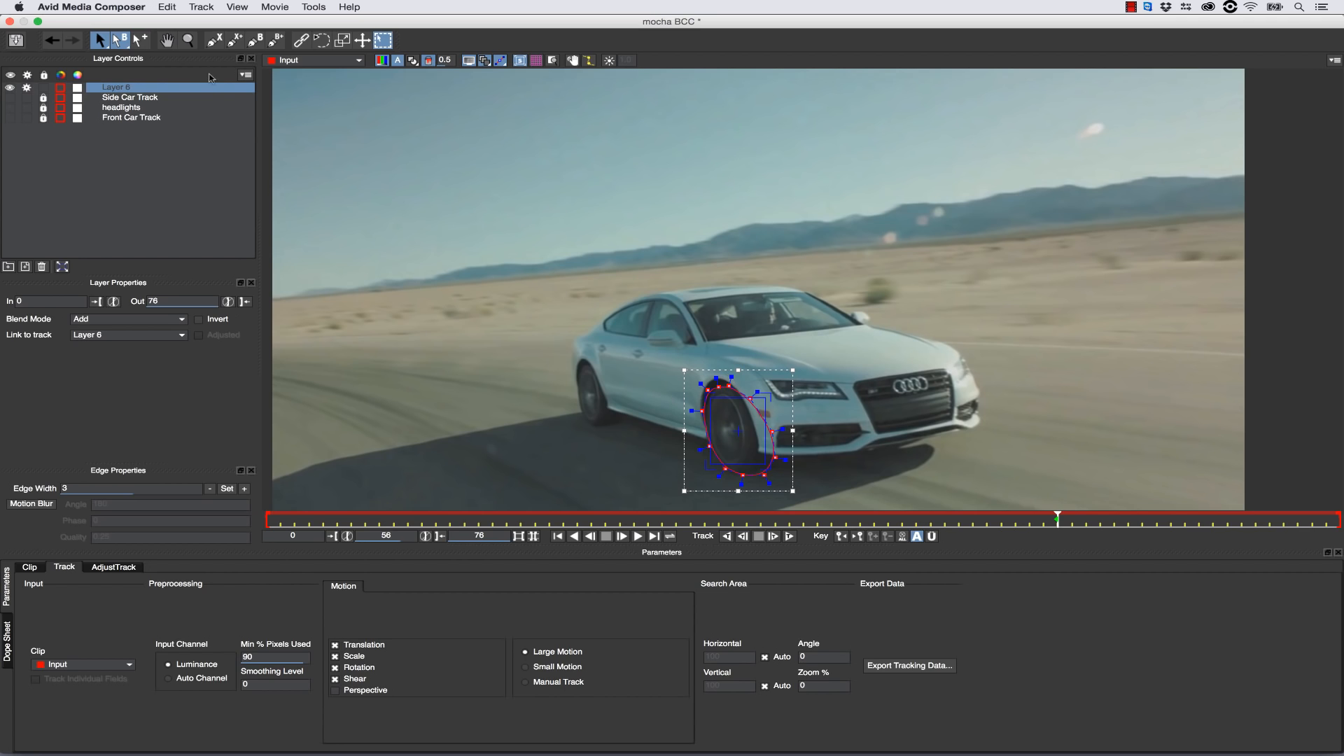
Add a second X-spline to the same layer around the rear wheel and tighten its curve.
{"action": "left_click", "coordinate": [234, 40]}
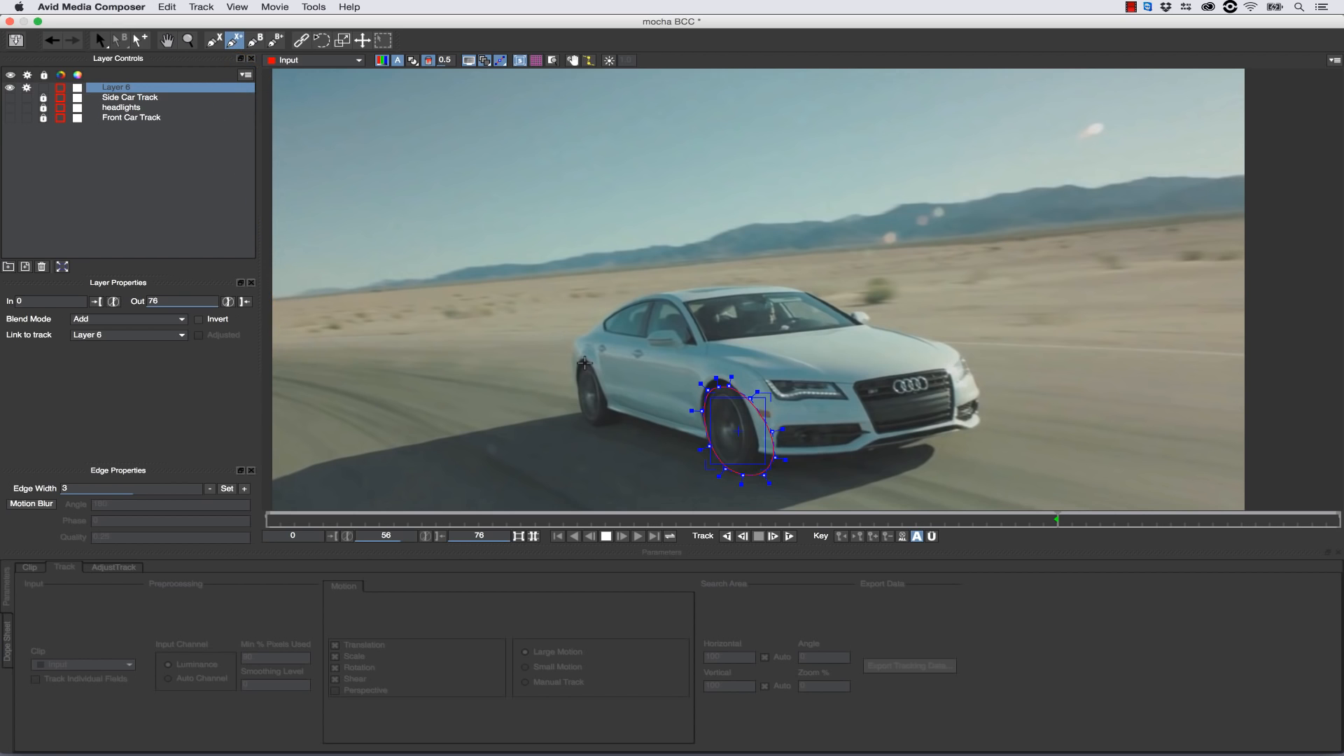
{"action": "left_click", "coordinate": [585, 364]}
{"action": "left_click", "coordinate": [594, 362]}
{"action": "left_click", "coordinate": [612, 373]}
{"action": "left_click", "coordinate": [620, 399]}
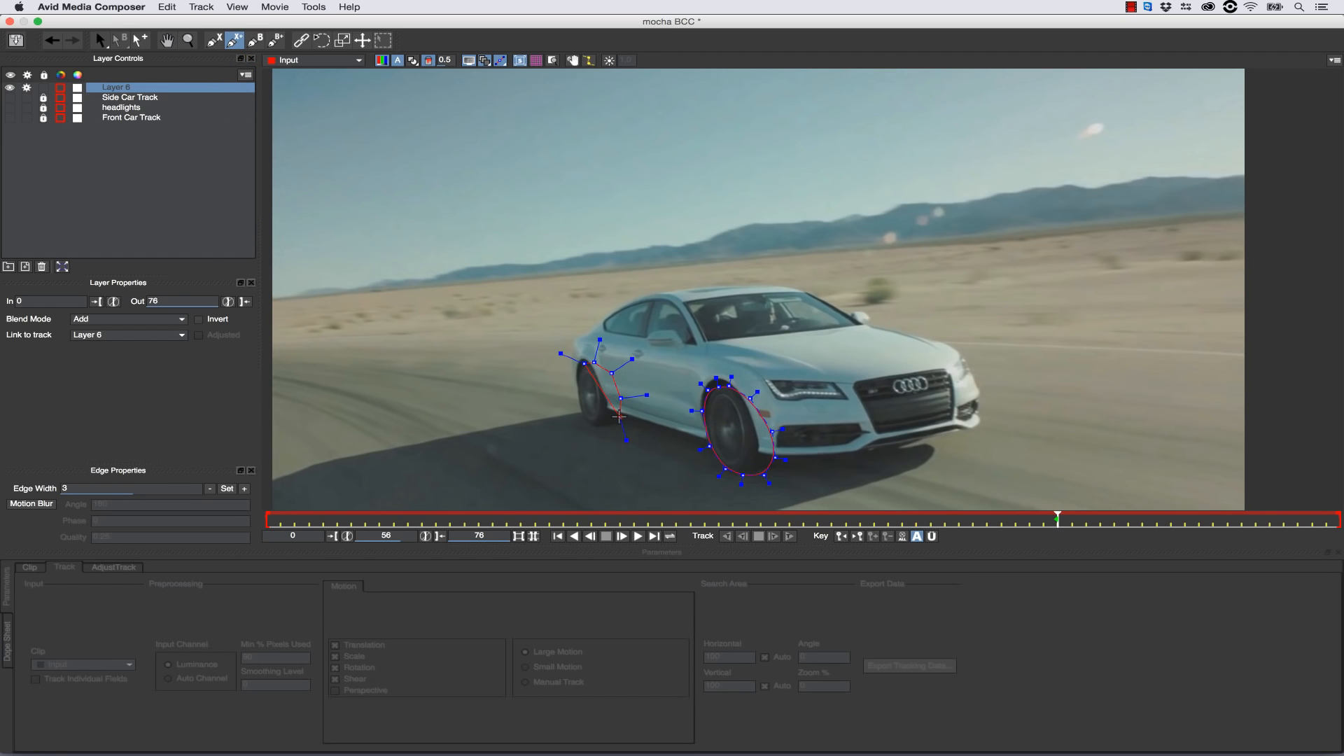
{"action": "left_click", "coordinate": [597, 425]}
{"action": "left_click", "coordinate": [584, 419]}
{"action": "left_click", "coordinate": [576, 406]}
{"action": "left_click", "coordinate": [573, 387]}
{"action": "left_click", "coordinate": [582, 363]}
{"action": "right_click", "coordinate": [582, 365]}
{"action": "left_click_drag", "start_coordinate": [600, 339], "coordinate": [575, 387]}
{"action": "left_click_drag", "start_coordinate": [582, 371], "coordinate": [580, 361]}
Rename Layer 6 as Wheels Layer and link it to the Side Car Track track.
{"action": "double_click", "coordinate": [119, 87]}
{"action": "type", "text": "Wheels"}
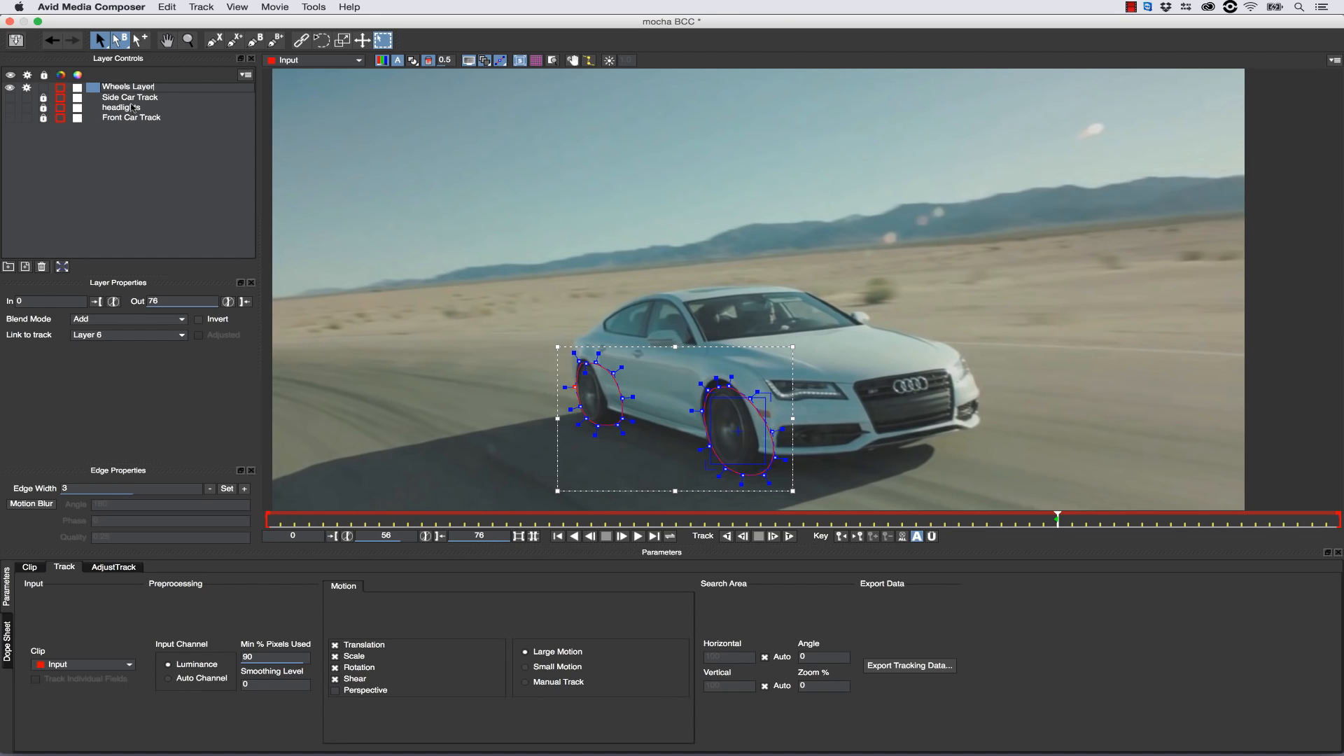
{"action": "left_click", "coordinate": [136, 88]}
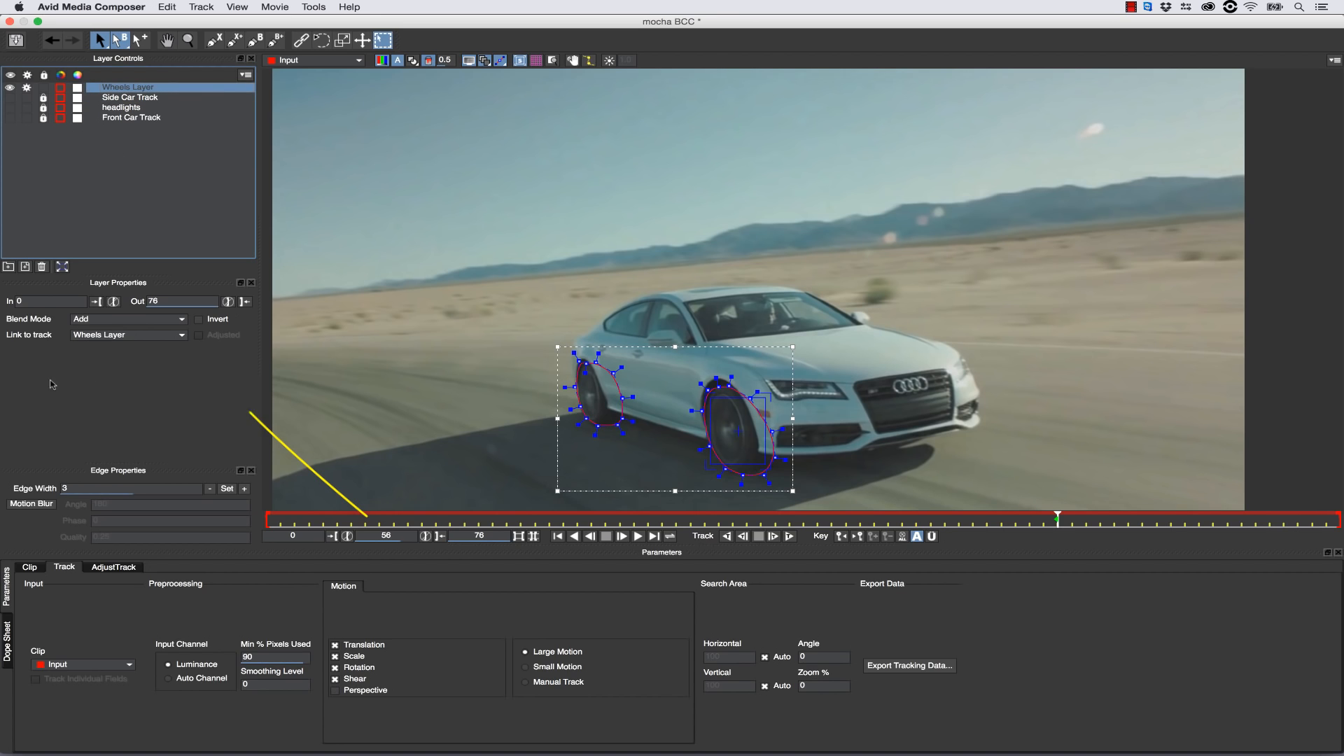
{"action": "left_click", "coordinate": [121, 337]}
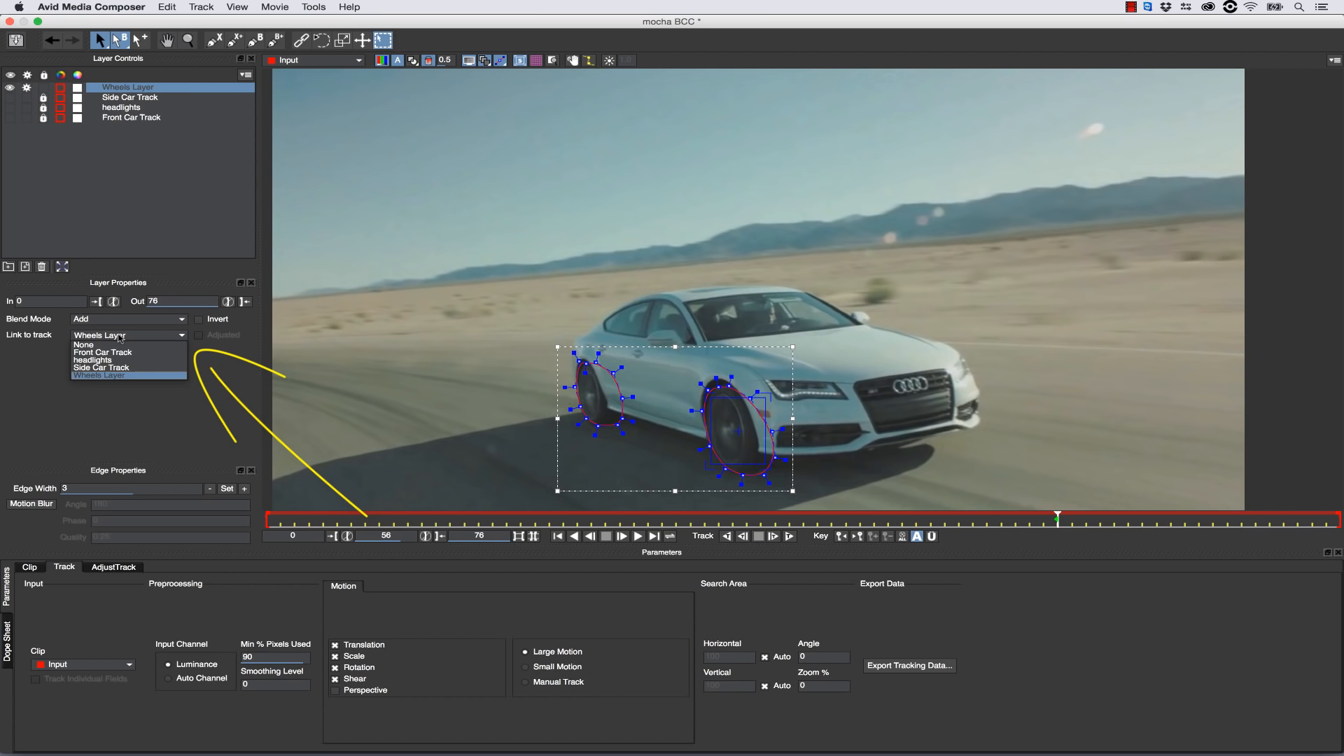
{"action": "left_click", "coordinate": [101, 367]}
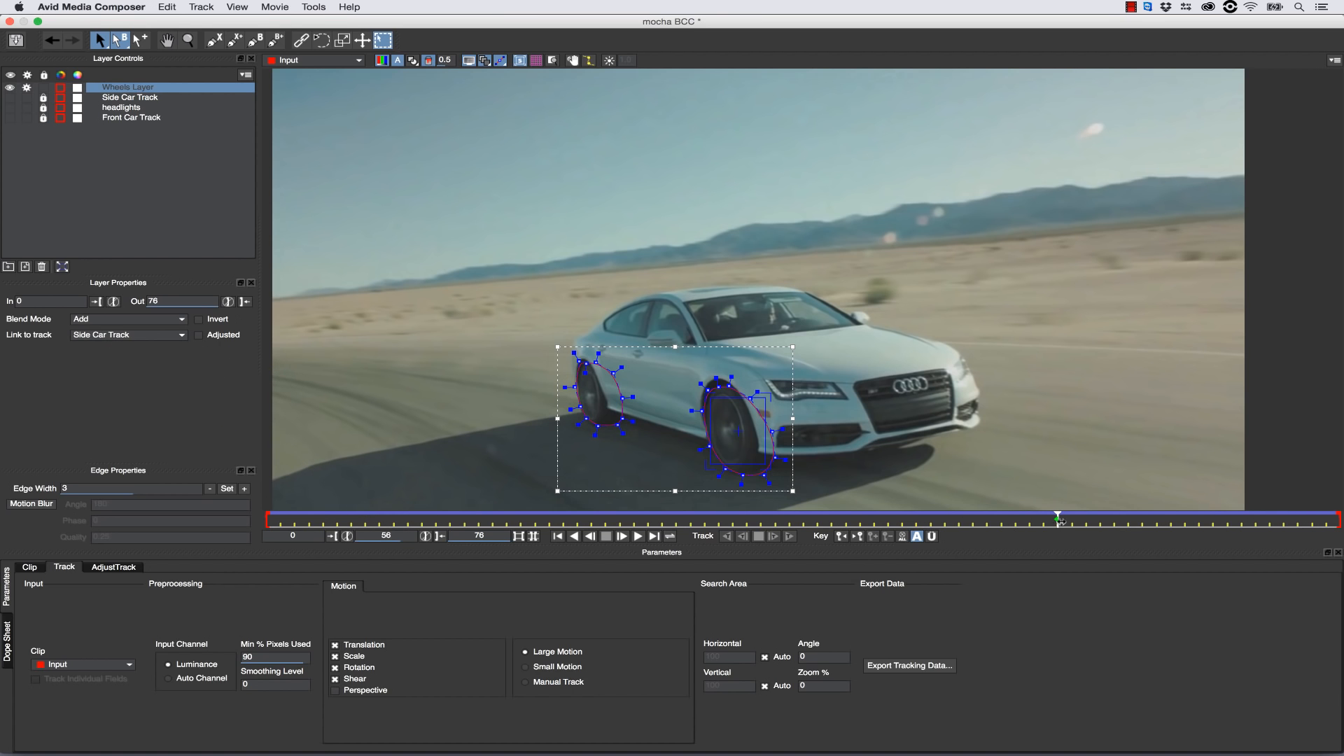
At frame 26, hide the planar surface and reshape both wheel splines to fit the car's wheels.
{"action": "left_click_drag", "start_coordinate": [1058, 519], "coordinate": [634, 519]}
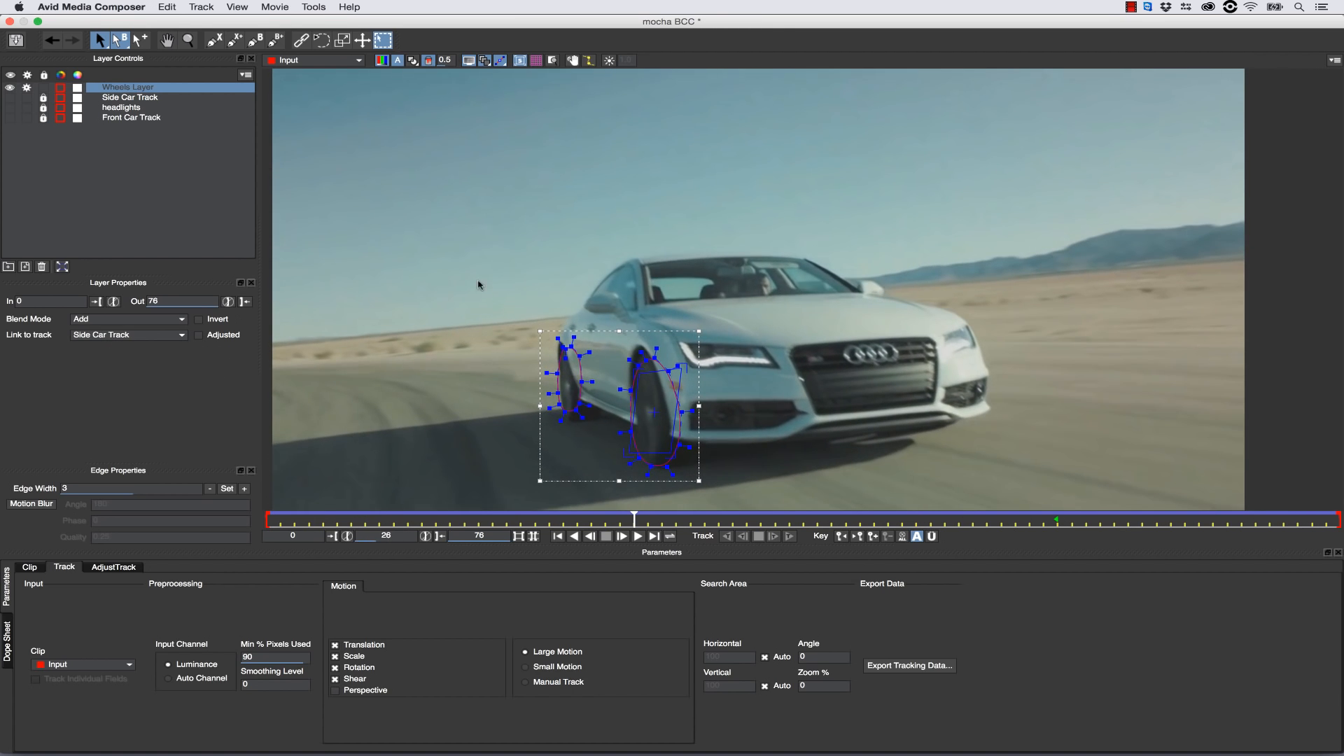
{"action": "left_click", "coordinate": [519, 61]}
{"action": "left_click_drag", "start_coordinate": [646, 360], "coordinate": [650, 369]}
{"action": "left_click_drag", "start_coordinate": [581, 419], "coordinate": [583, 423]}
{"action": "left_click_drag", "start_coordinate": [584, 413], "coordinate": [560, 383]}
{"action": "left_click_drag", "start_coordinate": [568, 356], "coordinate": [562, 346]}
{"action": "left_click_drag", "start_coordinate": [569, 357], "coordinate": [571, 341]}
{"action": "left_click_drag", "start_coordinate": [634, 400], "coordinate": [635, 368]}
{"action": "left_click_drag", "start_coordinate": [650, 370], "coordinate": [647, 358]}
{"action": "left_click_drag", "start_coordinate": [683, 455], "coordinate": [709, 455]}
{"action": "left_click_drag", "start_coordinate": [686, 421], "coordinate": [710, 413]}
{"action": "left_click_drag", "start_coordinate": [672, 476], "coordinate": [685, 467]}
{"action": "left_click_drag", "start_coordinate": [655, 475], "coordinate": [712, 454]}
At frame 0, reshape the wheel splines around the narrow side wheels and move the playhead to frame 10.
{"action": "left_click_drag", "start_coordinate": [633, 517], "coordinate": [219, 497]}
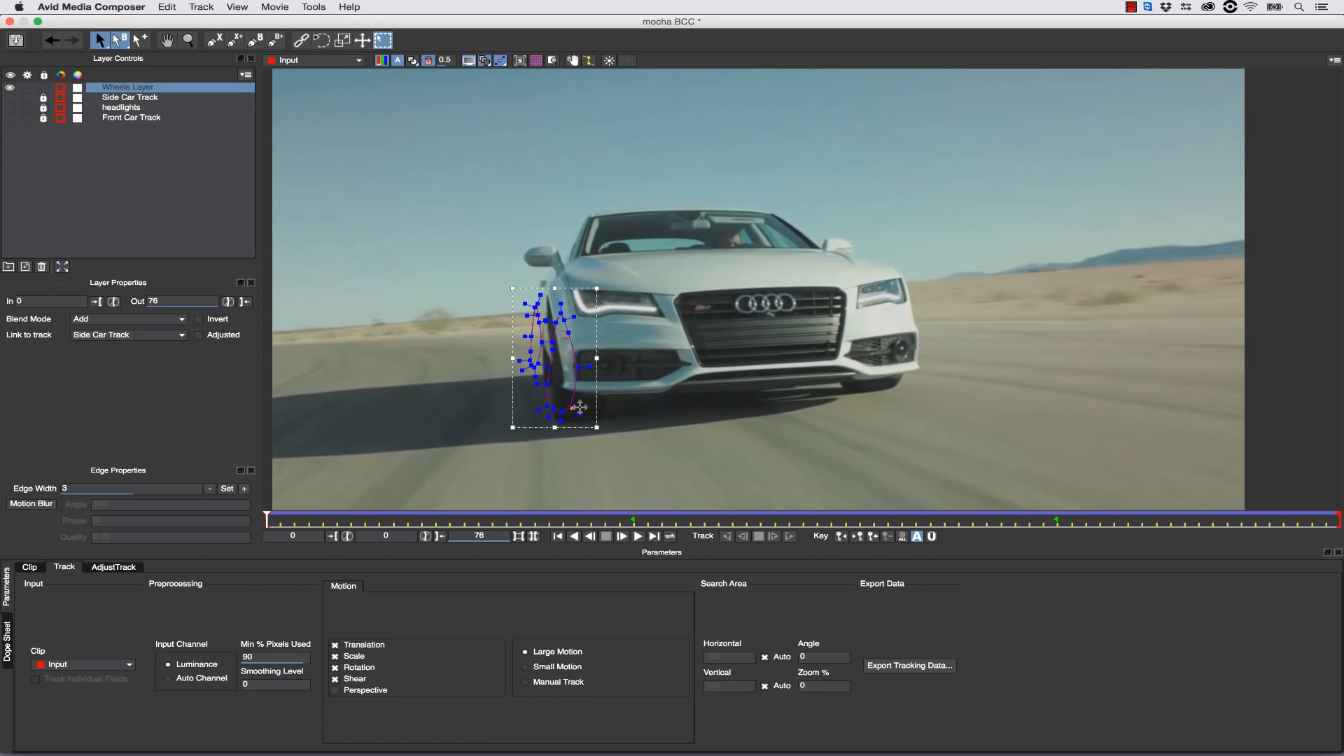
{"action": "left_click_drag", "start_coordinate": [554, 413], "coordinate": [560, 422]}
{"action": "left_click_drag", "start_coordinate": [548, 405], "coordinate": [550, 414]}
{"action": "left_click_drag", "start_coordinate": [579, 367], "coordinate": [601, 356]}
{"action": "left_click_drag", "start_coordinate": [493, 297], "coordinate": [544, 389]}
{"action": "left_click_drag", "start_coordinate": [540, 359], "coordinate": [552, 371]}
{"action": "left_click", "coordinate": [532, 434]}
{"action": "left_click_drag", "start_coordinate": [286, 518], "coordinate": [408, 519]}
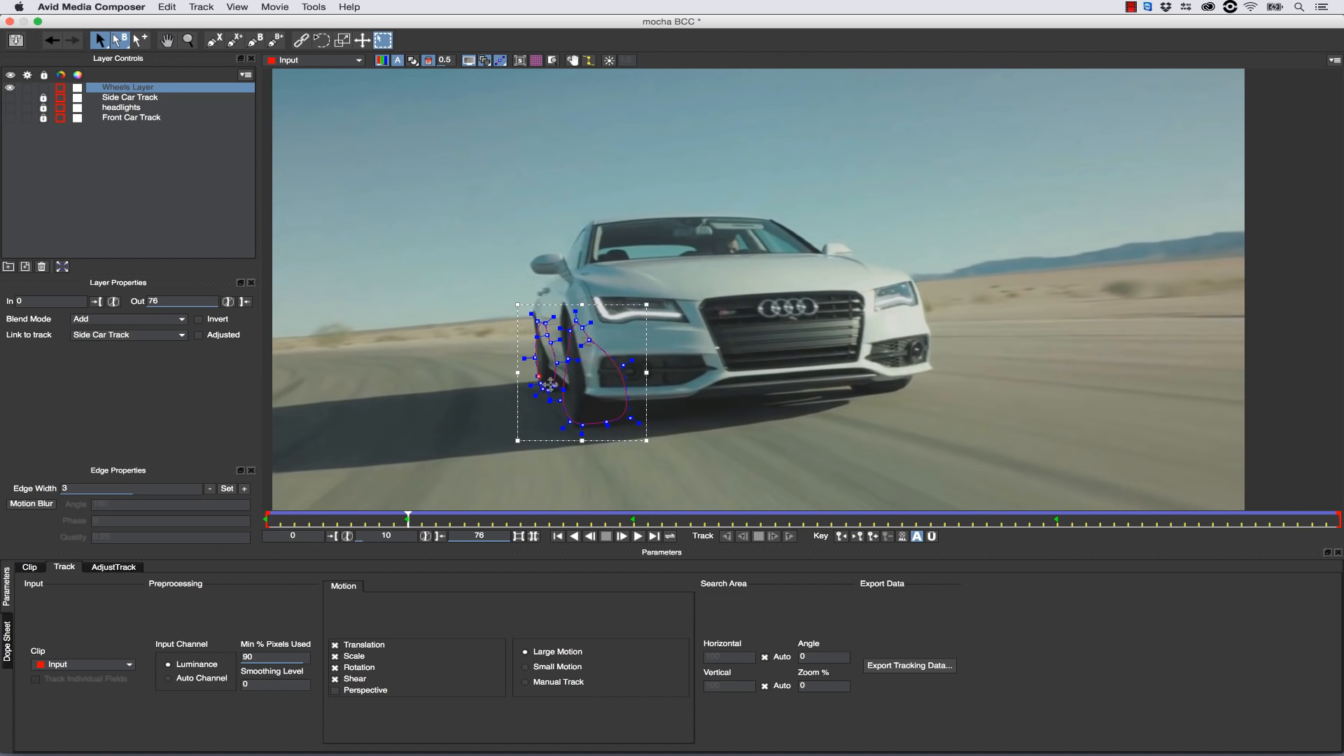
At frame 10, fit the lower edge of the front wheel's spline to the tire and scrub through the remaining frames.
{"action": "left_click_drag", "start_coordinate": [569, 421], "coordinate": [572, 429]}
{"action": "left_click_drag", "start_coordinate": [583, 425], "coordinate": [583, 428]}
{"action": "left_click_drag", "start_coordinate": [607, 422], "coordinate": [629, 420]}
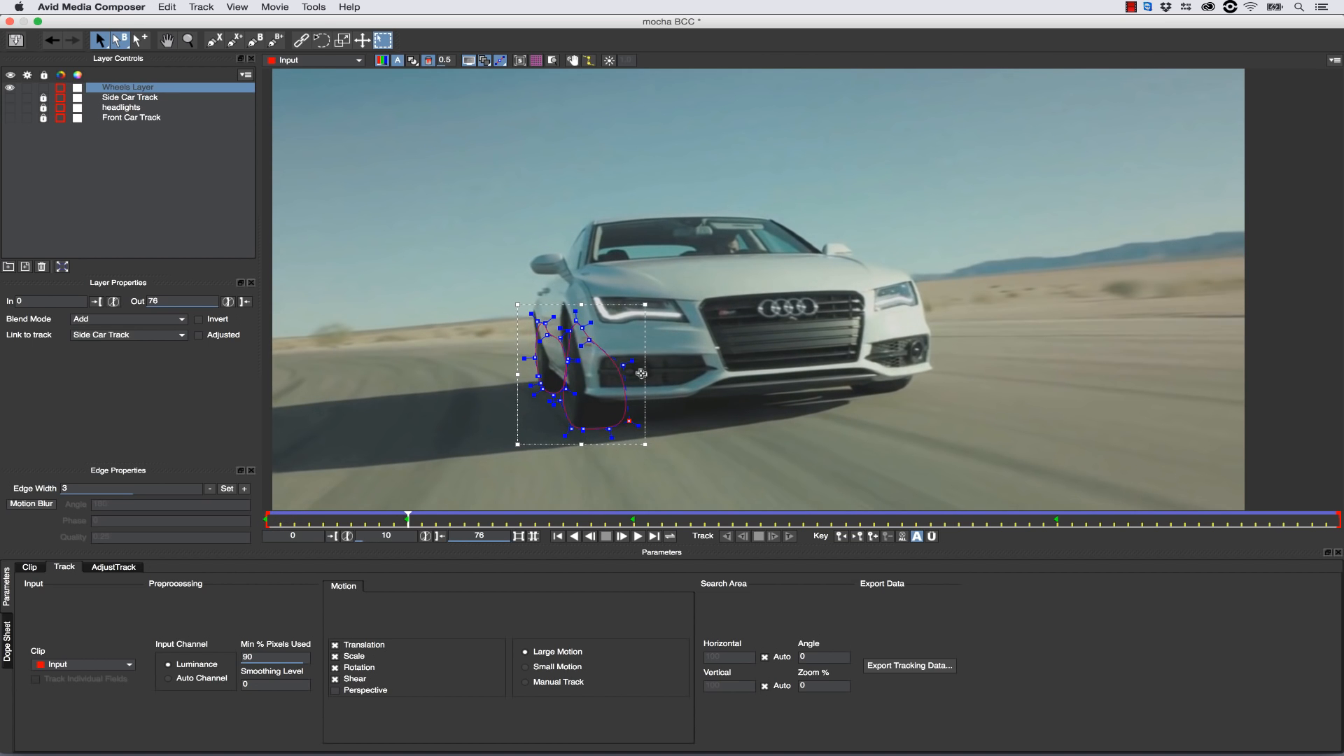
{"action": "left_click_drag", "start_coordinate": [408, 516], "coordinate": [1335, 522]}
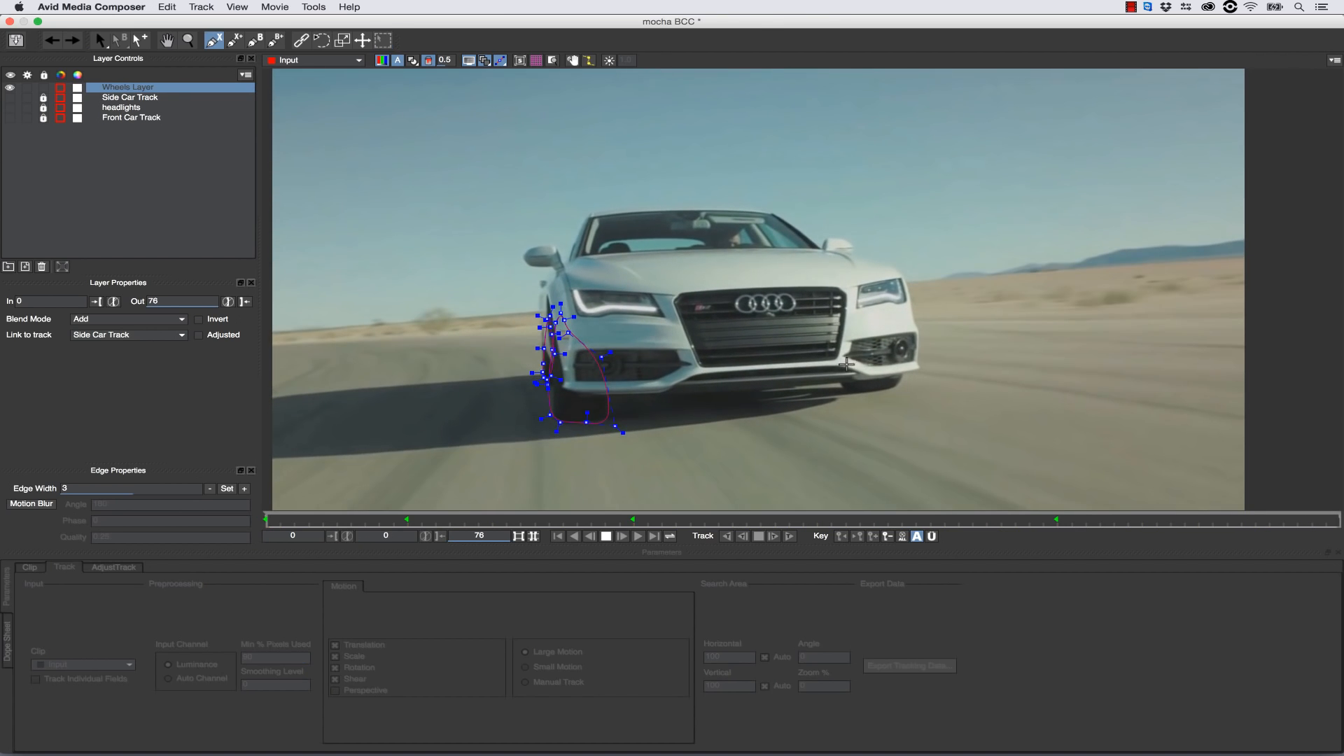
At frame 0, draw a new X-spline around the car's far-side front wheel and tighten its curve.
{"action": "left_click", "coordinate": [835, 366]}
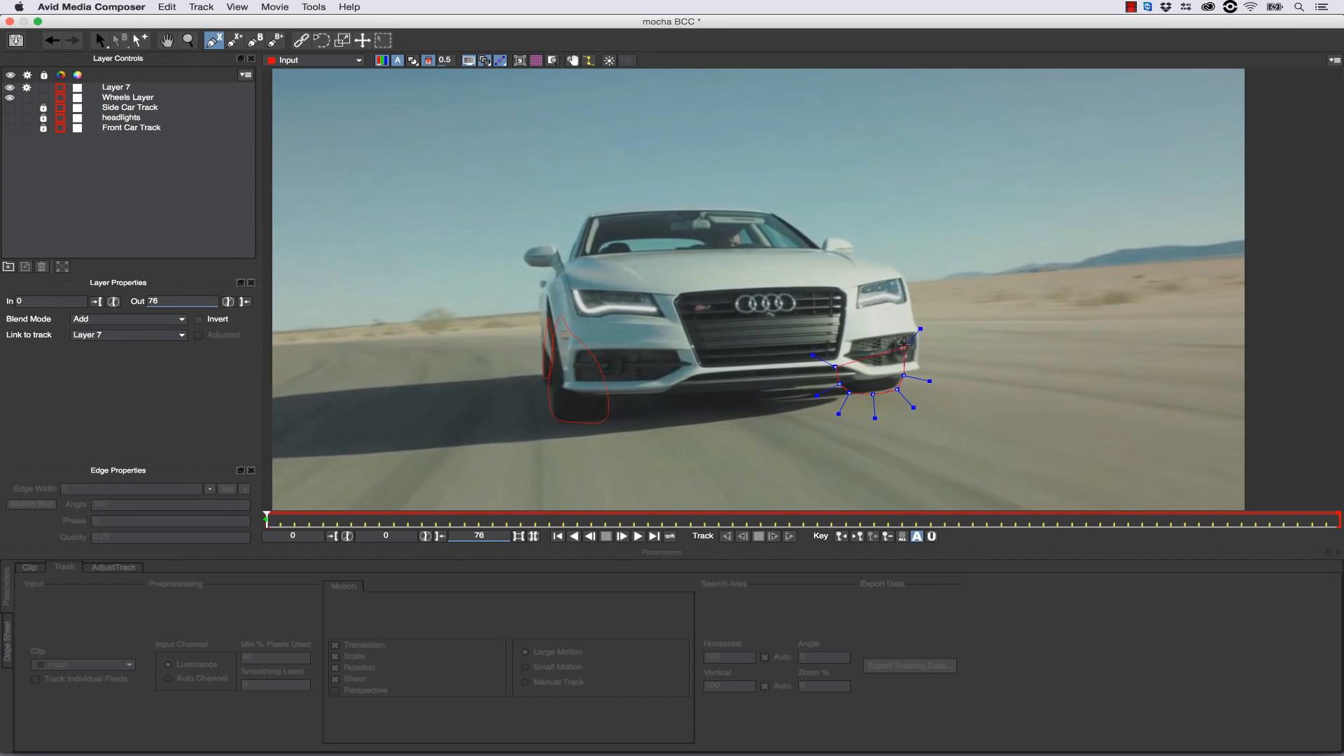
{"action": "left_click", "coordinate": [863, 317]}
{"action": "left_click", "coordinate": [845, 329]}
{"action": "right_click", "coordinate": [832, 329]}
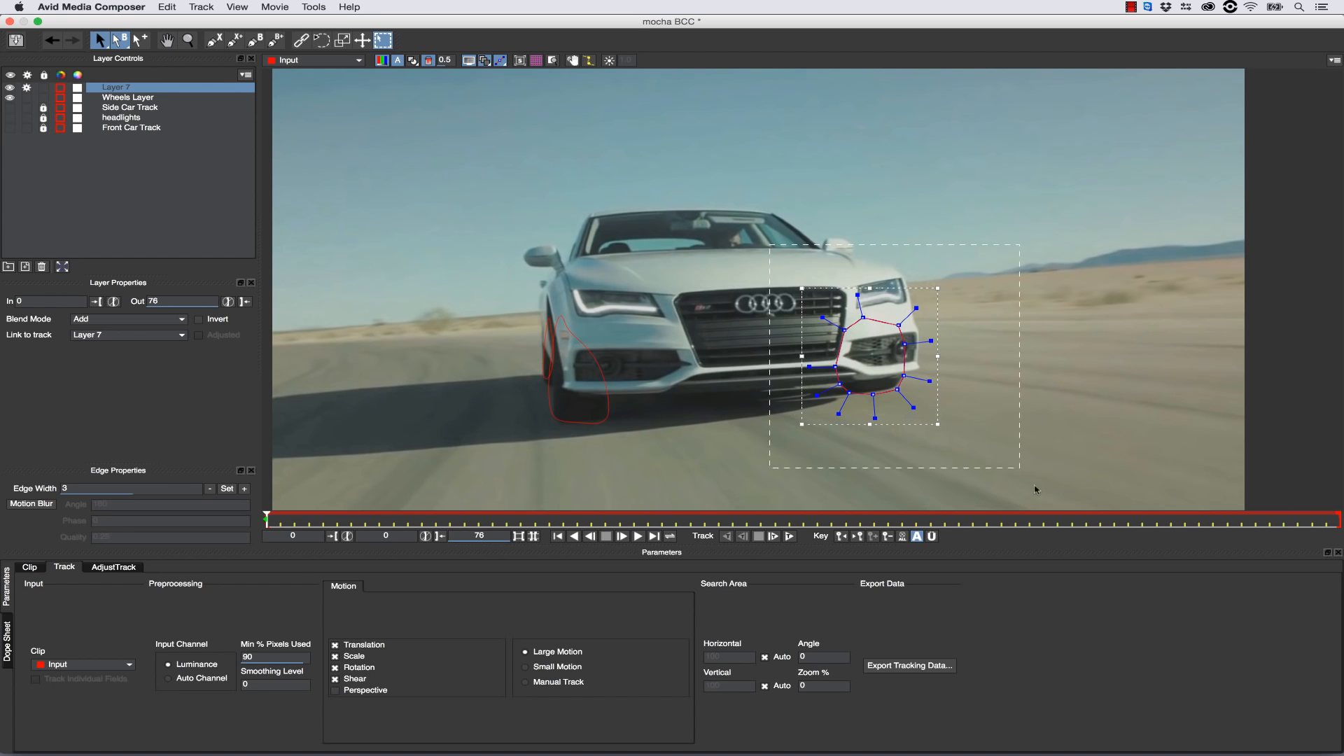
{"action": "left_click_drag", "start_coordinate": [913, 310], "coordinate": [902, 319]}
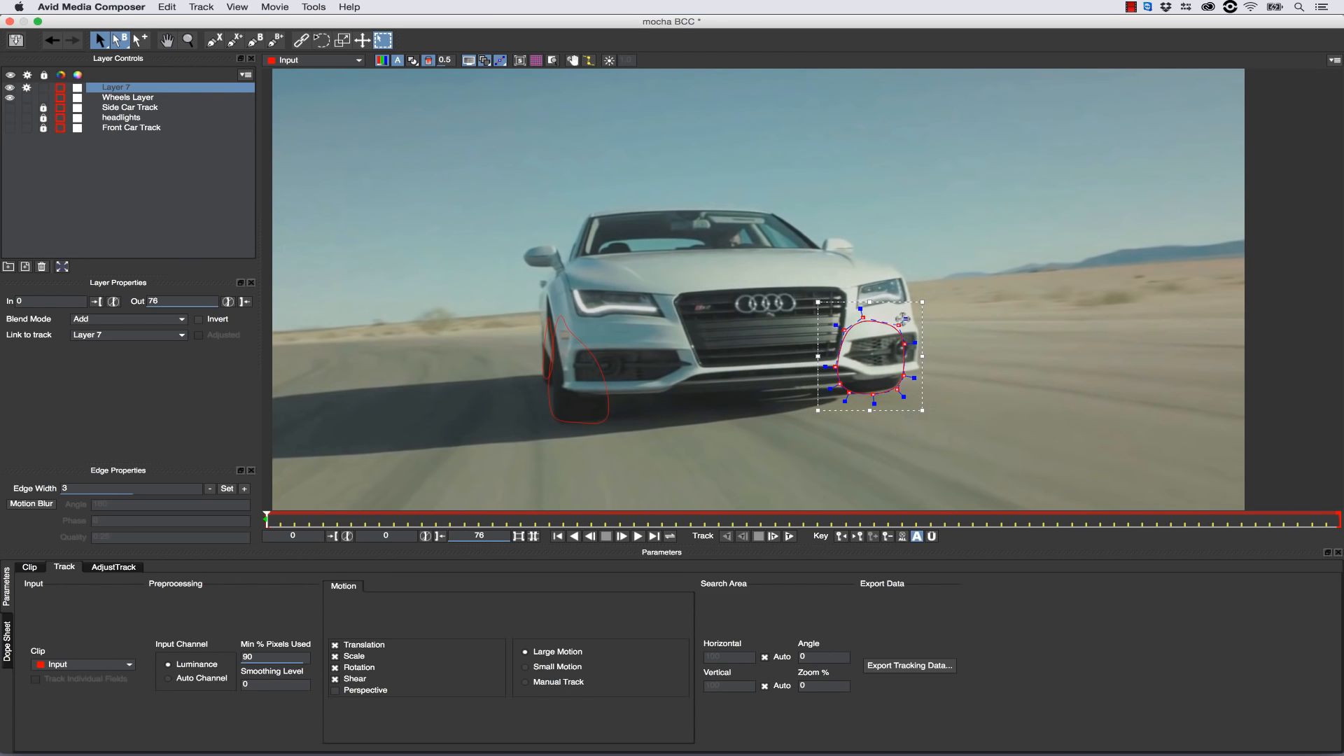
Track Layer 7 forward and set its out point to frame 39.
{"action": "left_click", "coordinate": [788, 537]}
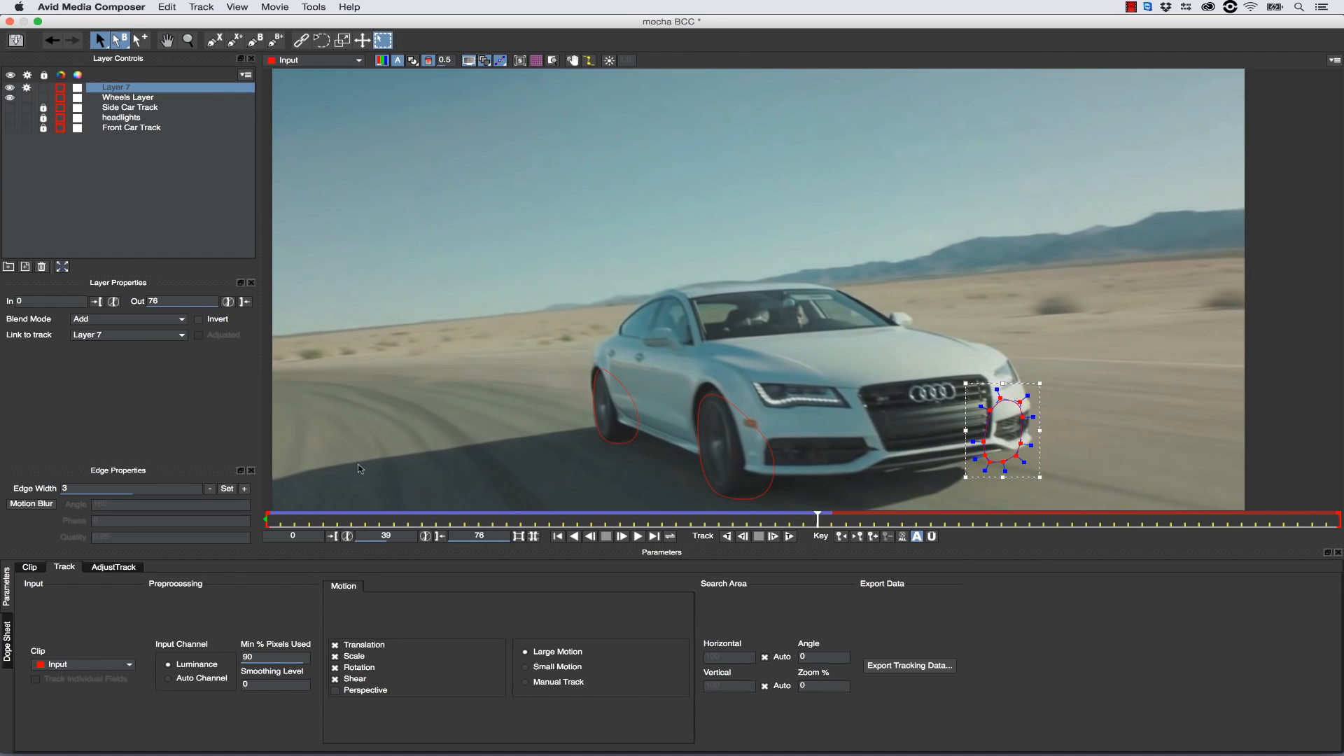
{"action": "left_click", "coordinate": [244, 302]}
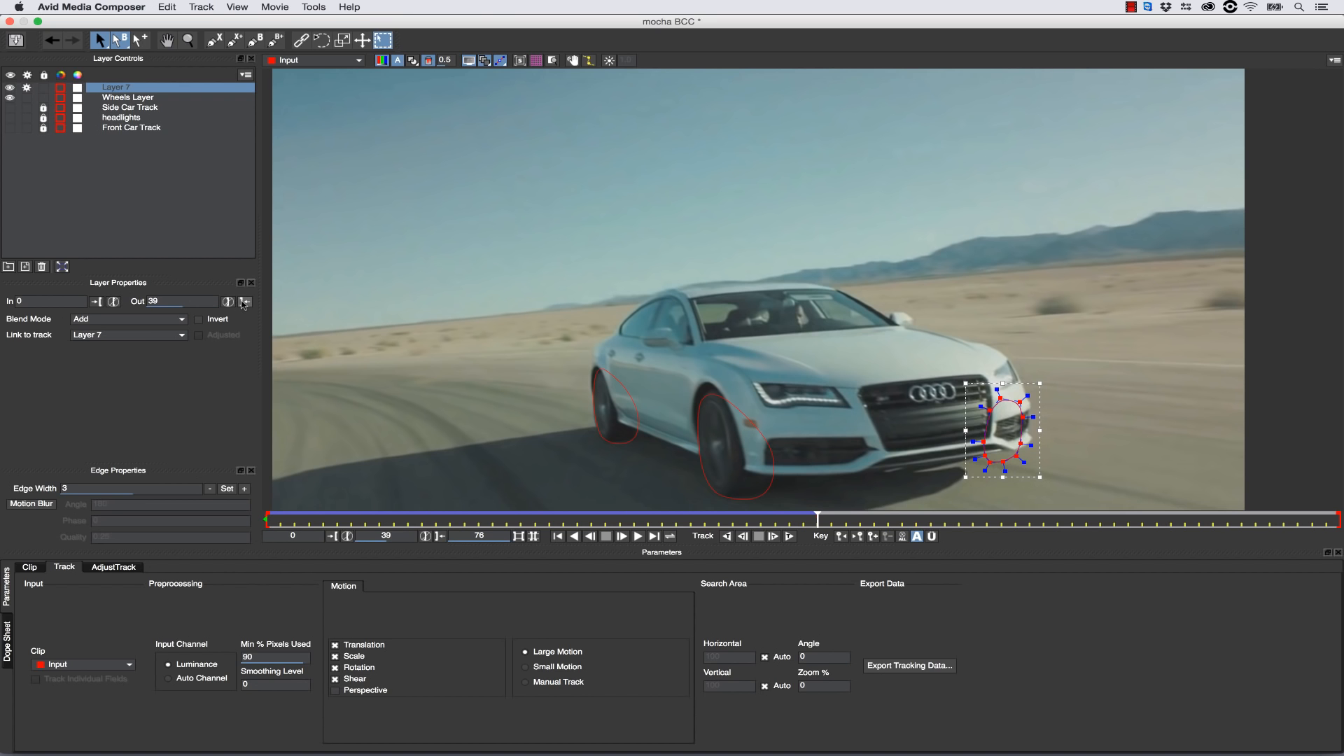
Keyframe the far-side wheel spline between frames 20 and 28 so it follows the wheel.
{"action": "left_click_drag", "start_coordinate": [817, 518], "coordinate": [280, 449]}
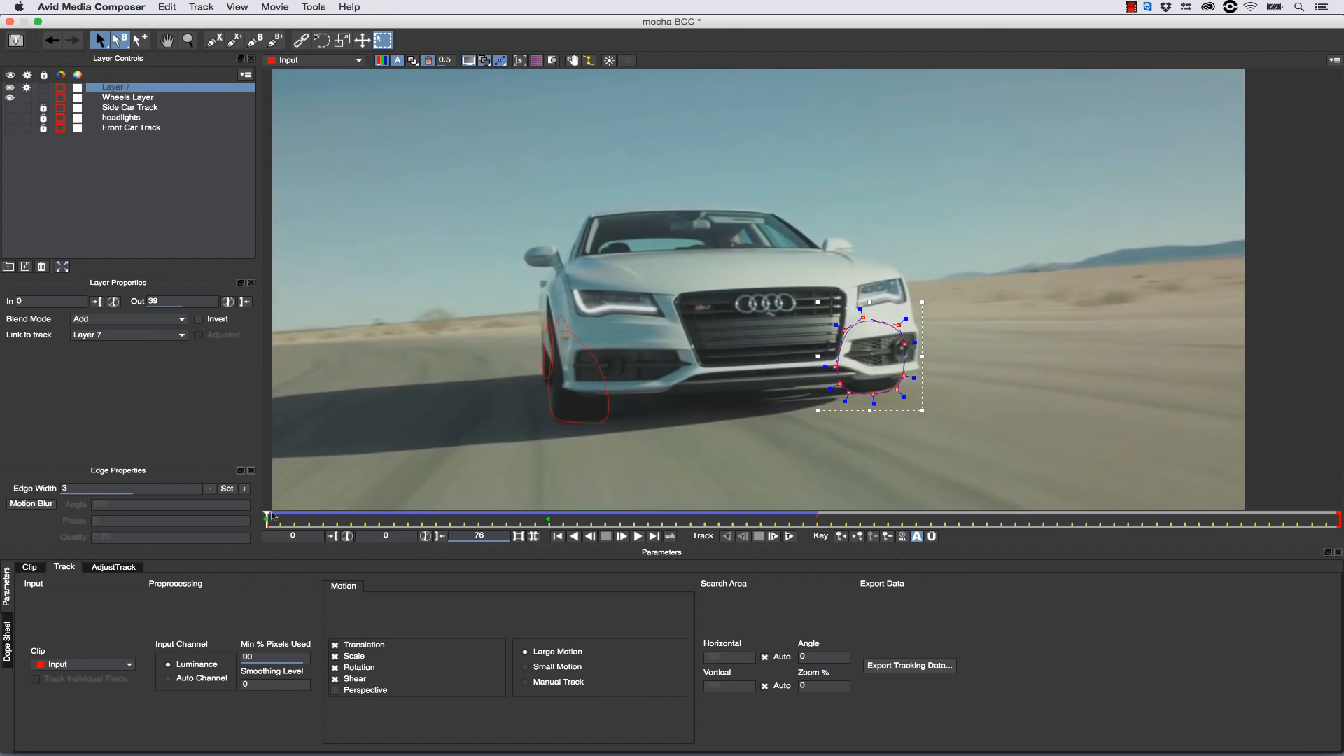
{"action": "left_click_drag", "start_coordinate": [985, 411], "coordinate": [977, 405]}
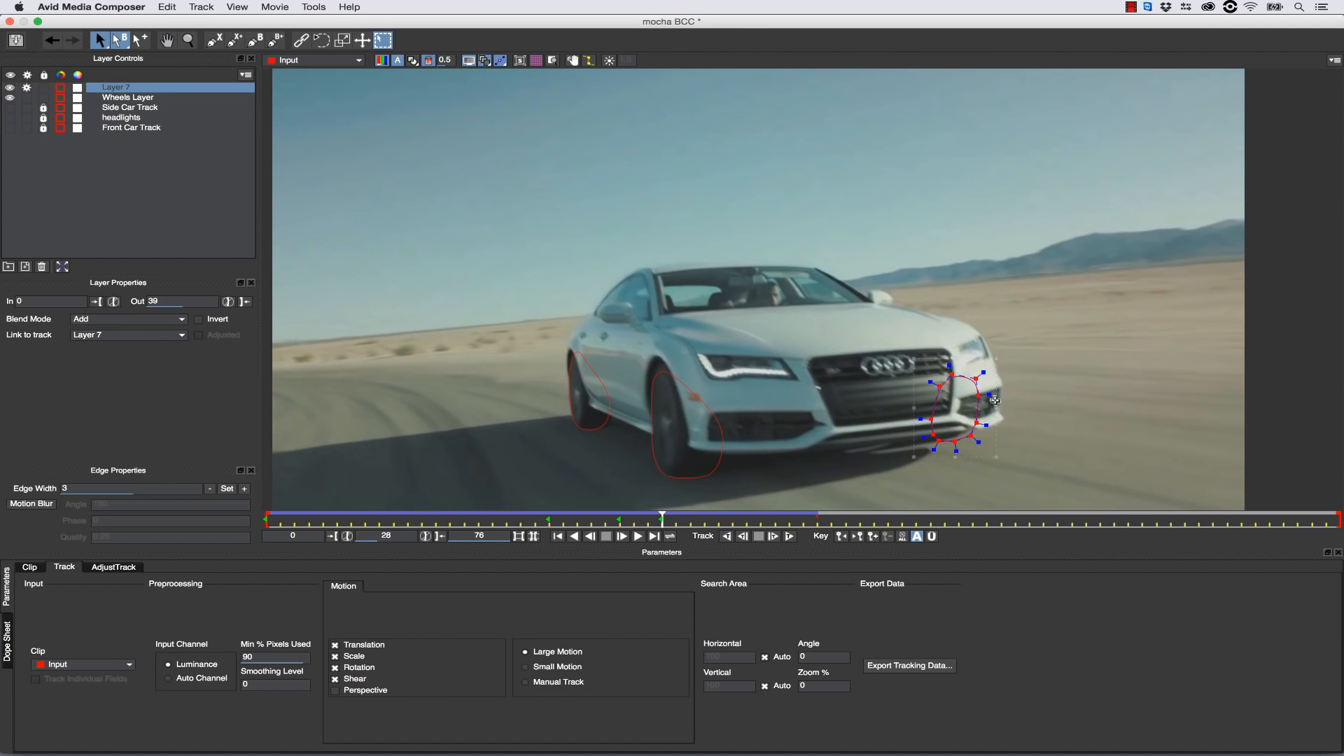
{"action": "left_click_drag", "start_coordinate": [663, 519], "coordinate": [775, 507]}
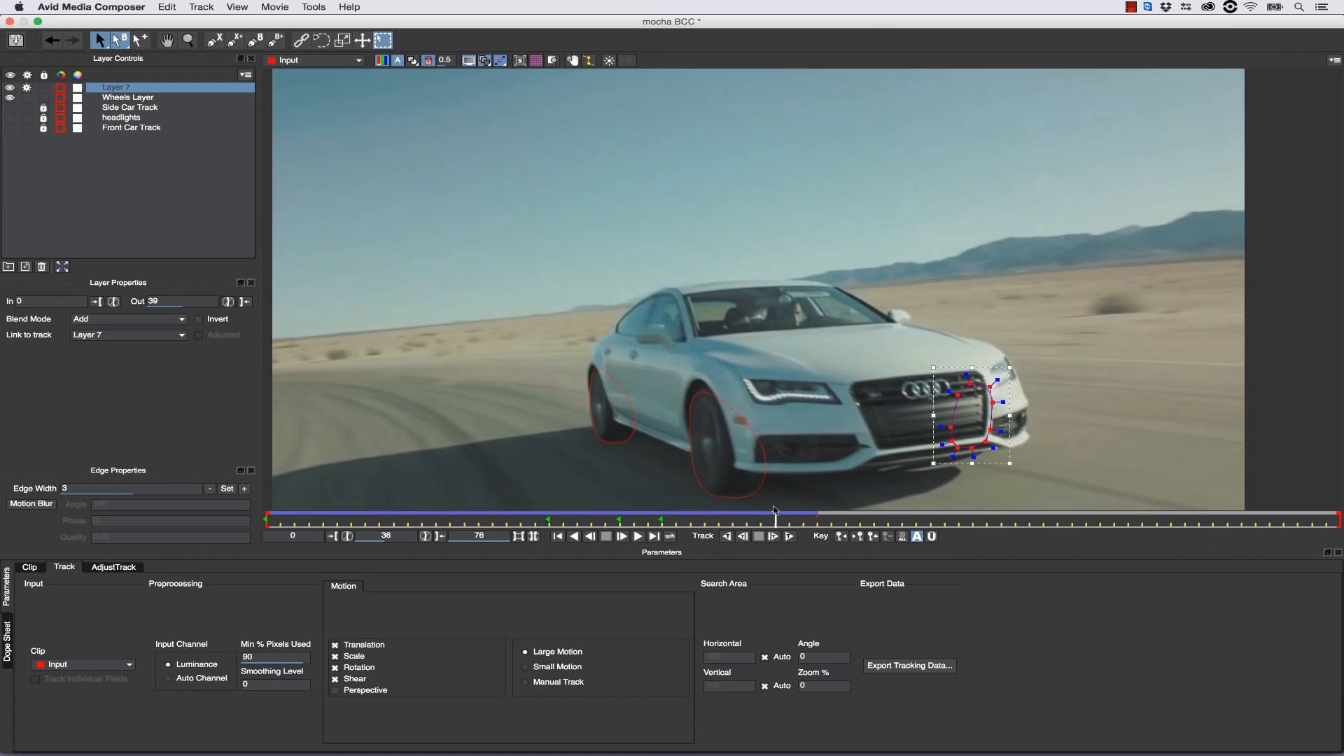
Rename Layer 7 as back wheel with its tracking turned off, and lock both it and Wheels Layer.
{"action": "left_click", "coordinate": [26, 88]}
{"action": "double_click", "coordinate": [117, 87]}
{"action": "type", "text": "back wheel"}
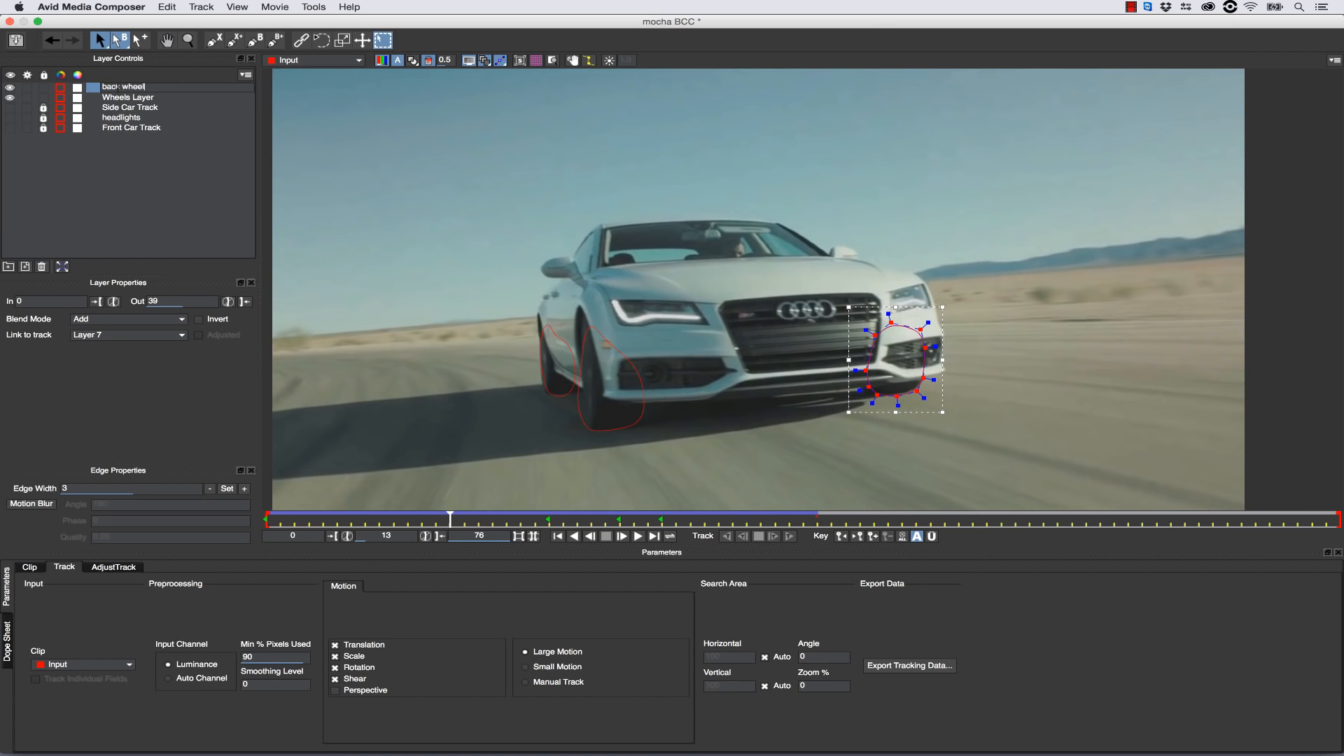
{"action": "left_click", "coordinate": [44, 87]}
{"action": "left_click", "coordinate": [44, 97]}
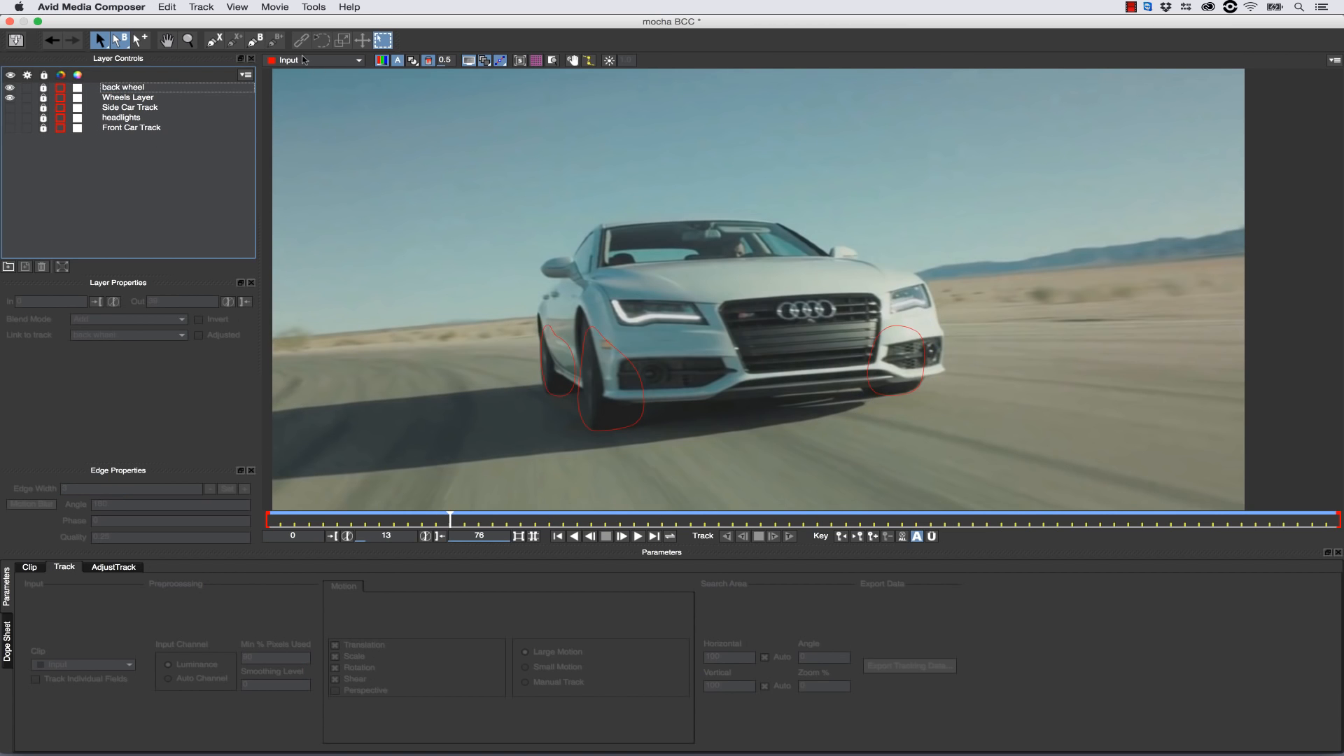
At frame 13, try outlining the whole car with a new X-spline, from the rear wheel along the underside to the far headlight.
{"action": "left_click", "coordinate": [214, 41]}
{"action": "left_click", "coordinate": [547, 394]}
{"action": "left_click", "coordinate": [572, 396]}
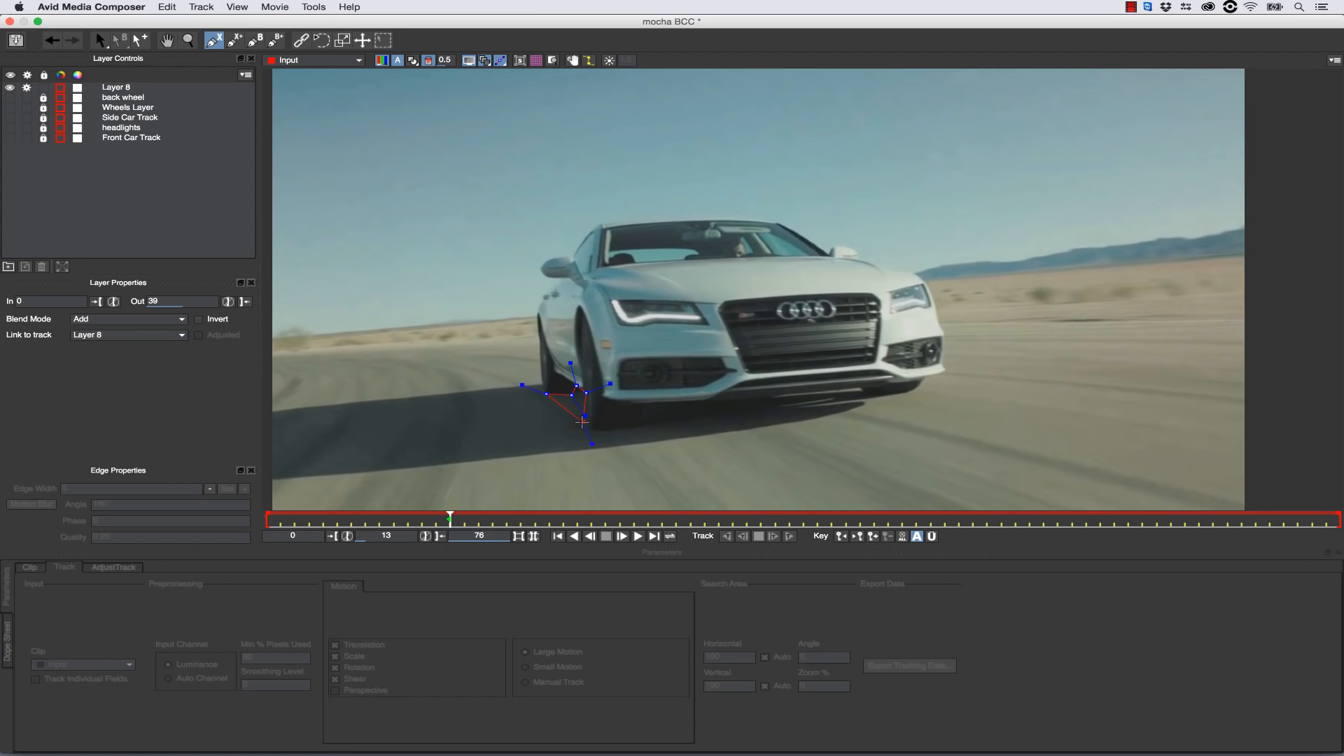
{"action": "left_click", "coordinate": [875, 400]}
{"action": "left_click", "coordinate": [908, 397]}
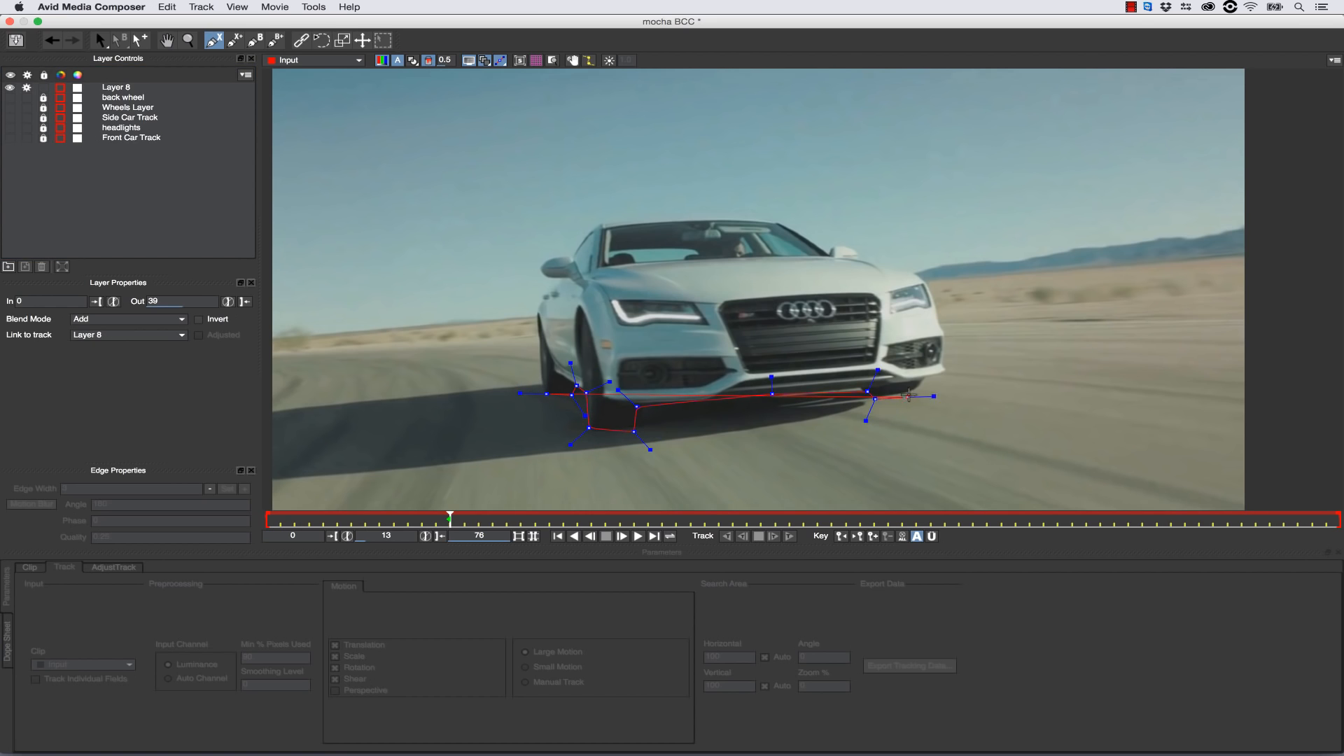
{"action": "left_click", "coordinate": [923, 376]}
{"action": "left_click", "coordinate": [943, 371]}
{"action": "left_click", "coordinate": [943, 361]}
{"action": "left_click", "coordinate": [945, 330]}
{"action": "left_click", "coordinate": [941, 322]}
{"action": "left_click", "coordinate": [921, 273]}
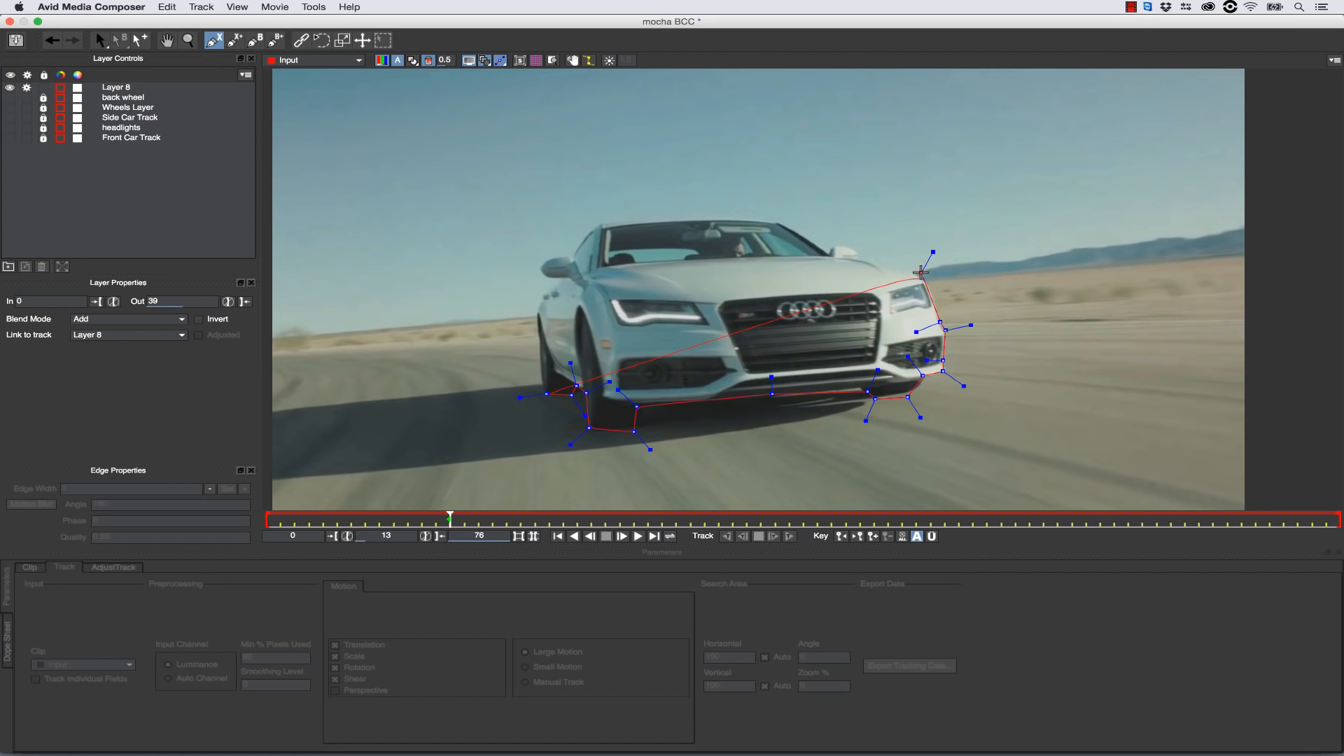
Close the whole-car outline along the hood, roof, side mirrors and side, and round its curves.
{"action": "left_click", "coordinate": [861, 258]}
{"action": "left_click", "coordinate": [835, 249]}
{"action": "left_click", "coordinate": [813, 242]}
{"action": "left_click", "coordinate": [788, 225]}
{"action": "left_click", "coordinate": [755, 218]}
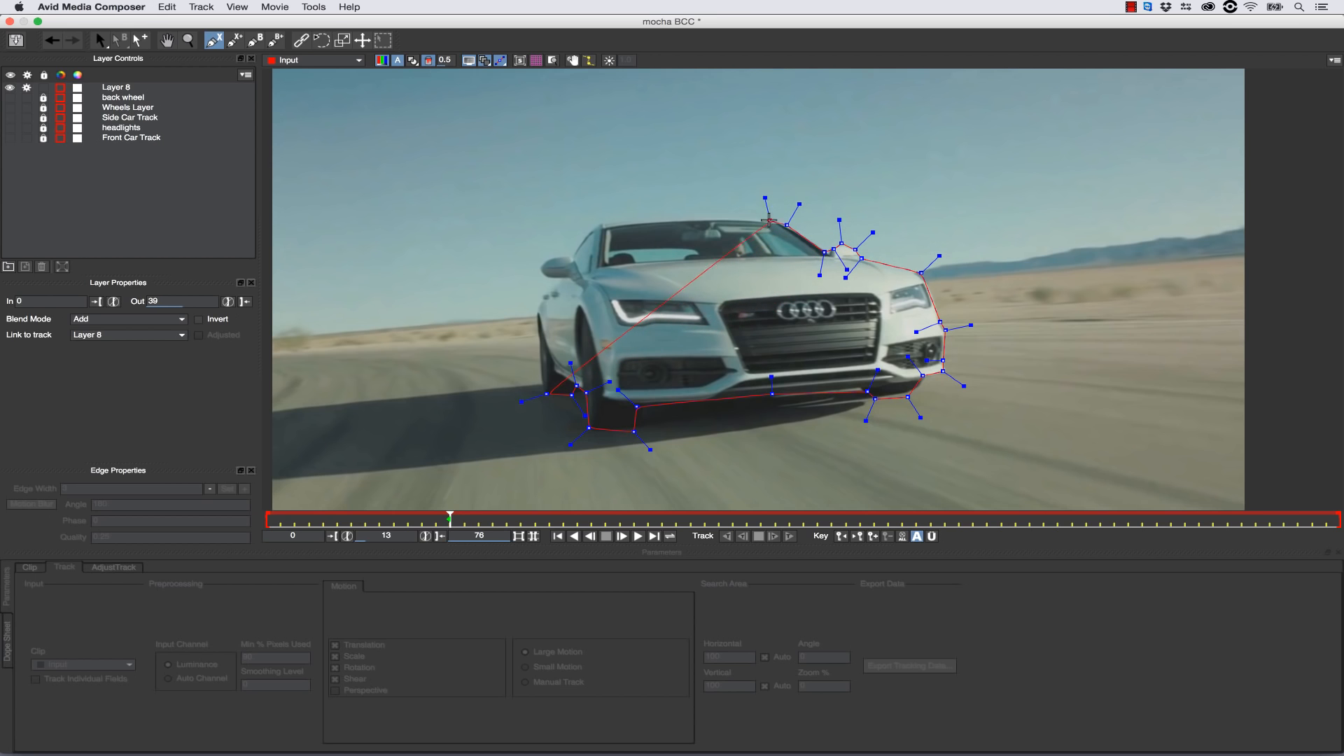
{"action": "left_click", "coordinate": [598, 221]}
{"action": "left_click", "coordinate": [572, 250]}
{"action": "left_click", "coordinate": [543, 259]}
{"action": "left_click", "coordinate": [538, 275]}
{"action": "left_click", "coordinate": [563, 279]}
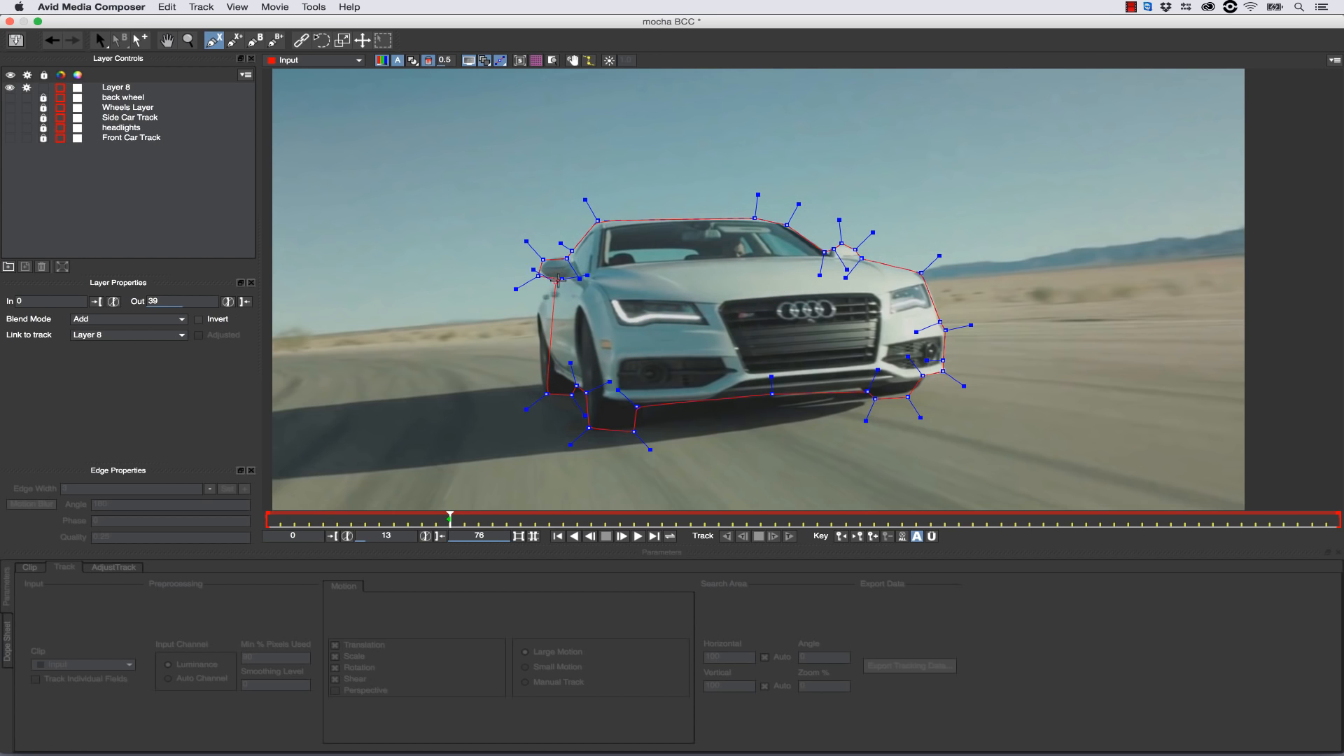
{"action": "left_click", "coordinate": [547, 291]}
{"action": "right_click", "coordinate": [541, 362]}
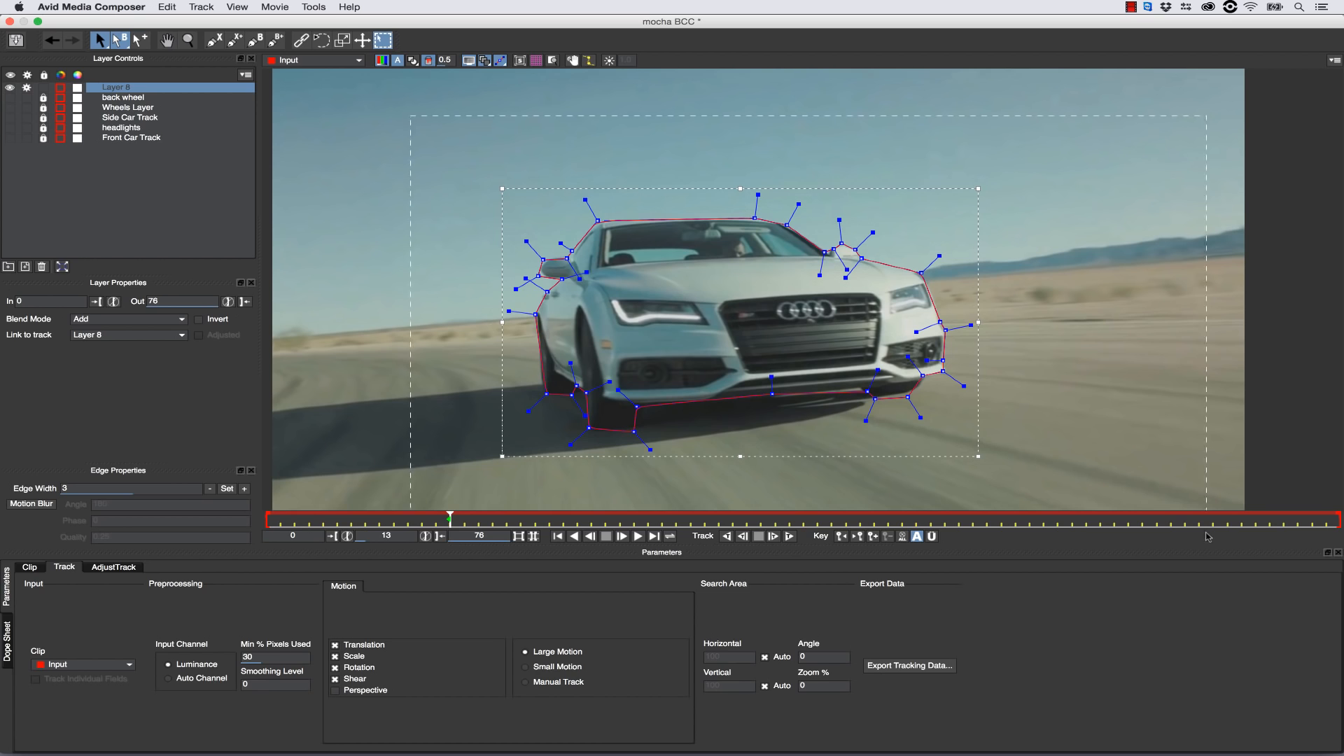
{"action": "left_click_drag", "start_coordinate": [943, 257], "coordinate": [935, 261]}
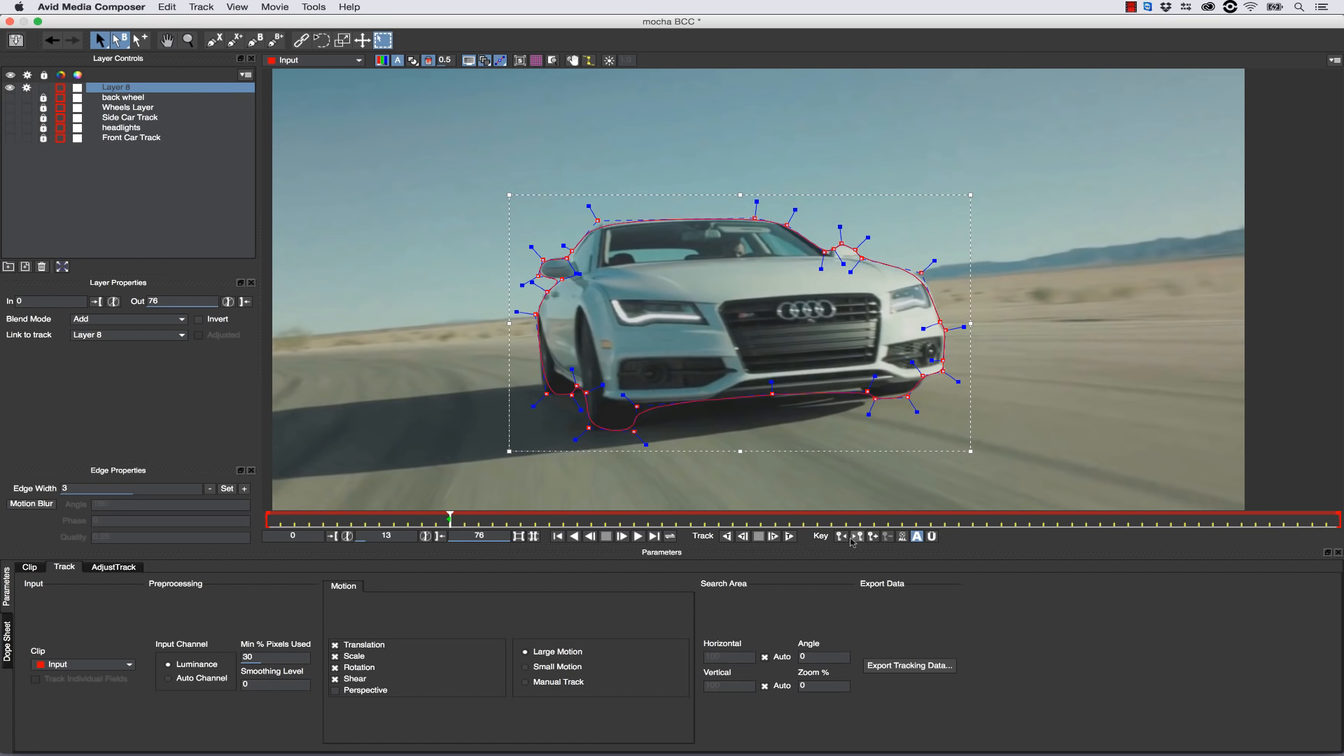
Try tracking the whole-car outline forward and backward from frame 13, and delete its layer.
{"action": "left_click", "coordinate": [792, 535]}
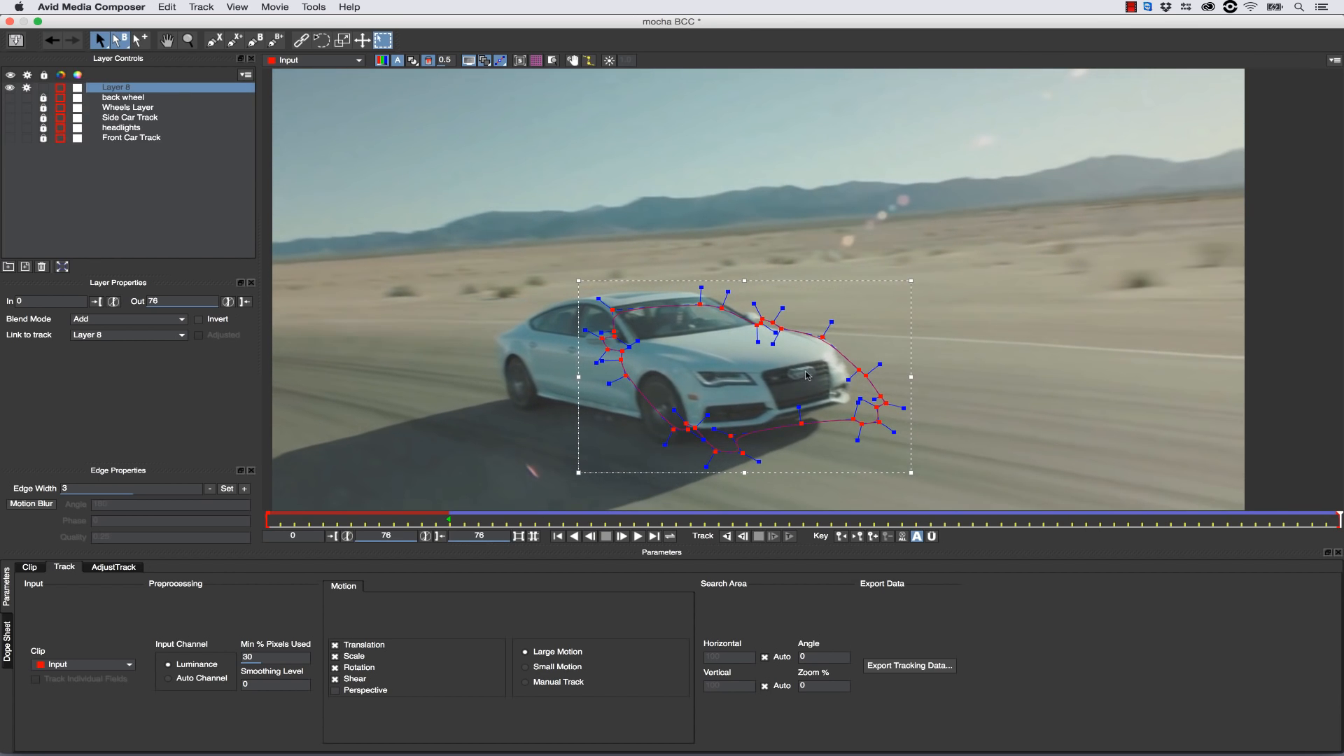
{"action": "left_click_drag", "start_coordinate": [1337, 518], "coordinate": [452, 512]}
{"action": "left_click", "coordinate": [726, 536]}
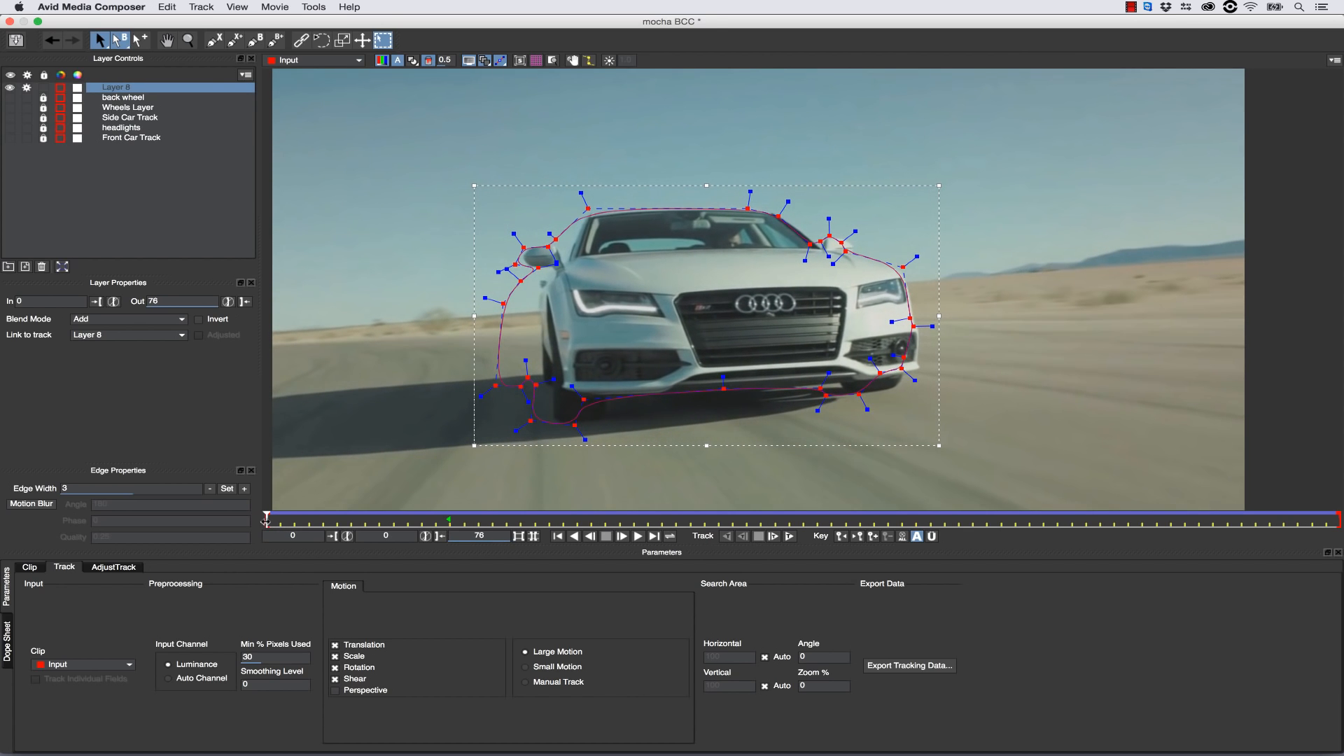
{"action": "left_click_drag", "start_coordinate": [266, 521], "coordinate": [355, 424]}
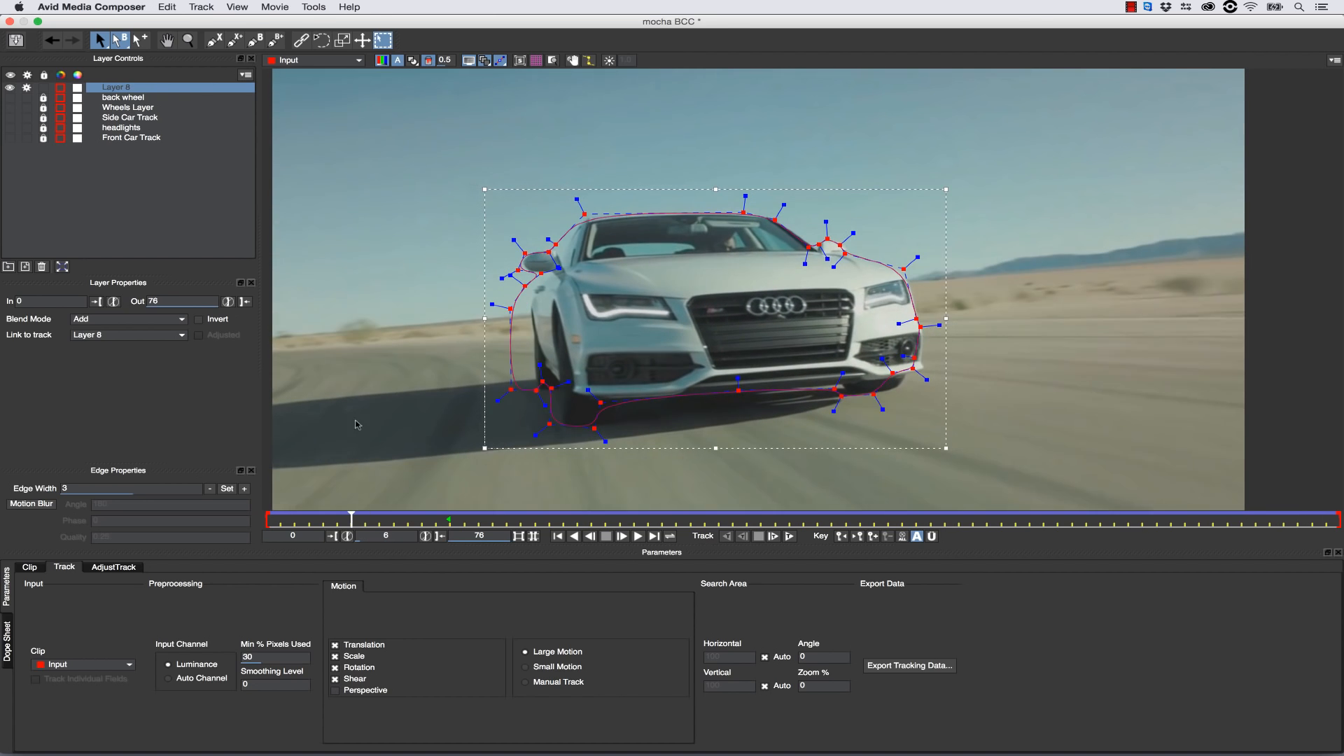
{"action": "key", "text": "BackSpace"}
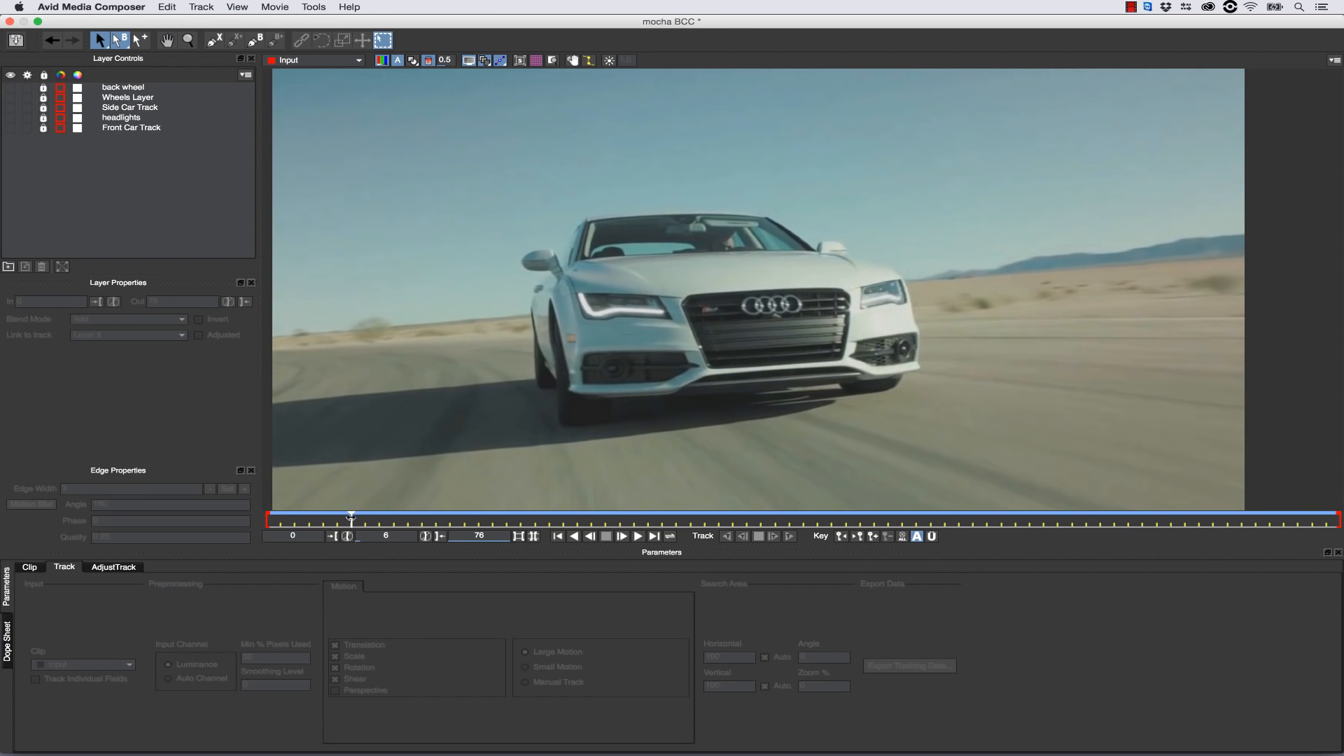
At frame 36, draw a new X-spline around the car's front end, enclosing the headlights, grille and bumper.
{"action": "left_click_drag", "start_coordinate": [350, 518], "coordinate": [767, 499]}
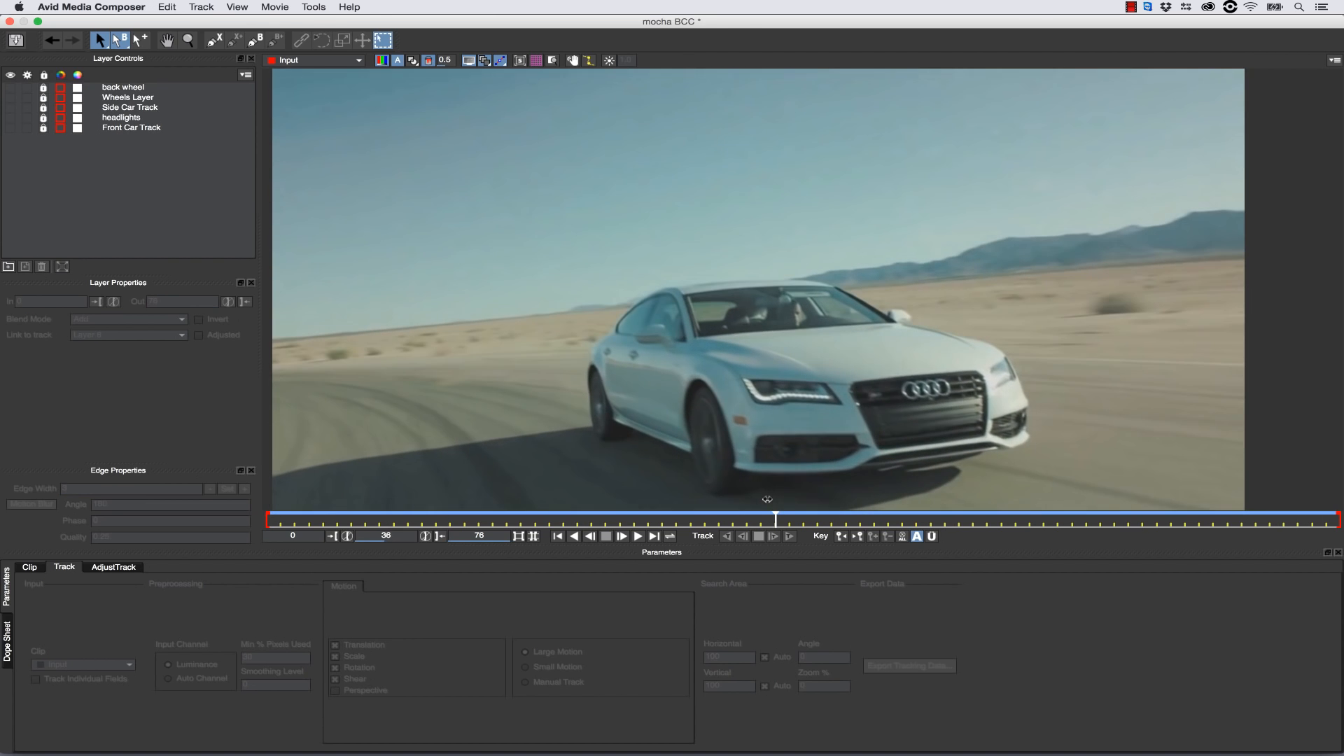
{"action": "left_click", "coordinate": [214, 41]}
{"action": "left_click", "coordinate": [715, 369]}
{"action": "left_click", "coordinate": [829, 382]}
{"action": "left_click", "coordinate": [879, 381]}
{"action": "left_click", "coordinate": [974, 369]}
{"action": "left_click", "coordinate": [990, 358]}
{"action": "left_click", "coordinate": [978, 341]}
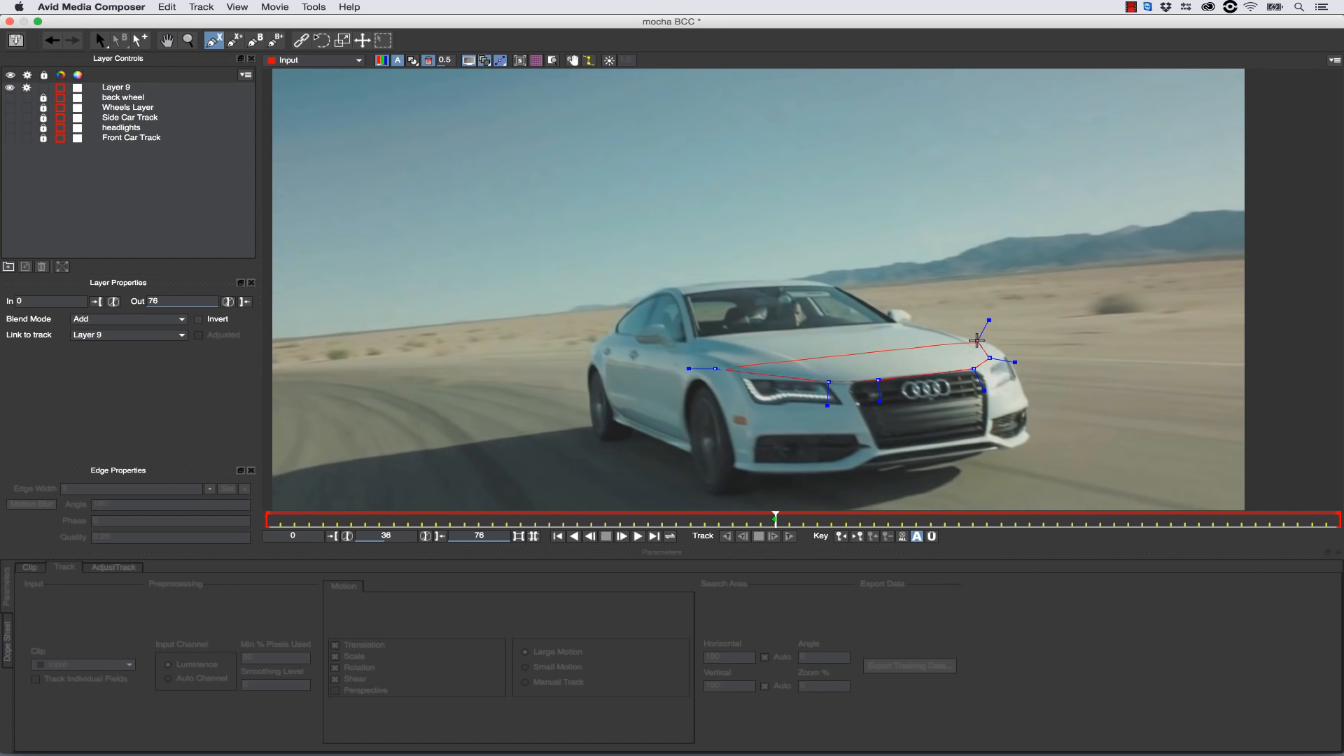
{"action": "left_click", "coordinate": [980, 340]}
{"action": "left_click", "coordinate": [1003, 349]}
{"action": "left_click", "coordinate": [1013, 362]}
{"action": "left_click", "coordinate": [1027, 398]}
{"action": "left_click", "coordinate": [1031, 404]}
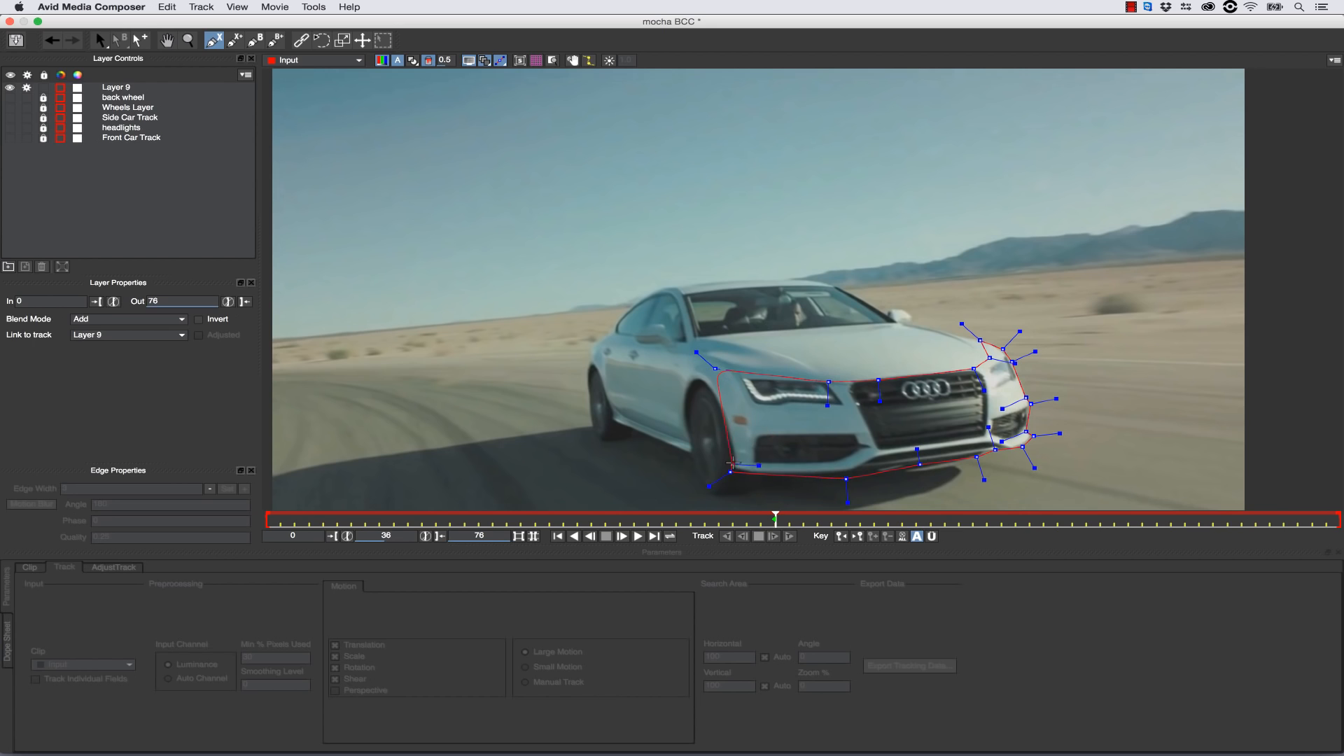
{"action": "left_click", "coordinate": [715, 445]}
{"action": "right_click", "coordinate": [707, 403]}
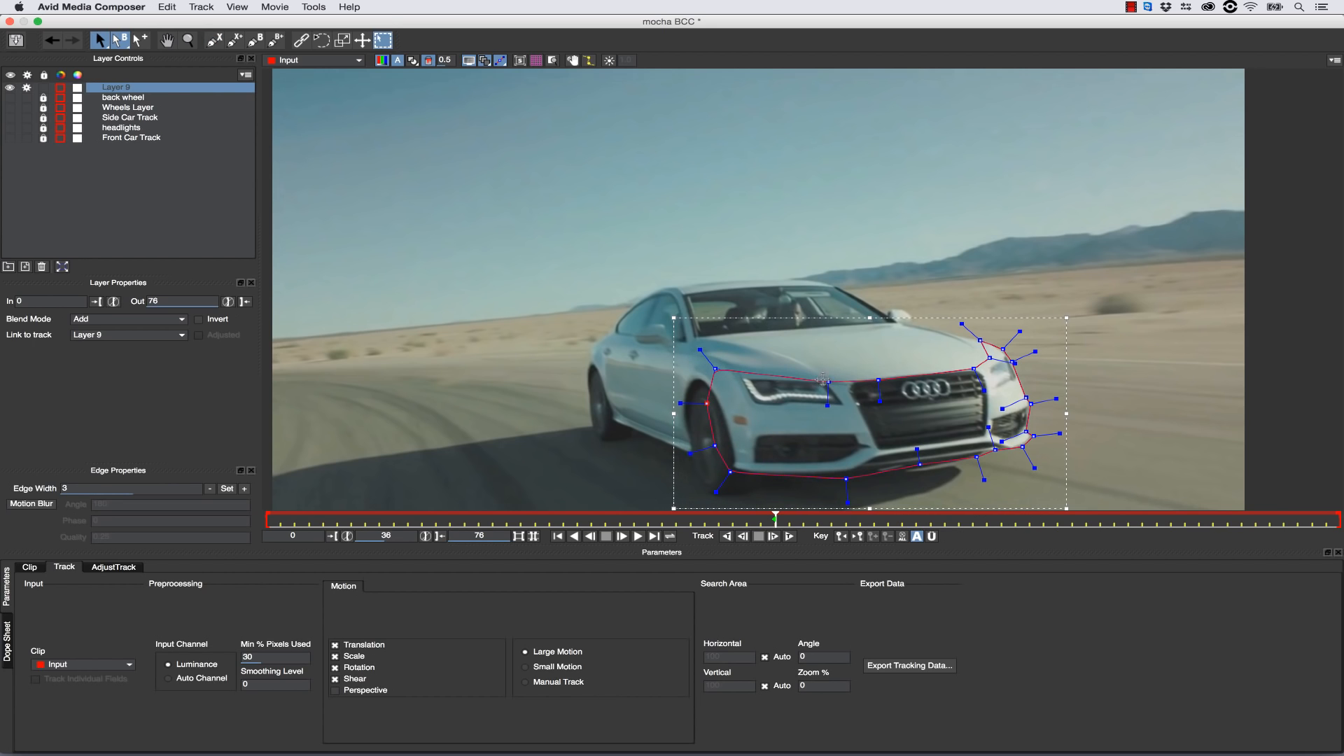
Raise the upper edge of the front-end spline onto the hood and round its curves.
{"action": "left_click_drag", "start_coordinate": [829, 383], "coordinate": [831, 361]}
{"action": "left_click_drag", "start_coordinate": [879, 380], "coordinate": [878, 356]}
{"action": "left_click_drag", "start_coordinate": [973, 369], "coordinate": [1010, 336]}
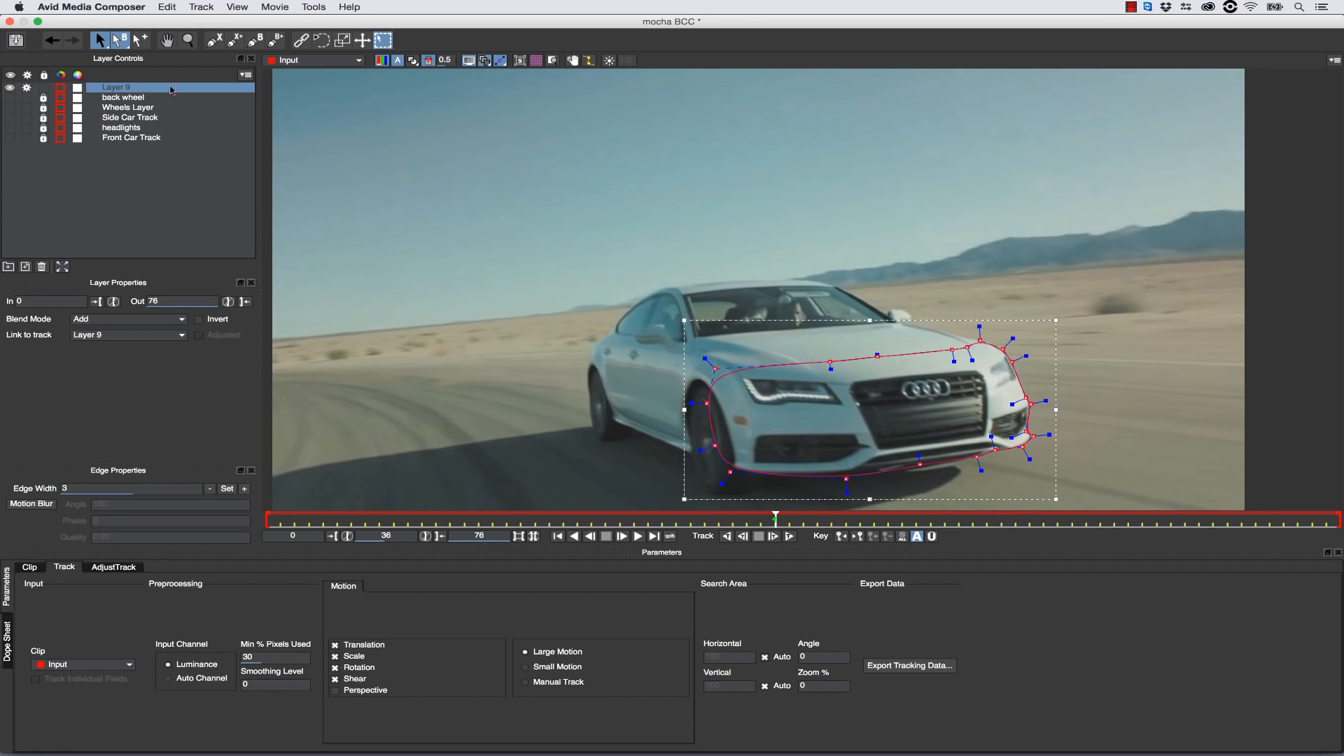
Rename Layer 9 as front roto and link it to the Front Car Track track.
{"action": "double_click", "coordinate": [118, 87]}
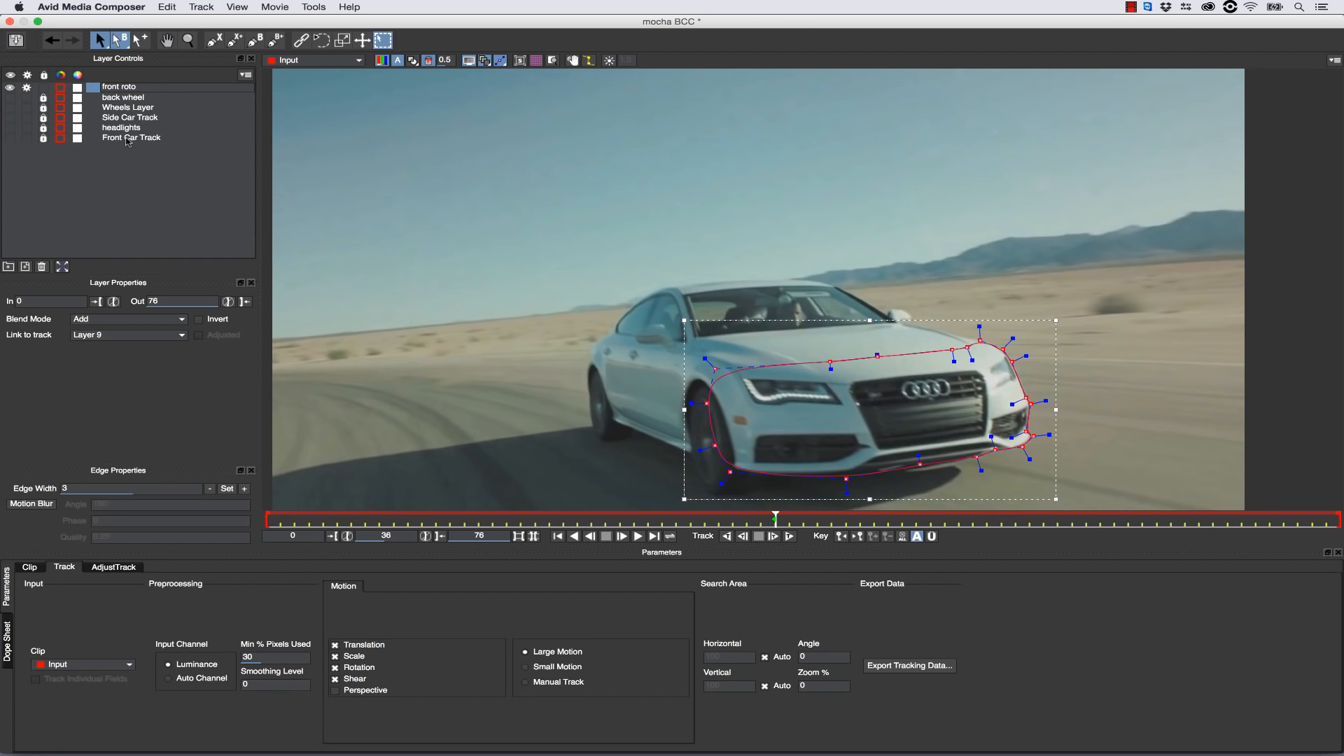
{"action": "left_click", "coordinate": [105, 335]}
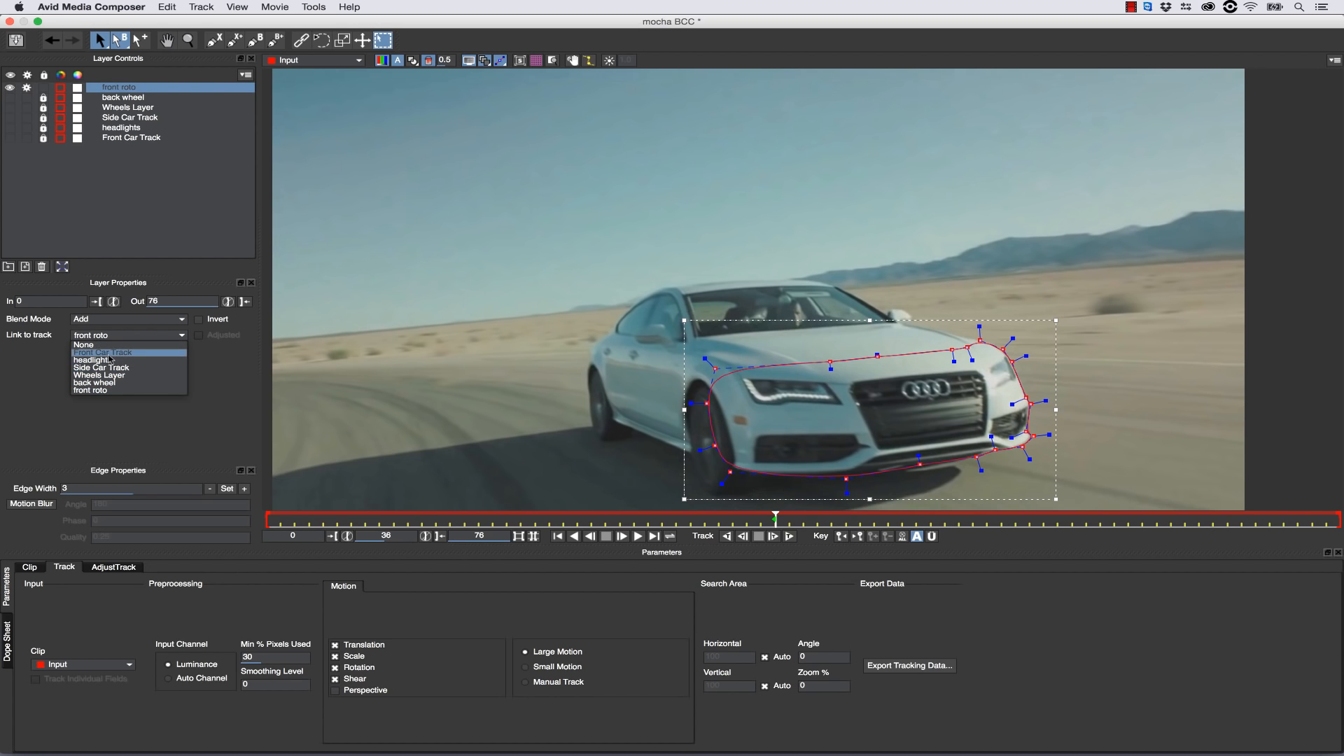
{"action": "left_click", "coordinate": [112, 358]}
Adjust the front roto spline at frames 76 and 0 to fit the car's front end.
{"action": "left_click_drag", "start_coordinate": [774, 518], "coordinate": [1340, 518]}
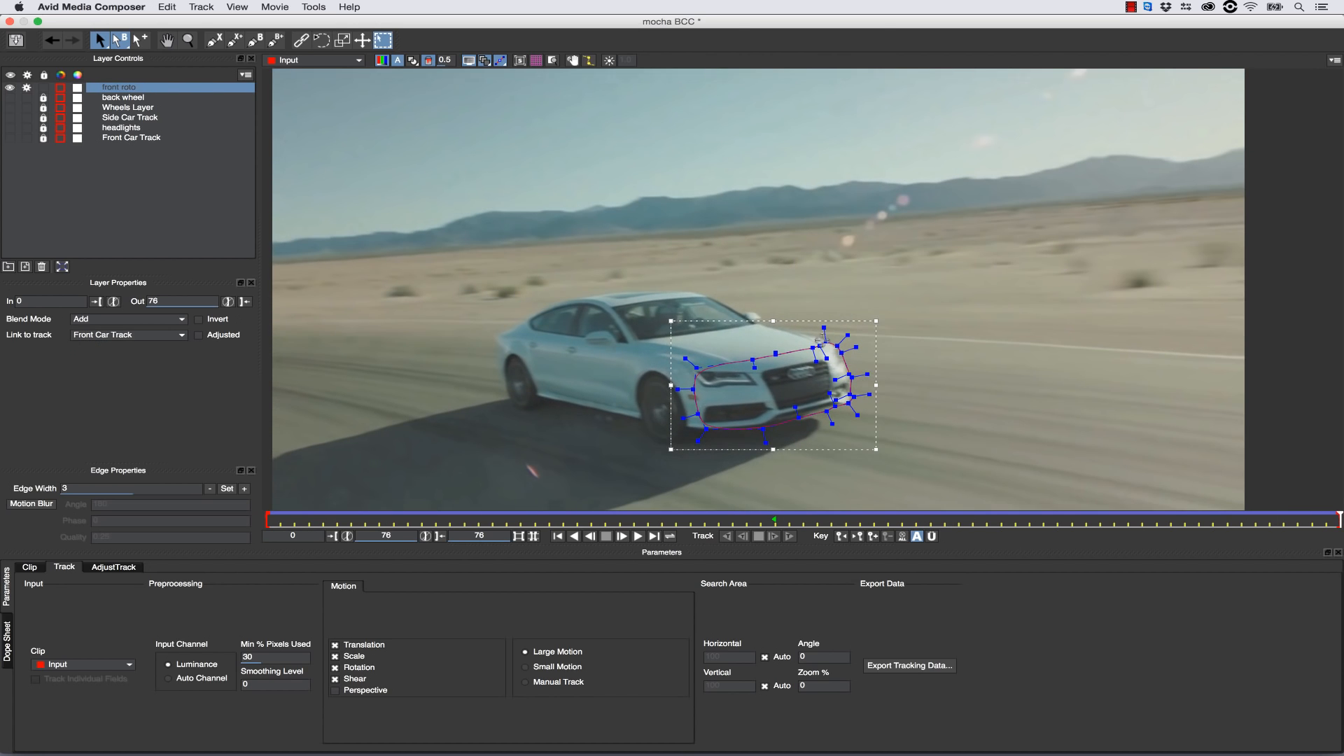
{"action": "left_click_drag", "start_coordinate": [649, 353], "coordinate": [693, 450]}
{"action": "left_click_drag", "start_coordinate": [693, 450], "coordinate": [710, 452]}
{"action": "left_click_drag", "start_coordinate": [472, 235], "coordinate": [937, 422]}
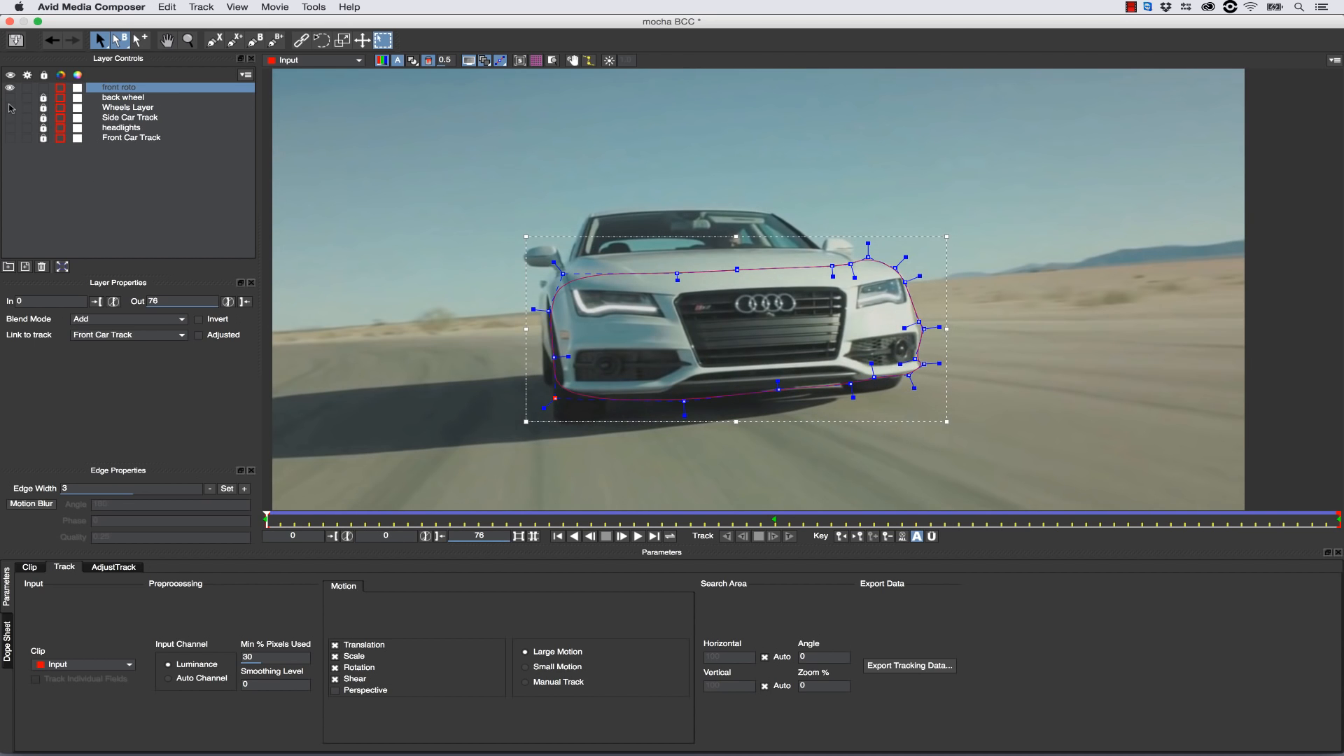
Show the Wheels Layer and back wheel splines, and draw an X-spline around the car's left side mirror at frame 1.
{"action": "left_click", "coordinate": [10, 108]}
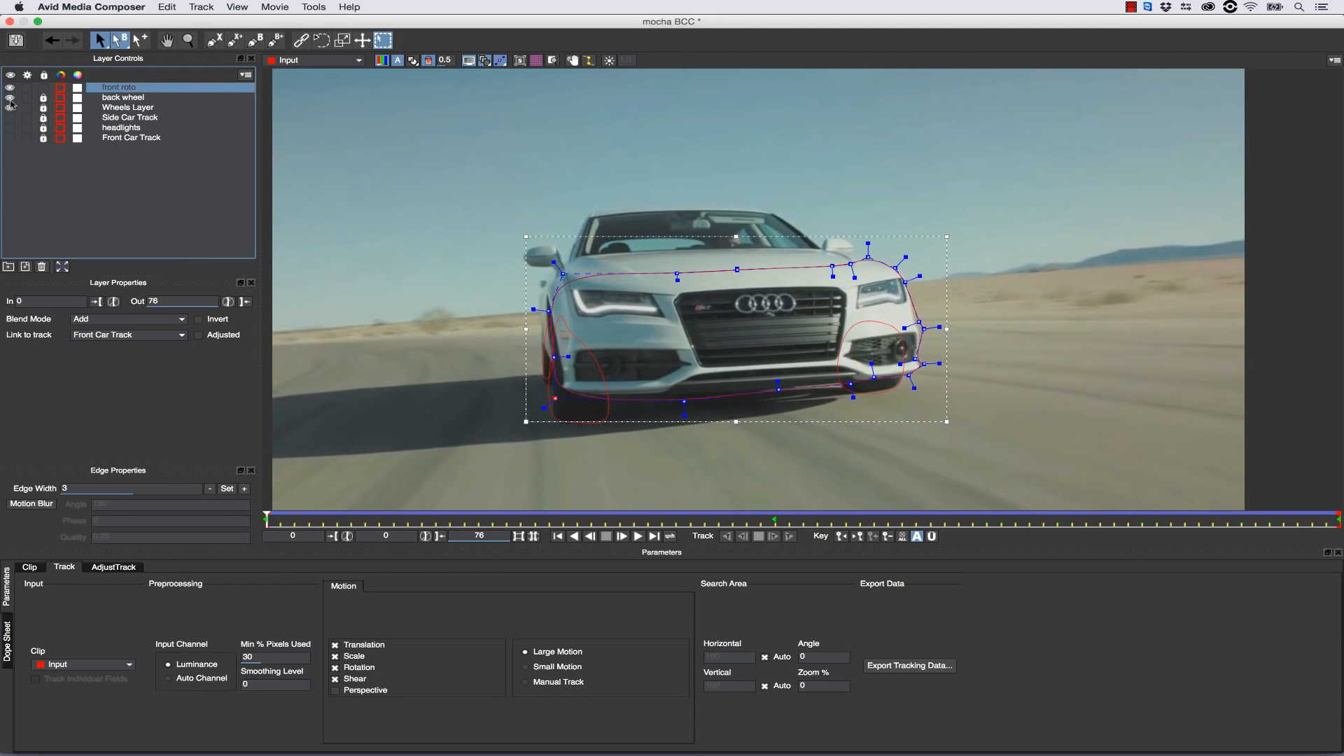
{"action": "left_click_drag", "start_coordinate": [280, 515], "coordinate": [226, 463]}
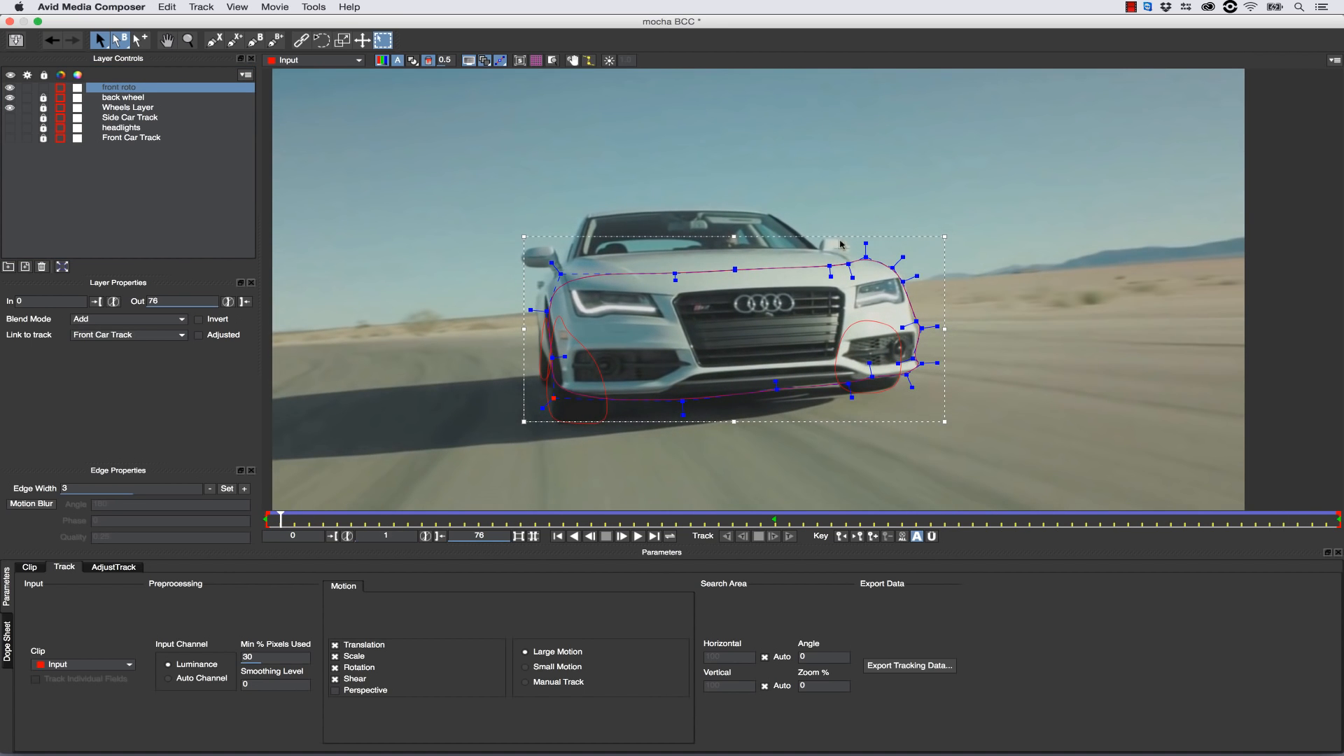
{"action": "left_click", "coordinate": [214, 40]}
{"action": "left_click", "coordinate": [564, 270]}
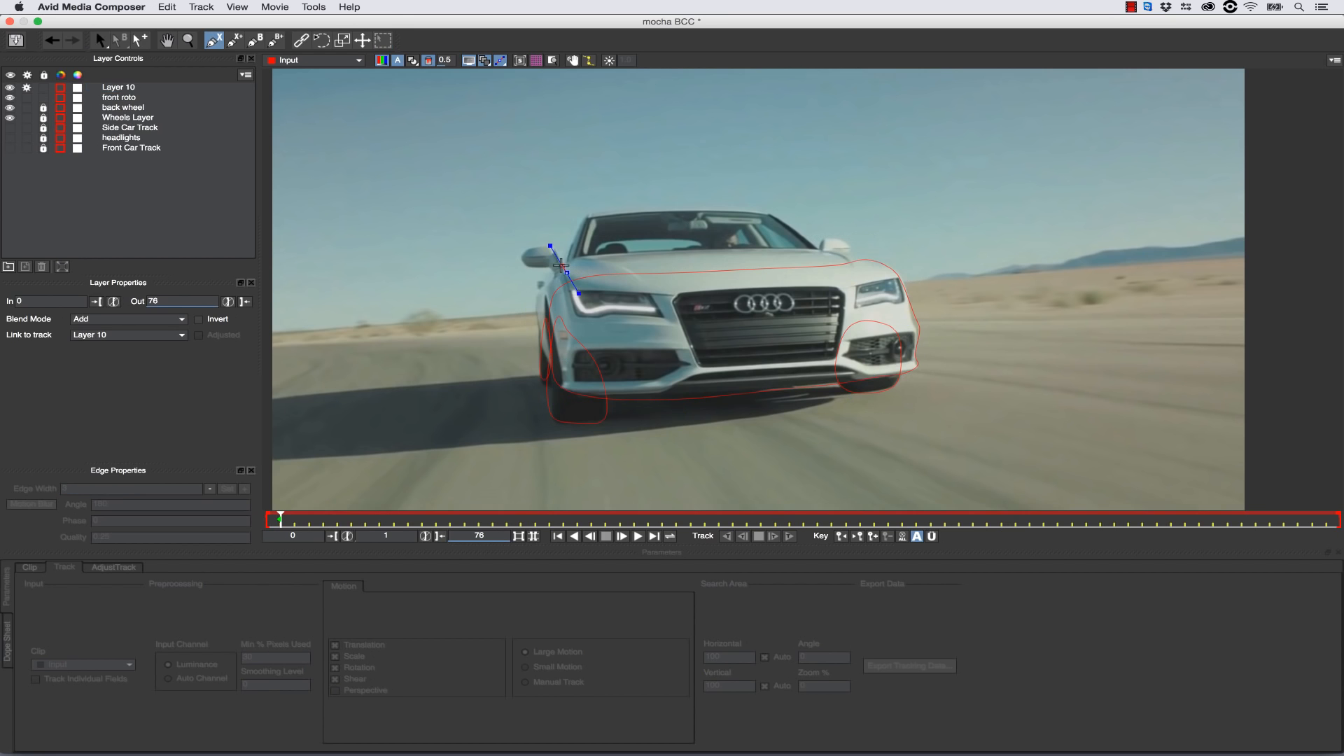
{"action": "left_click", "coordinate": [544, 246]}
{"action": "left_click", "coordinate": [527, 248]}
{"action": "left_click", "coordinate": [521, 258]}
{"action": "left_click", "coordinate": [526, 266]}
{"action": "left_click", "coordinate": [542, 268]}
{"action": "left_click", "coordinate": [549, 268]}
{"action": "right_click", "coordinate": [558, 284]}
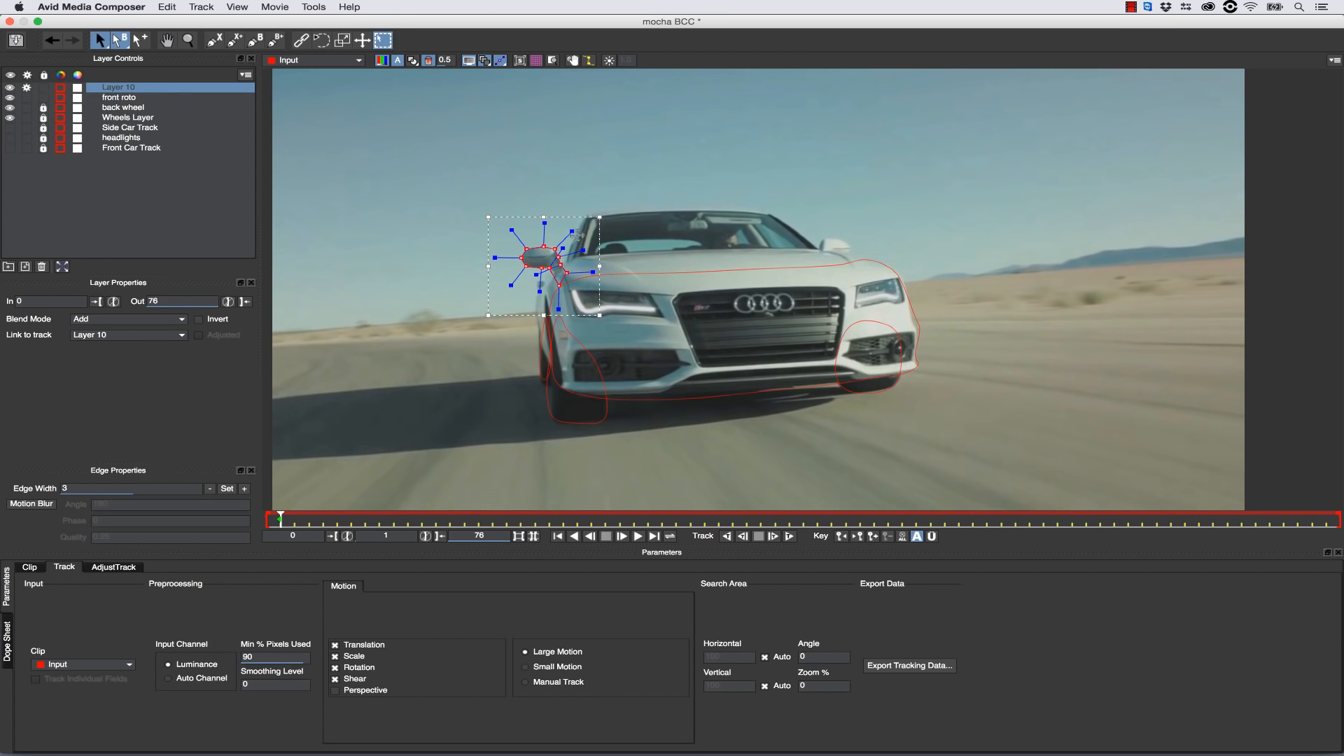
Draw an X-spline around the car's right side mirror and tighten its curves.
{"action": "left_click", "coordinate": [216, 41]}
{"action": "left_click", "coordinate": [816, 256]}
{"action": "left_click", "coordinate": [818, 242]}
{"action": "left_click", "coordinate": [829, 234]}
{"action": "left_click", "coordinate": [846, 240]}
{"action": "left_click", "coordinate": [851, 246]}
{"action": "left_click", "coordinate": [836, 253]}
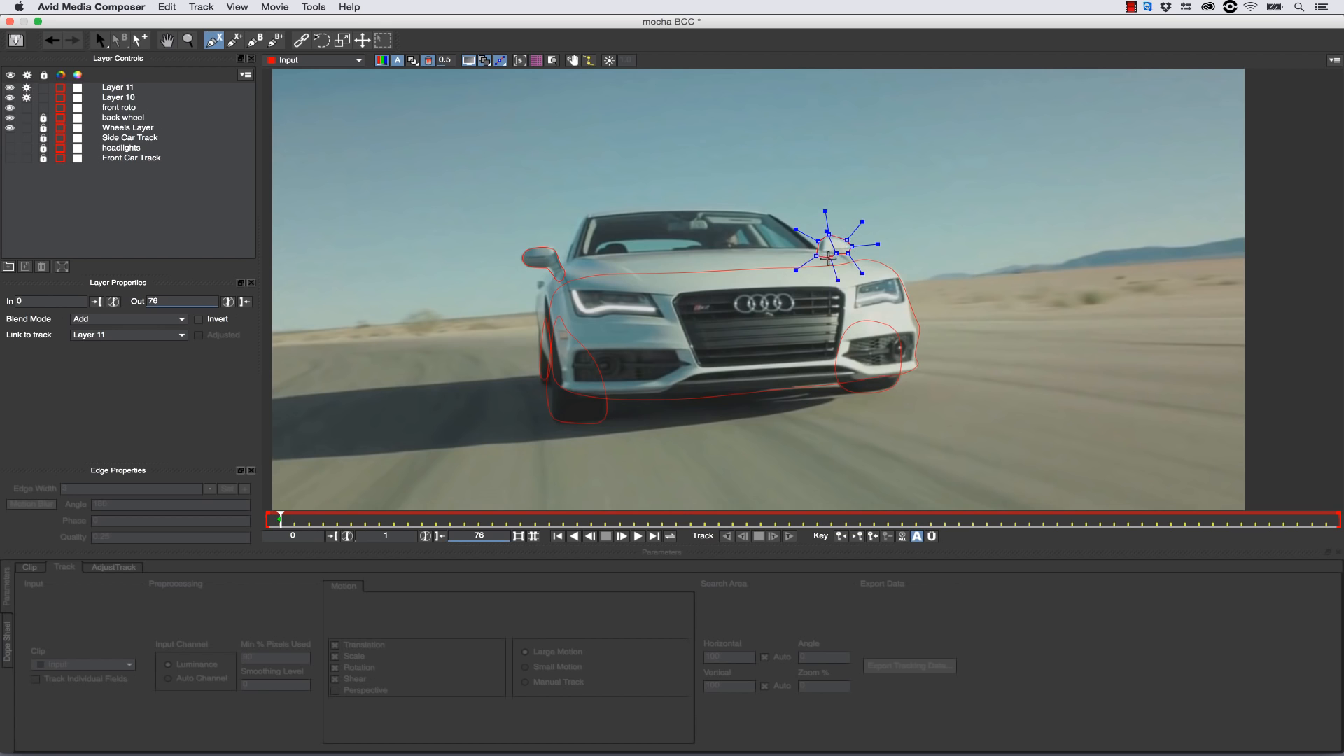
{"action": "right_click", "coordinate": [827, 259]}
{"action": "left_click_drag", "start_coordinate": [888, 261], "coordinate": [880, 256]}
Rename Layer 11 as right mirror and Layer 10 as left mirror.
{"action": "double_click", "coordinate": [118, 86]}
{"action": "type", "text": "right mirror"}
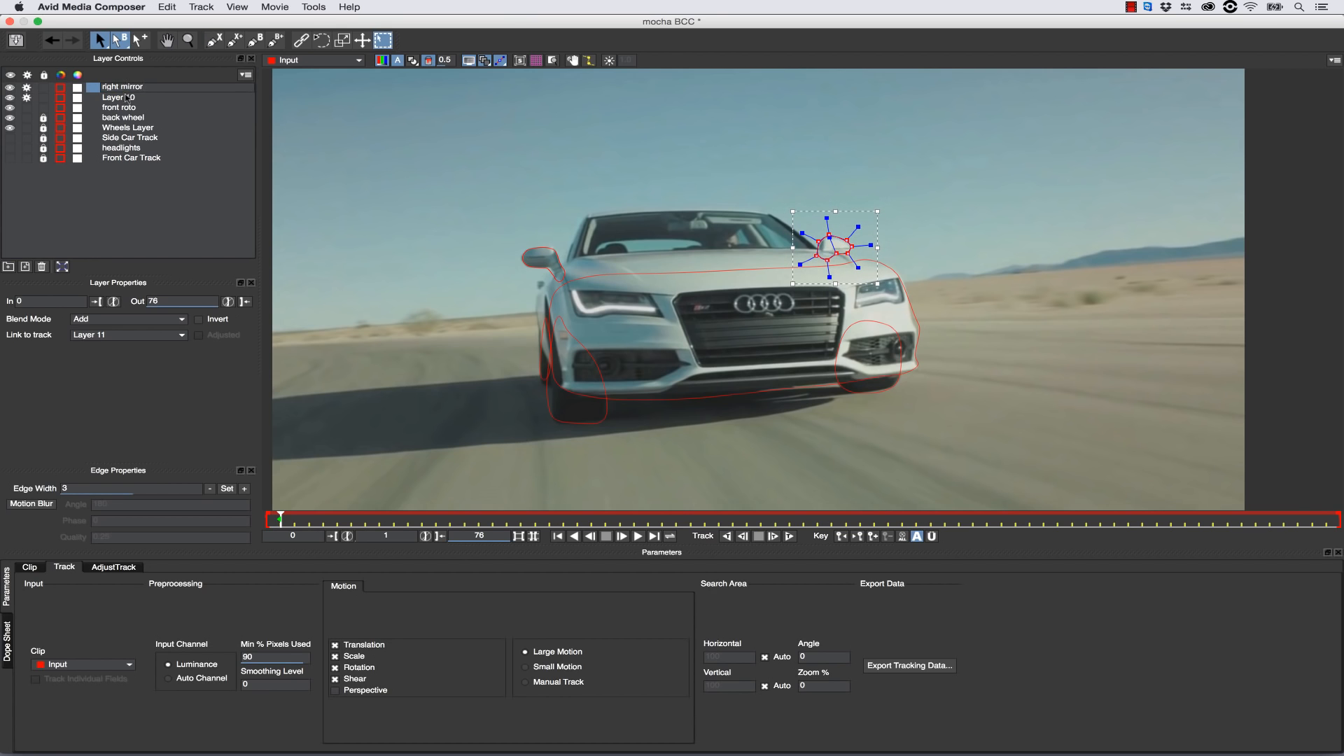
{"action": "double_click", "coordinate": [126, 97]}
{"action": "type", "text": "left mirror"}
{"action": "key", "text": "Return"}
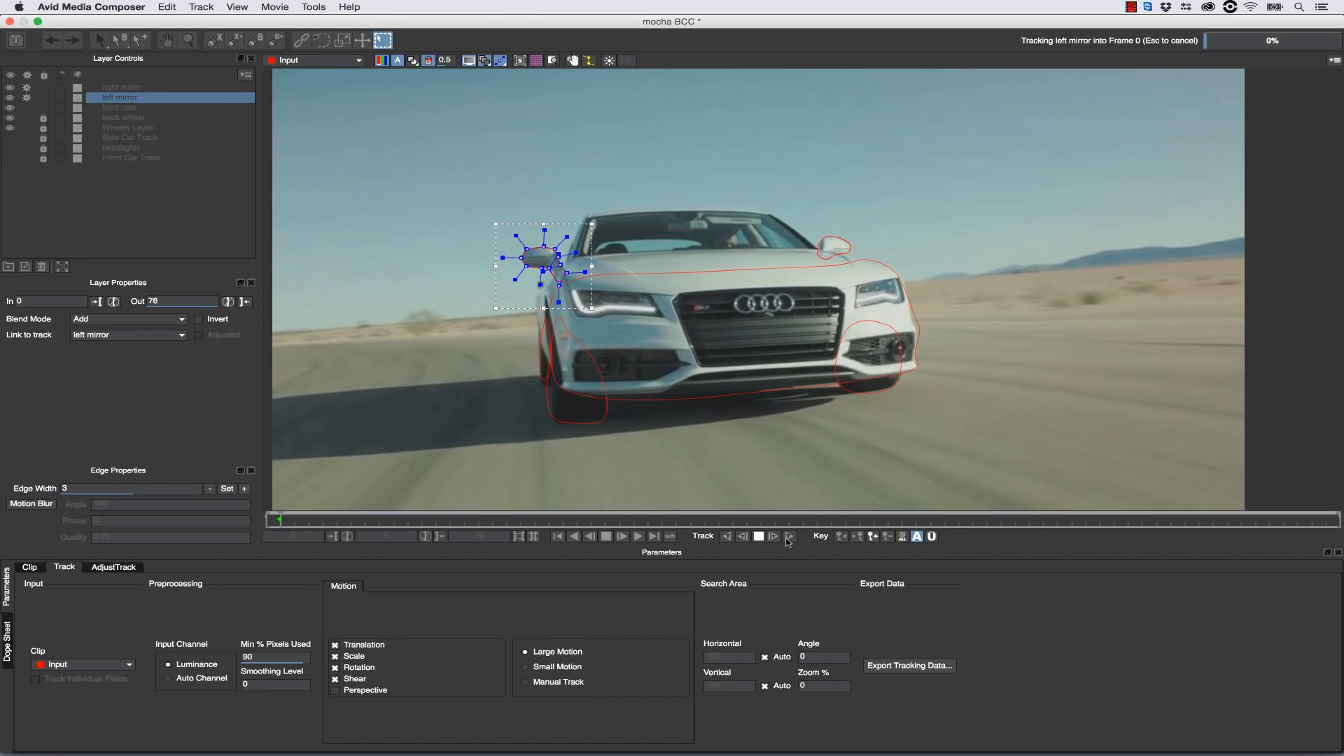
Track both mirror layers forward and adjust their splines at frame 76.
{"action": "left_click", "coordinate": [790, 536]}
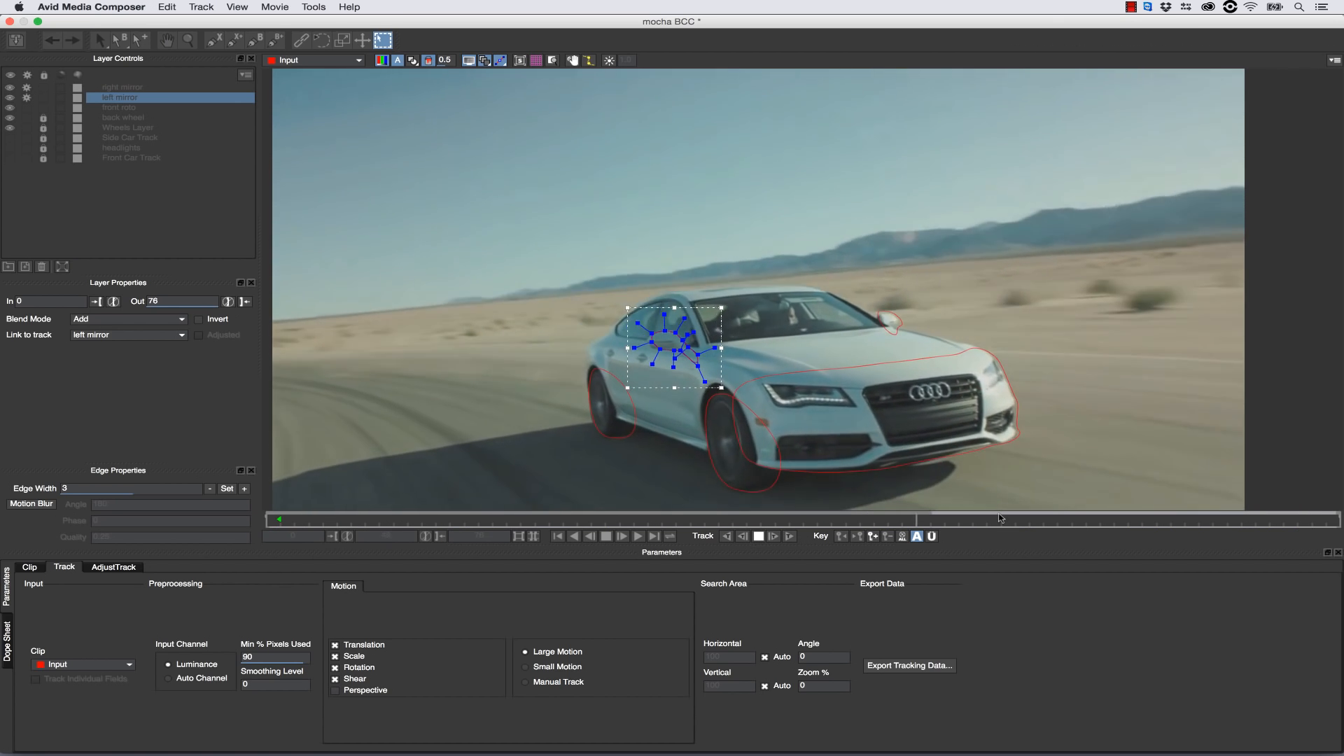
{"action": "left_click", "coordinate": [750, 319]}
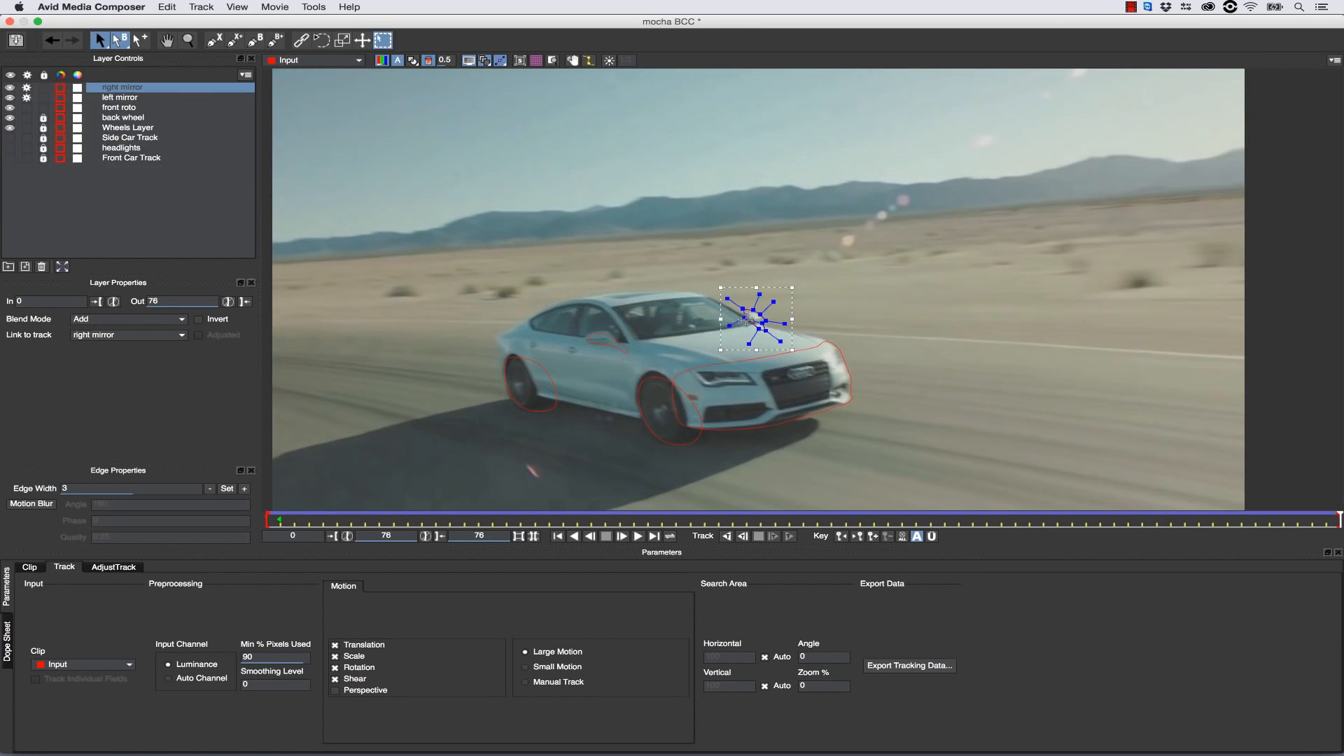
{"action": "left_click", "coordinate": [591, 348]}
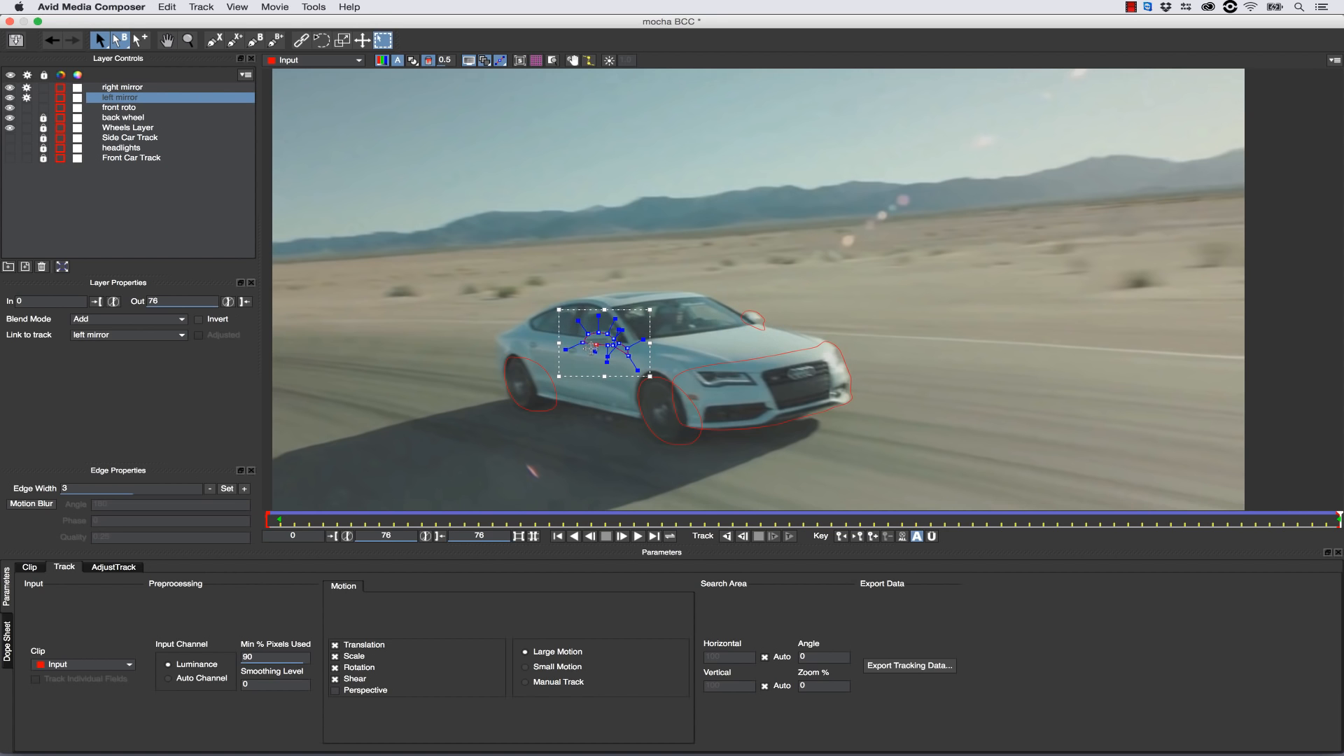
Refine the mirror splines at frames 23 and 0, and turn off tracking and lock the mirror layers.
{"action": "left_click_drag", "start_coordinate": [1337, 520], "coordinate": [572, 502]}
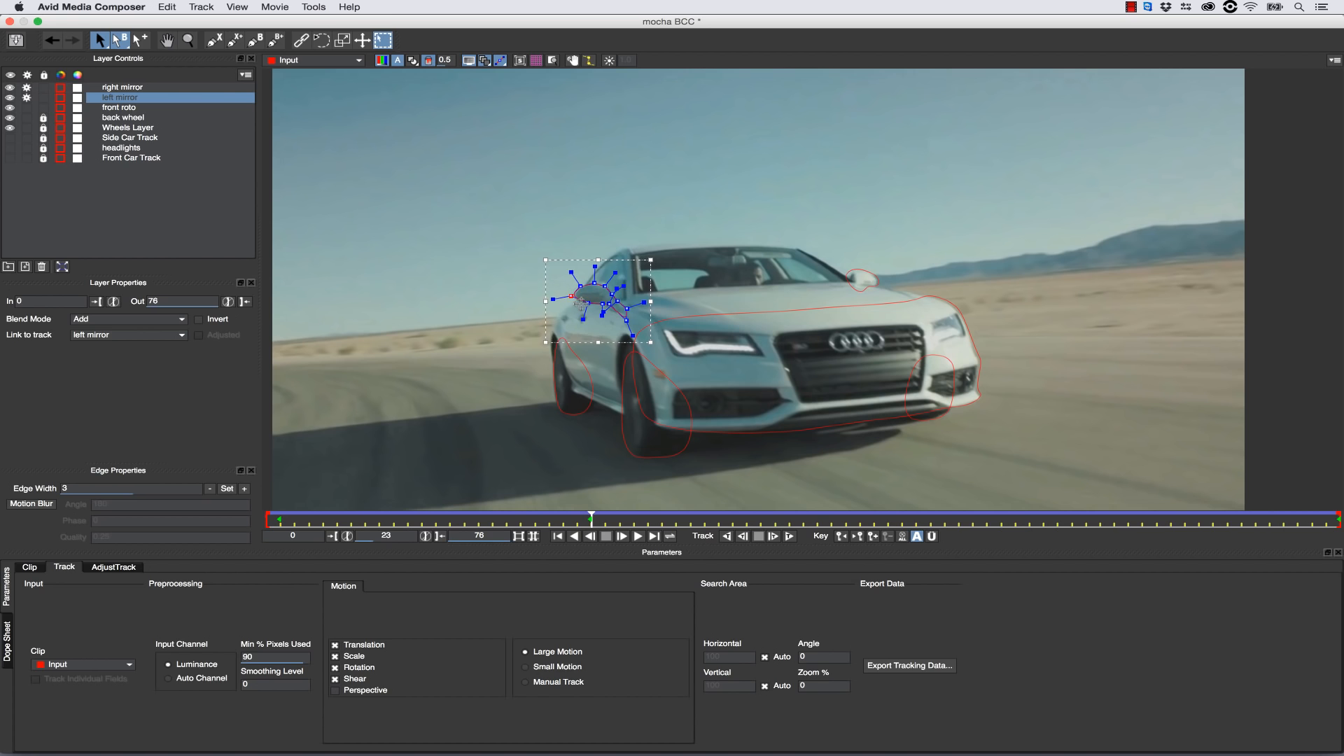
{"action": "left_click", "coordinate": [848, 274]}
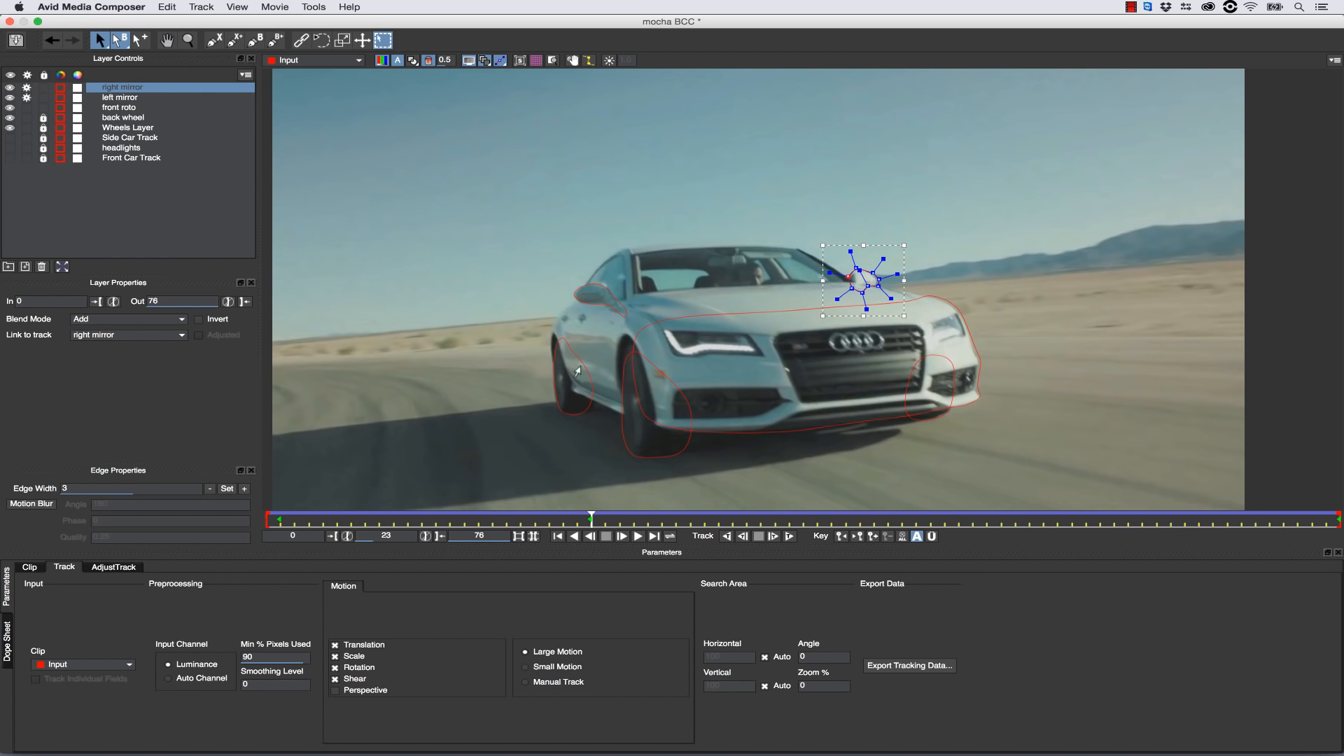
{"action": "left_click_drag", "start_coordinate": [587, 521], "coordinate": [267, 519]}
{"action": "left_click", "coordinate": [551, 255]}
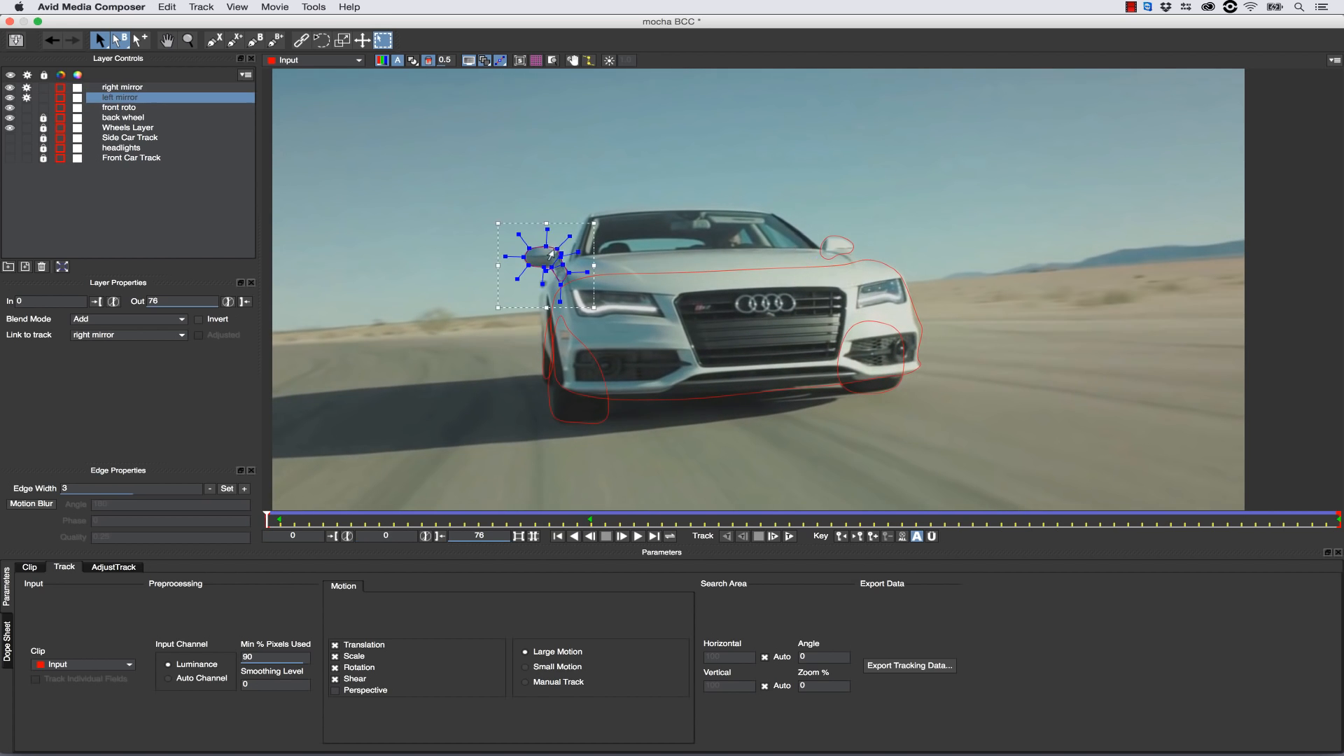
{"action": "left_click", "coordinate": [26, 99]}
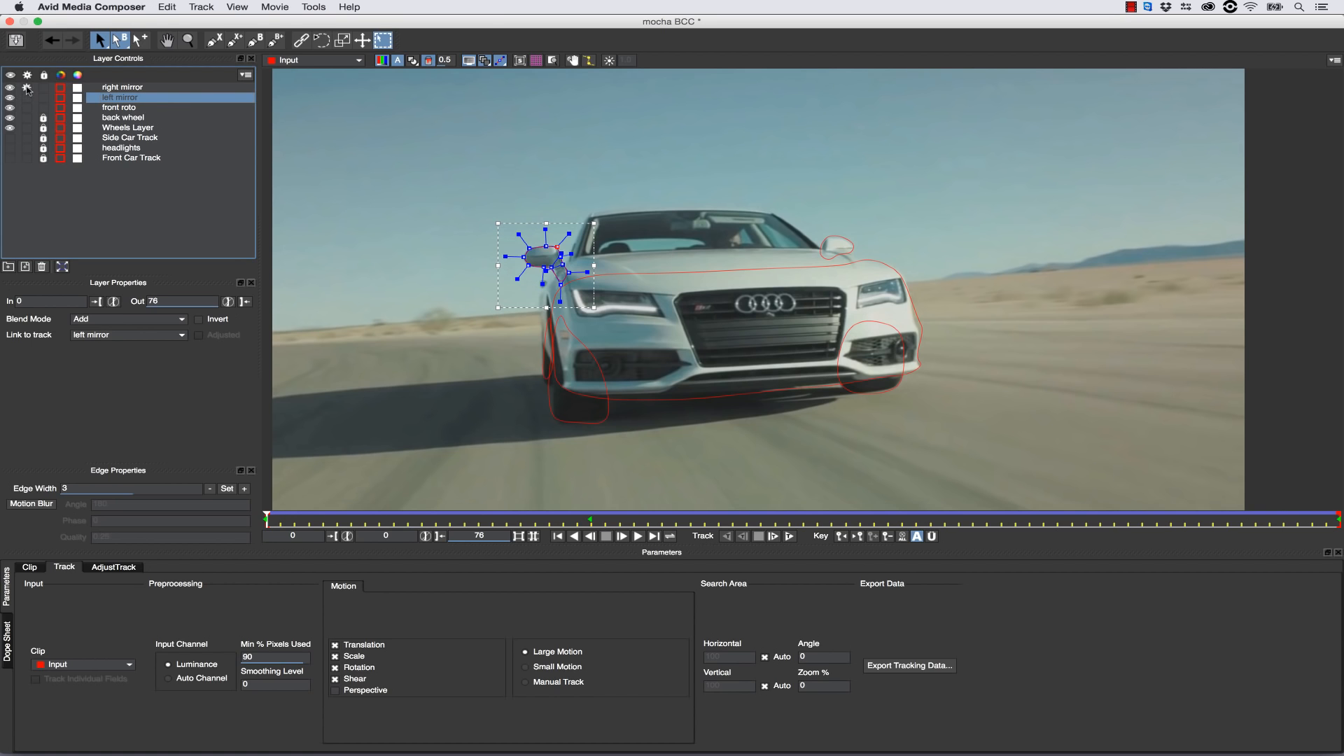
{"action": "left_click", "coordinate": [43, 97]}
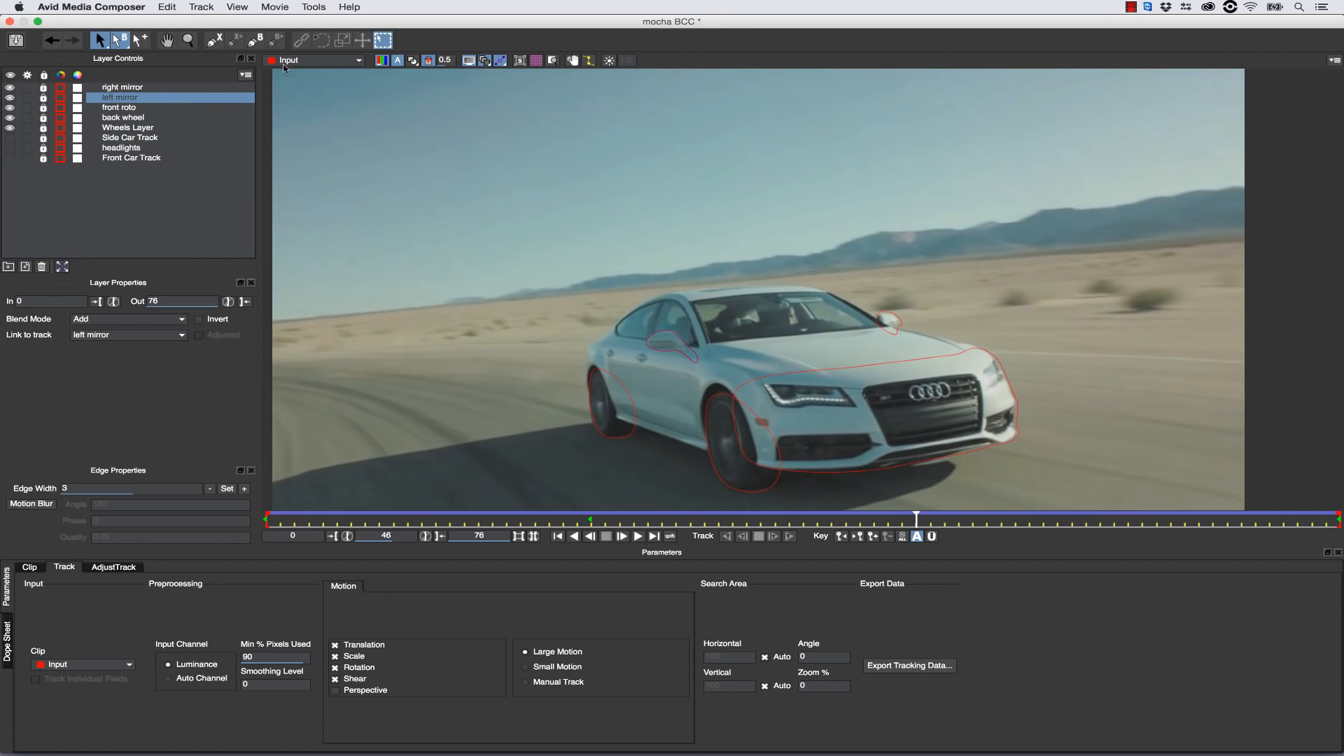
At frame 46, draw an X-spline around the hood and lower windshield, and tighten its curves.
{"action": "left_click", "coordinate": [985, 350]}
{"action": "left_click", "coordinate": [996, 374]}
{"action": "left_click", "coordinate": [968, 394]}
{"action": "left_click", "coordinate": [861, 411]}
{"action": "left_click", "coordinate": [787, 394]}
{"action": "left_click", "coordinate": [738, 378]}
{"action": "left_click", "coordinate": [708, 356]}
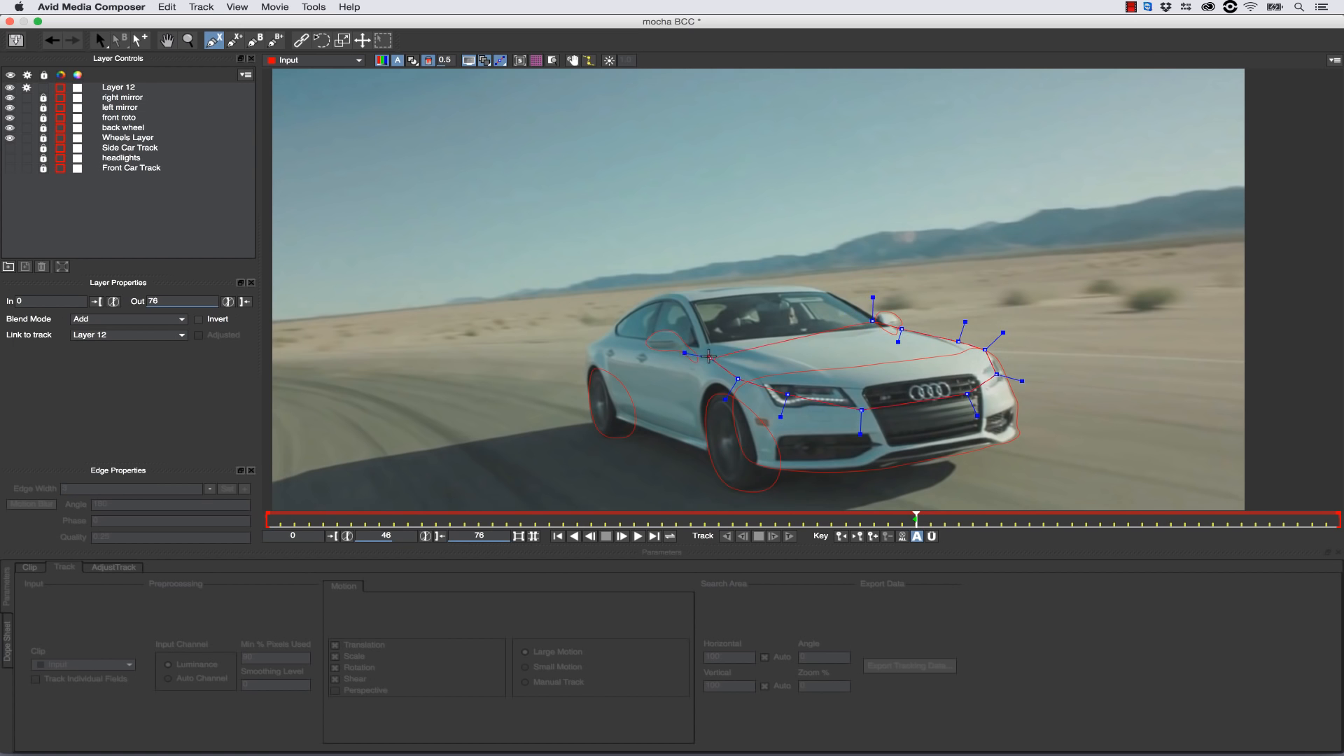
{"action": "left_click", "coordinate": [700, 334]}
{"action": "left_click_drag", "start_coordinate": [1003, 332], "coordinate": [960, 380]}
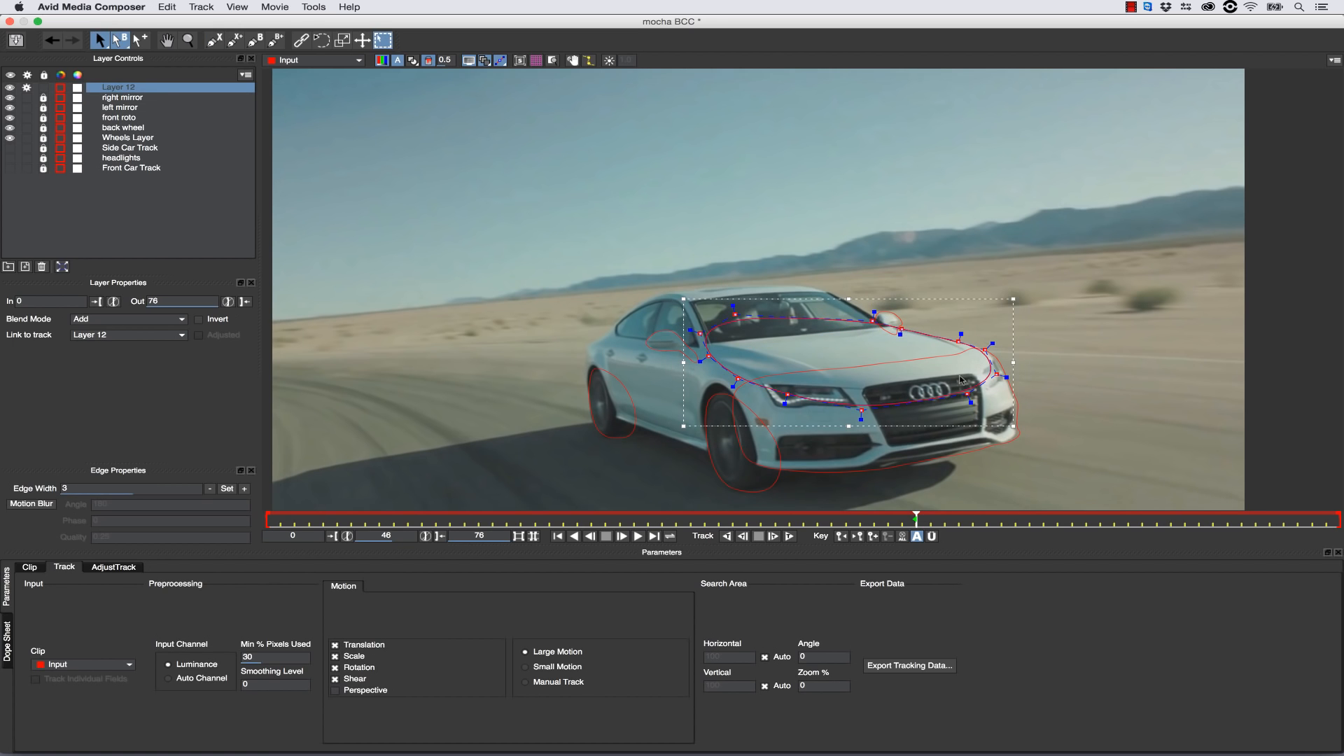
Track Layer 12 forward and backward from frame 46 with Perspective enabled, and rename it as hood.
{"action": "left_click", "coordinate": [790, 536]}
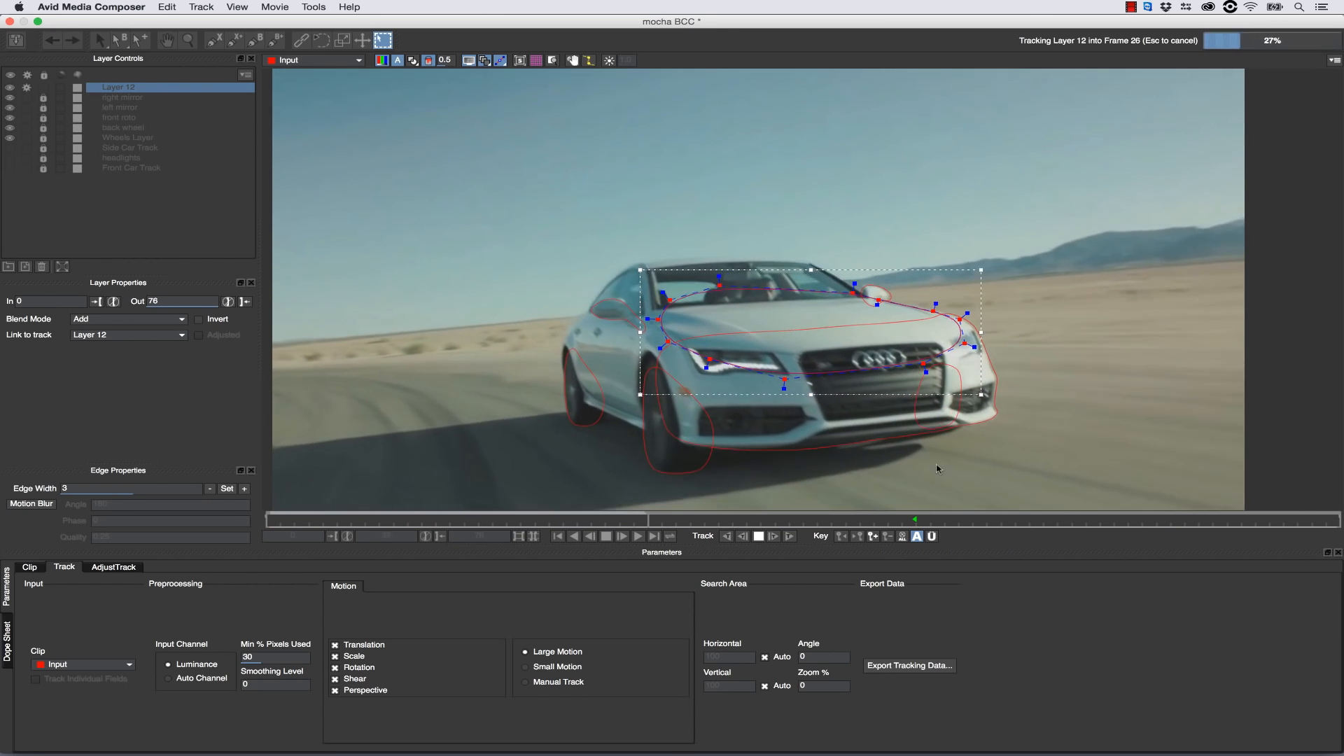
{"action": "left_click_drag", "start_coordinate": [273, 526], "coordinate": [916, 527]}
{"action": "double_click", "coordinate": [112, 90]}
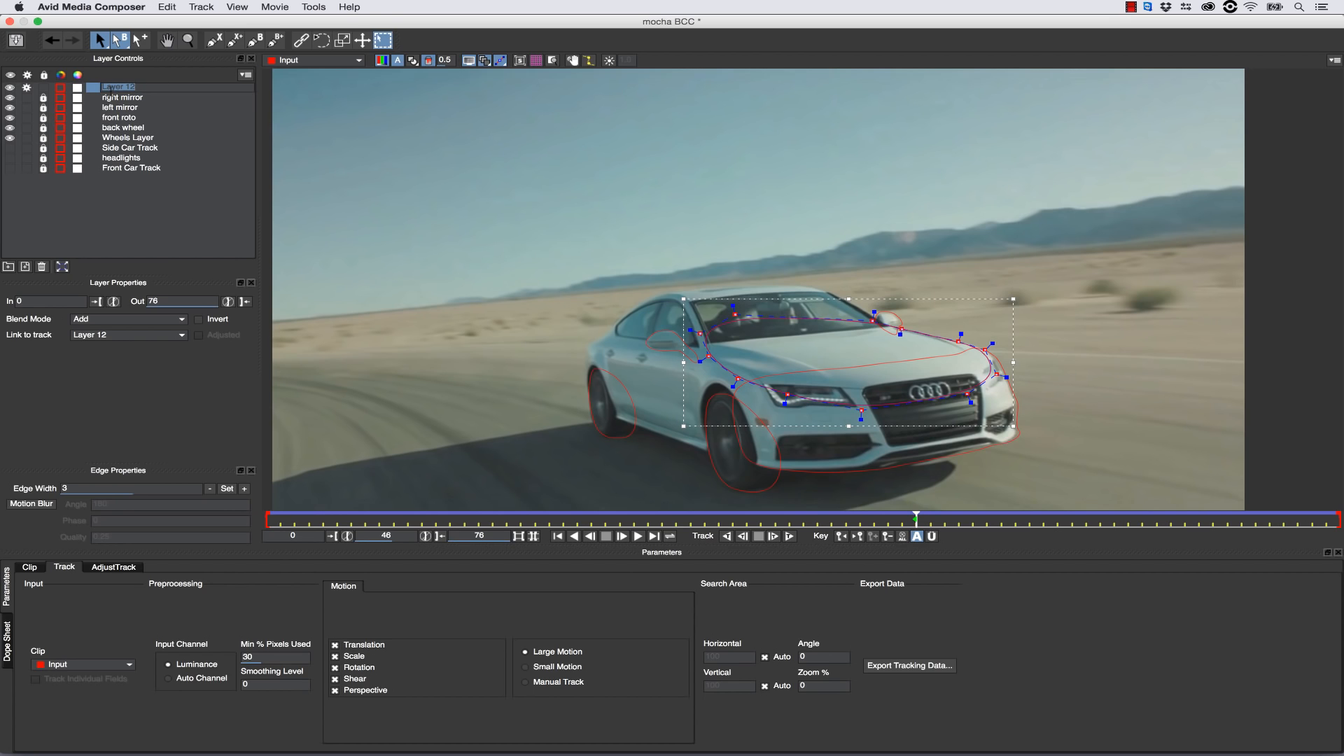
{"action": "key", "text": "Return"}
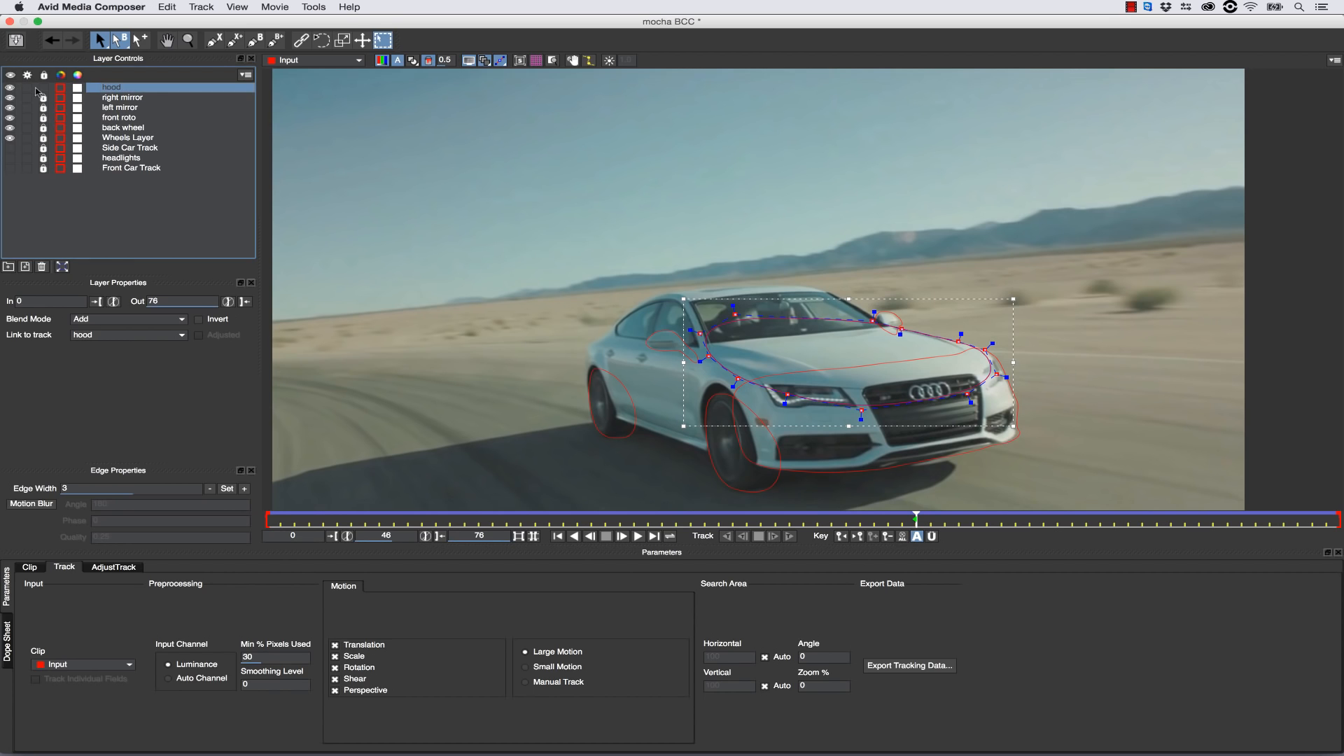
At frame 46, draw a new X-spline around the car's side, from the back wheel over the rear to the roof.
{"action": "left_click", "coordinate": [214, 40]}
{"action": "left_click", "coordinate": [600, 410]}
{"action": "left_click", "coordinate": [586, 393]}
{"action": "left_click", "coordinate": [584, 368]}
{"action": "left_click", "coordinate": [585, 344]}
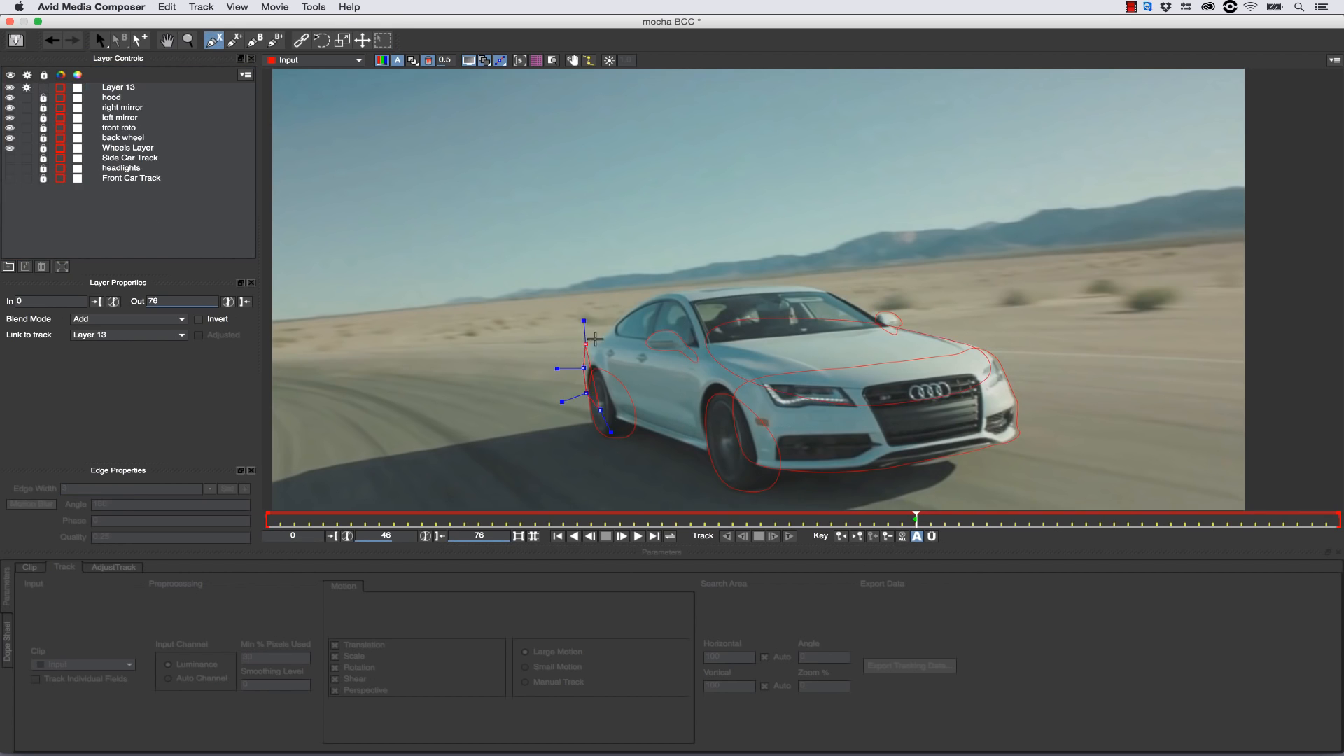
{"action": "left_click", "coordinate": [605, 334]}
{"action": "left_click", "coordinate": [619, 319]}
{"action": "left_click", "coordinate": [650, 299]}
{"action": "left_click", "coordinate": [672, 293]}
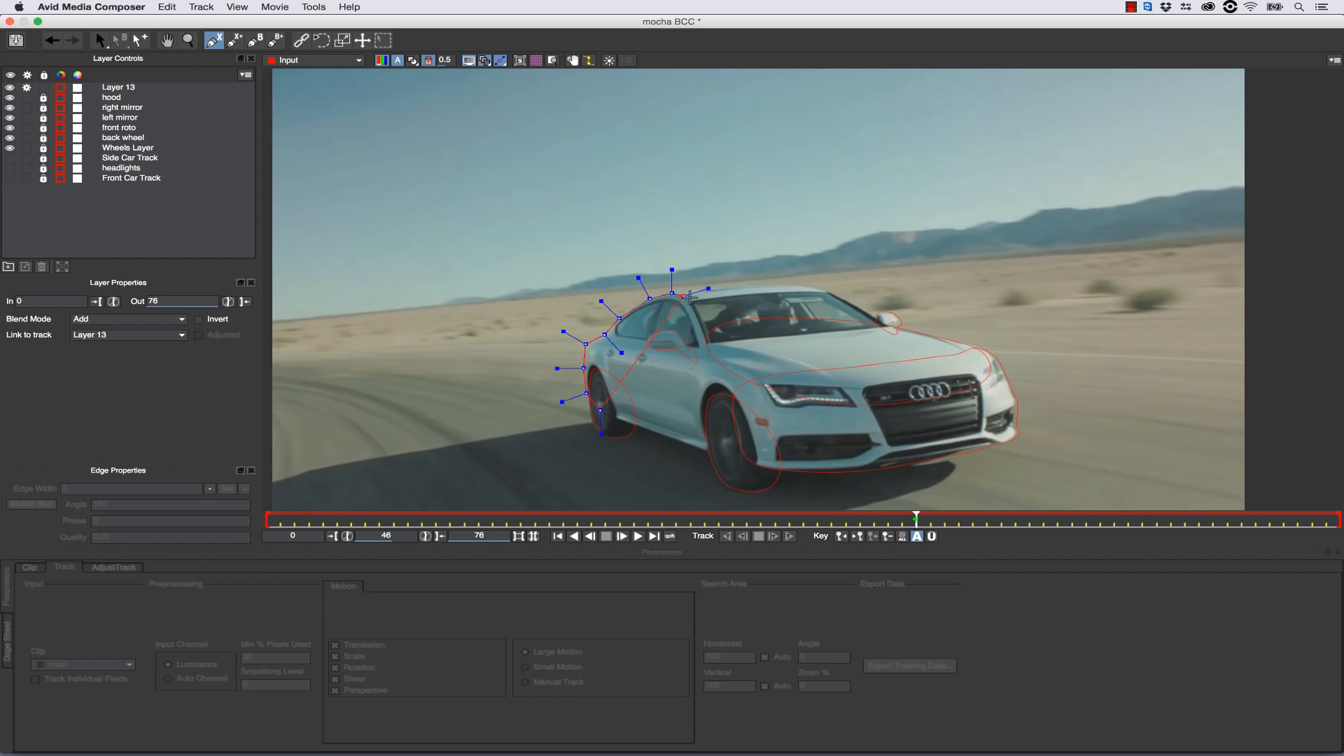
Rename Layer 13 as side roto and link it to the Side Car Track track.
{"action": "double_click", "coordinate": [117, 87]}
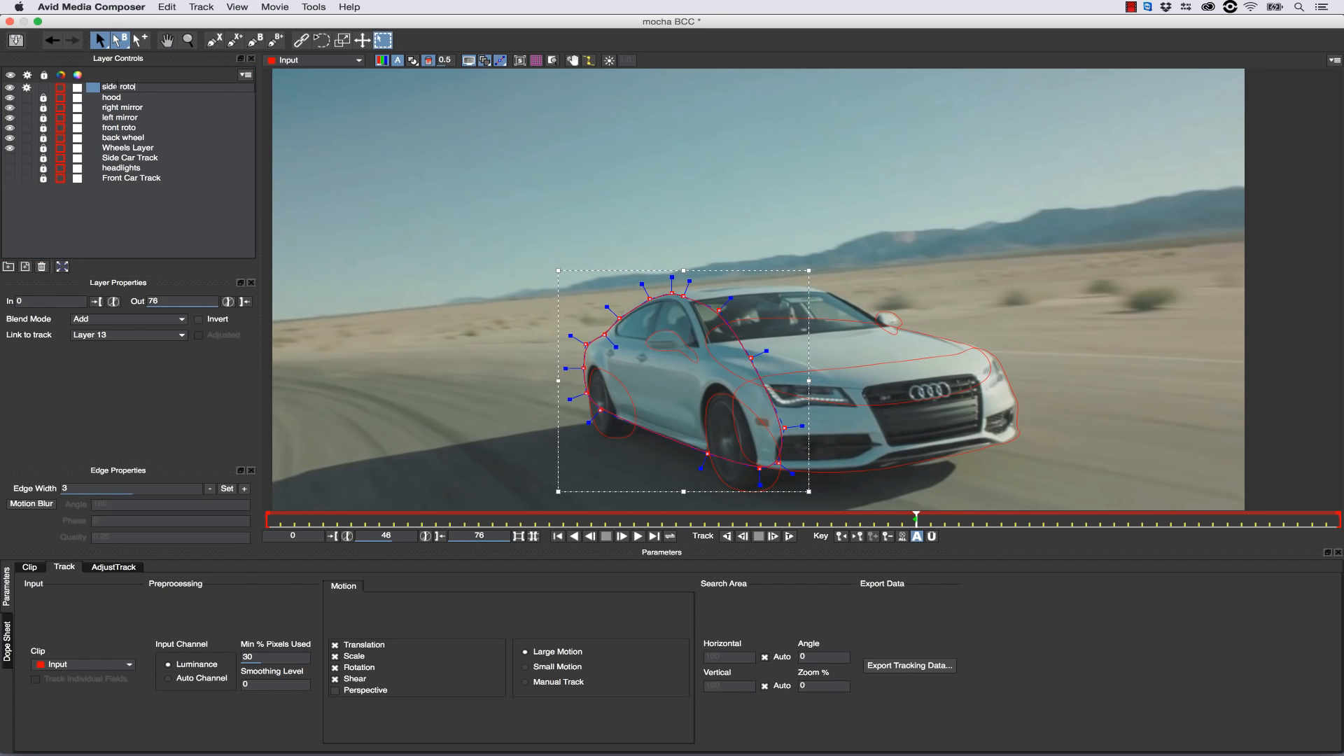
{"action": "left_click", "coordinate": [128, 335]}
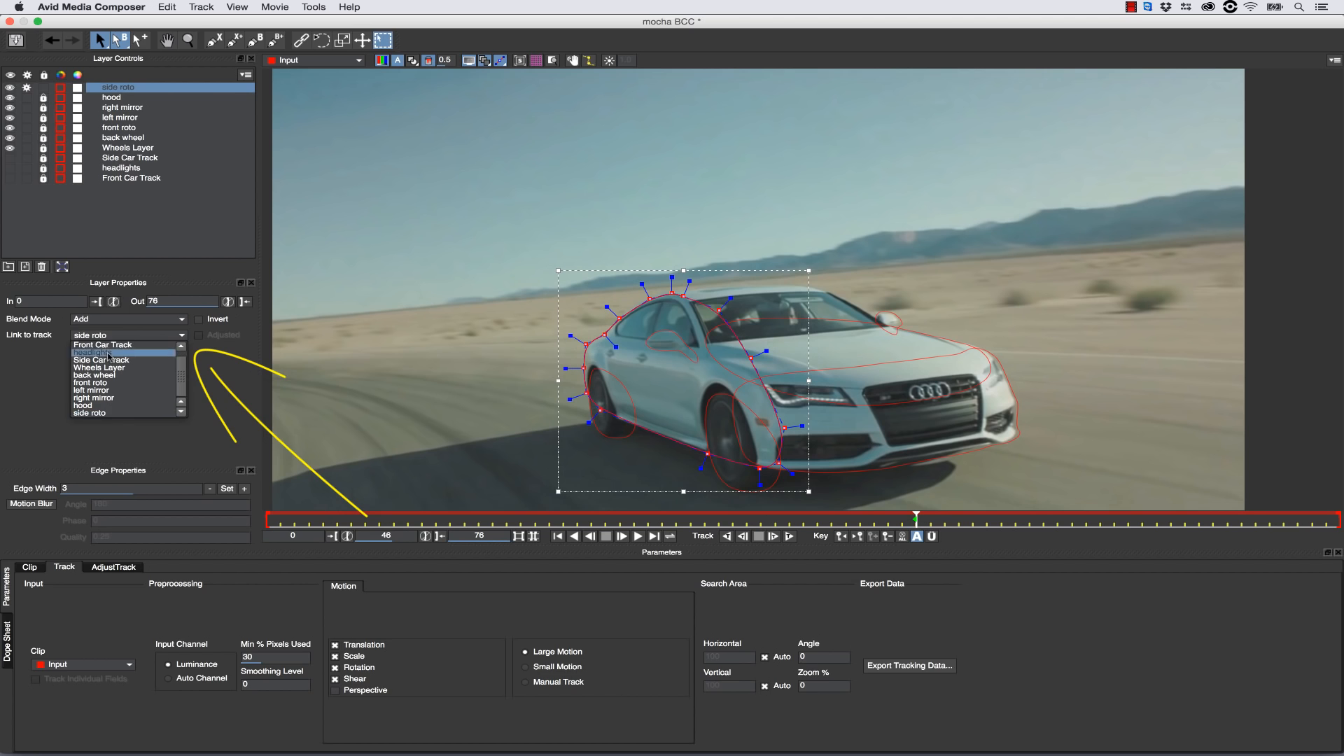
{"action": "left_click", "coordinate": [105, 357]}
Reshape the side roto spline at frames 0 and 12 to fit the car's side.
{"action": "left_click_drag", "start_coordinate": [916, 520], "coordinate": [1340, 516]}
{"action": "left_click_drag", "start_coordinate": [914, 519], "coordinate": [245, 488]}
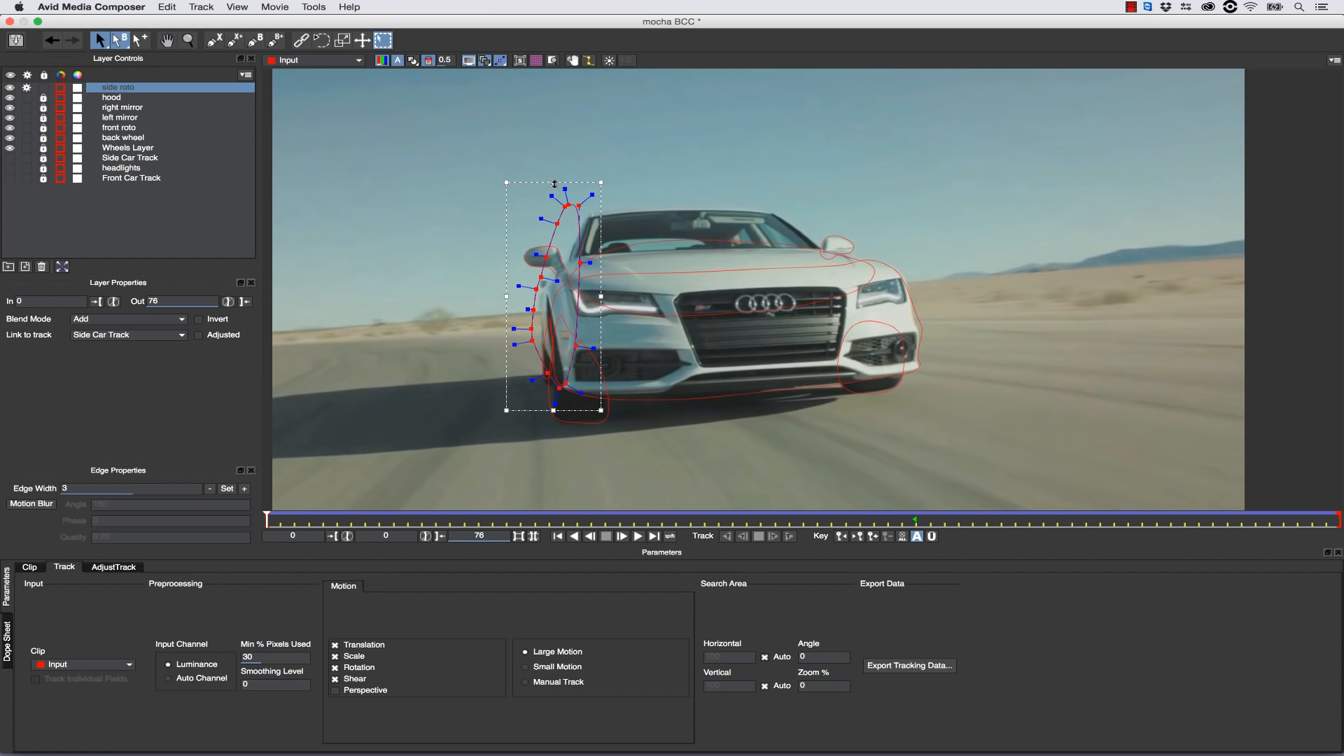
{"action": "left_click_drag", "start_coordinate": [553, 183], "coordinate": [577, 192]}
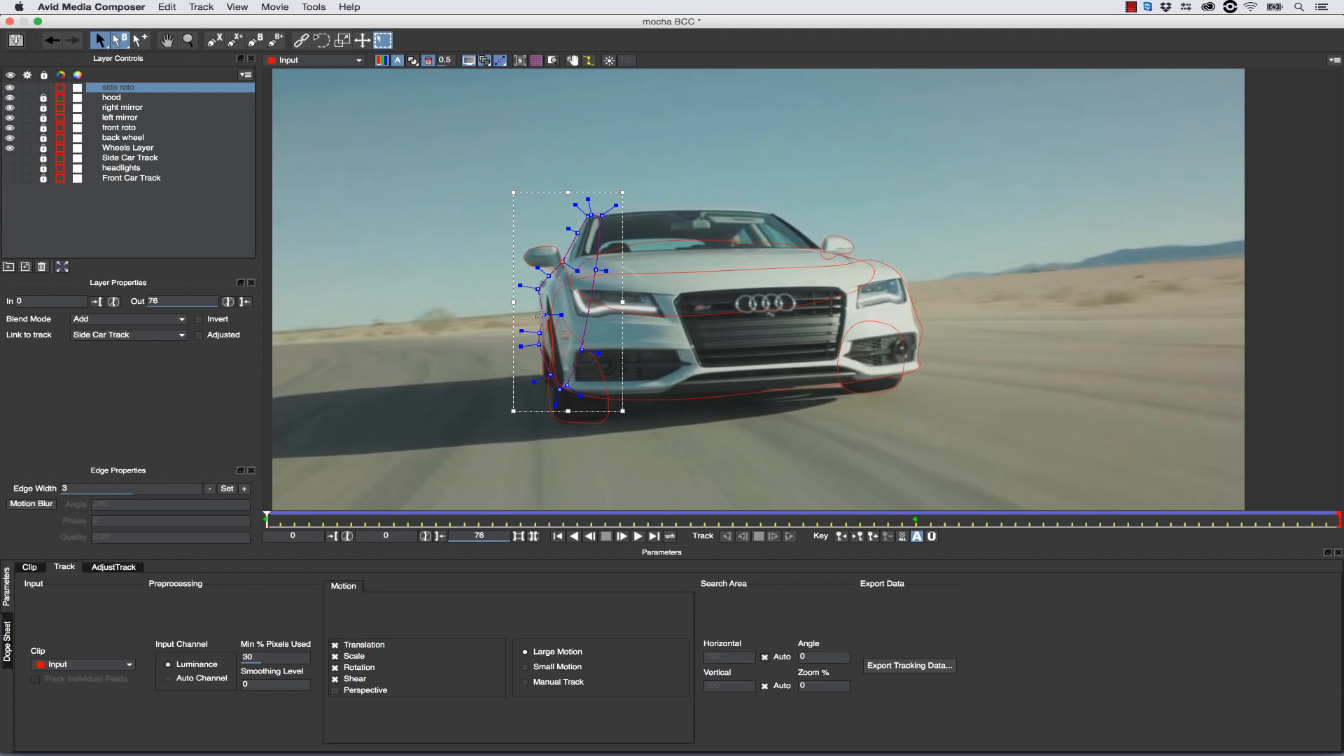
{"action": "left_click_drag", "start_coordinate": [290, 525], "coordinate": [436, 524]}
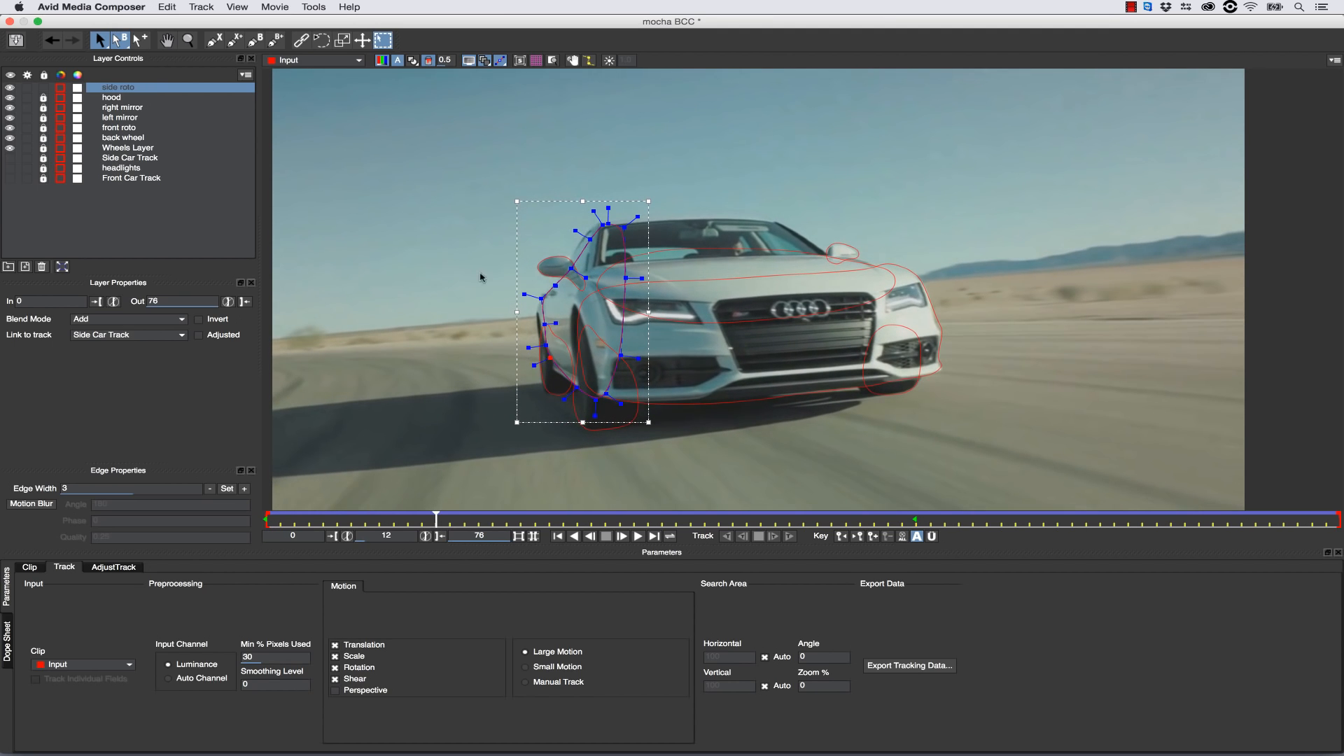
{"action": "left_click_drag", "start_coordinate": [554, 347], "coordinate": [554, 348]}
{"action": "left_click_drag", "start_coordinate": [545, 324], "coordinate": [538, 329]}
{"action": "left_click_drag", "start_coordinate": [571, 268], "coordinate": [599, 226]}
Adjust the upper points of the side roto spline at frames 25 and 39 to follow the roofline.
{"action": "left_click_drag", "start_coordinate": [435, 519], "coordinate": [621, 518]}
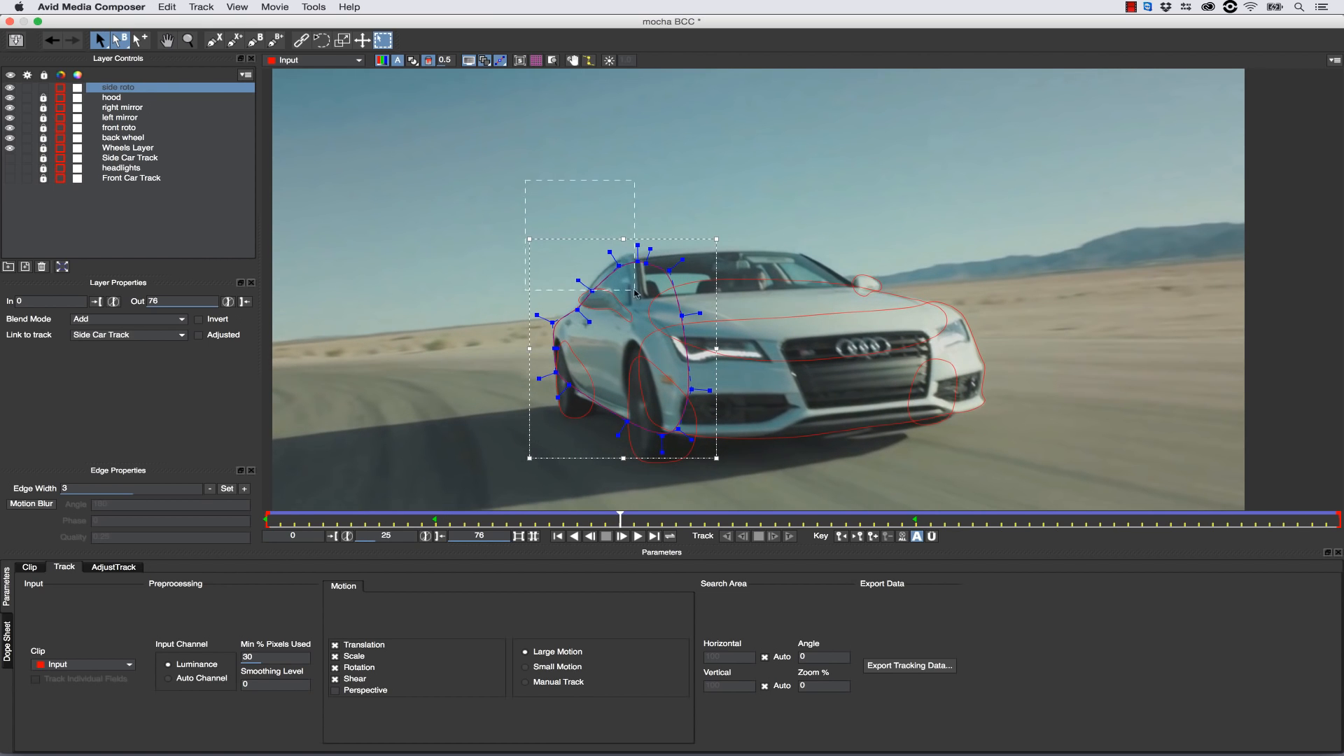
{"action": "left_click_drag", "start_coordinate": [634, 290], "coordinate": [651, 258]}
{"action": "left_click_drag", "start_coordinate": [621, 518], "coordinate": [817, 518]}
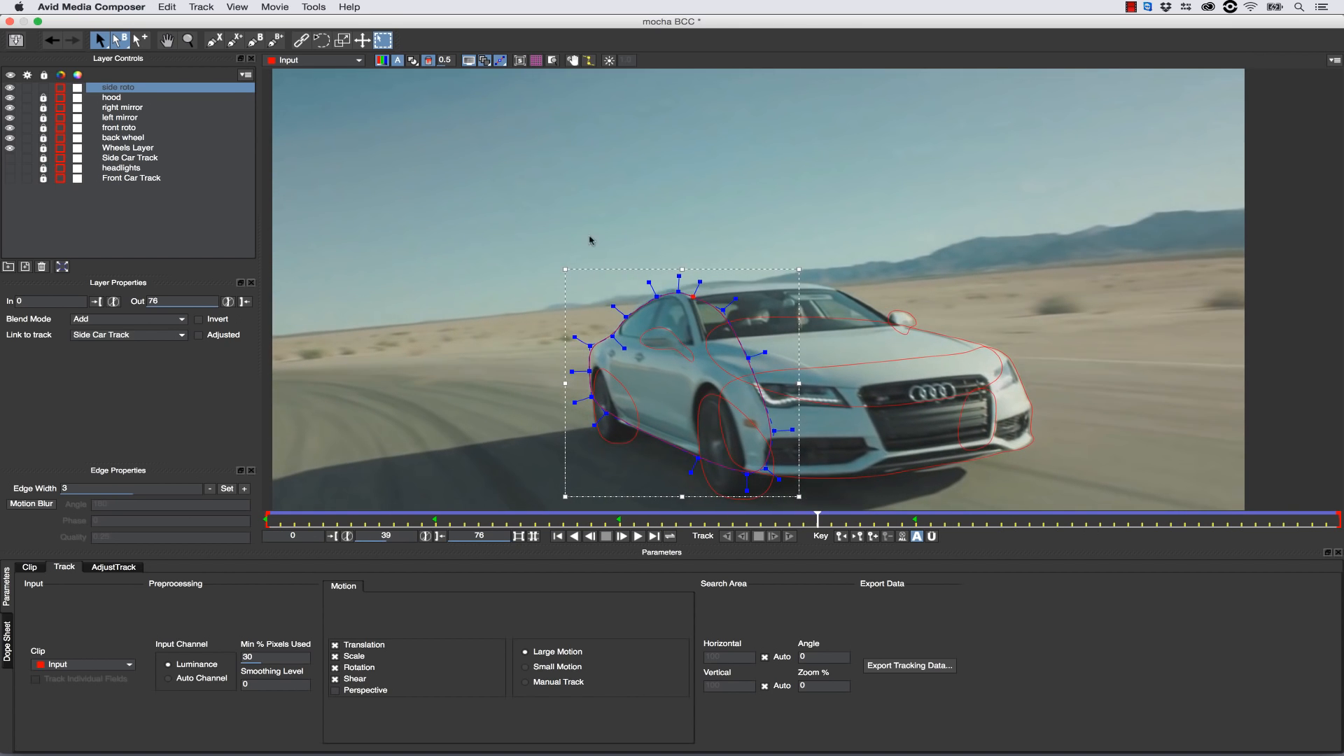
{"action": "left_click_drag", "start_coordinate": [591, 240], "coordinate": [669, 283]}
At frame 76, draw an X-spline around the car's roof and windows, and tighten its curves.
{"action": "left_click_drag", "start_coordinate": [816, 518], "coordinate": [1340, 462]}
{"action": "left_click", "coordinate": [214, 40]}
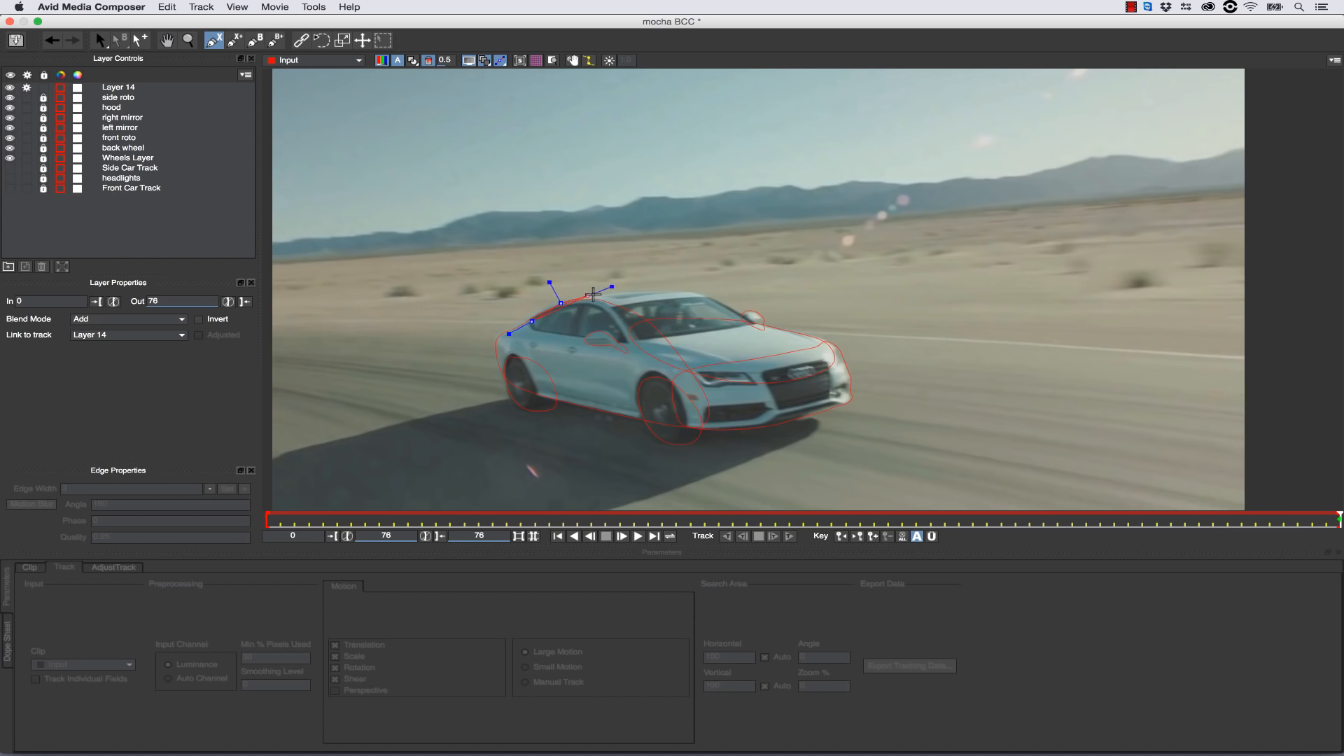
{"action": "left_click", "coordinate": [700, 289]}
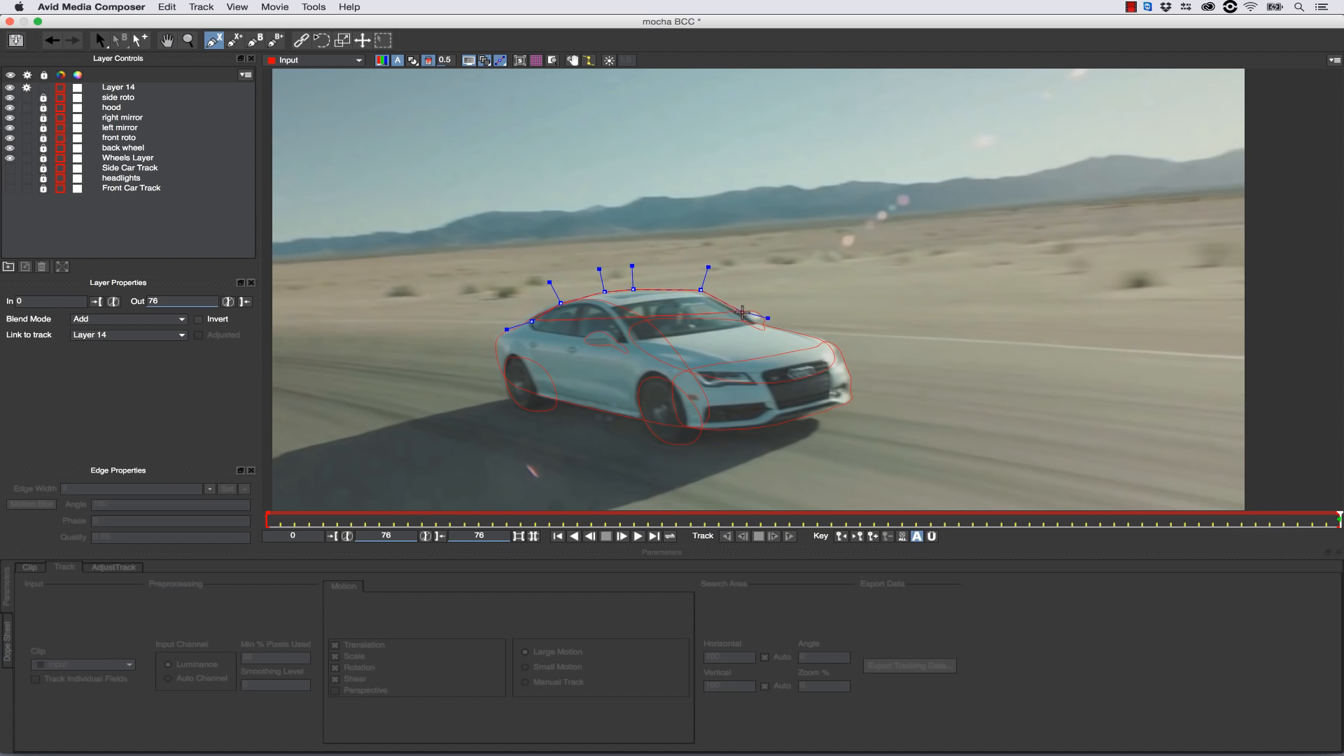
{"action": "left_click", "coordinate": [751, 318]}
{"action": "left_click", "coordinate": [768, 338]}
{"action": "left_click", "coordinate": [725, 357]}
{"action": "left_click", "coordinate": [647, 368]}
{"action": "left_click", "coordinate": [579, 356]}
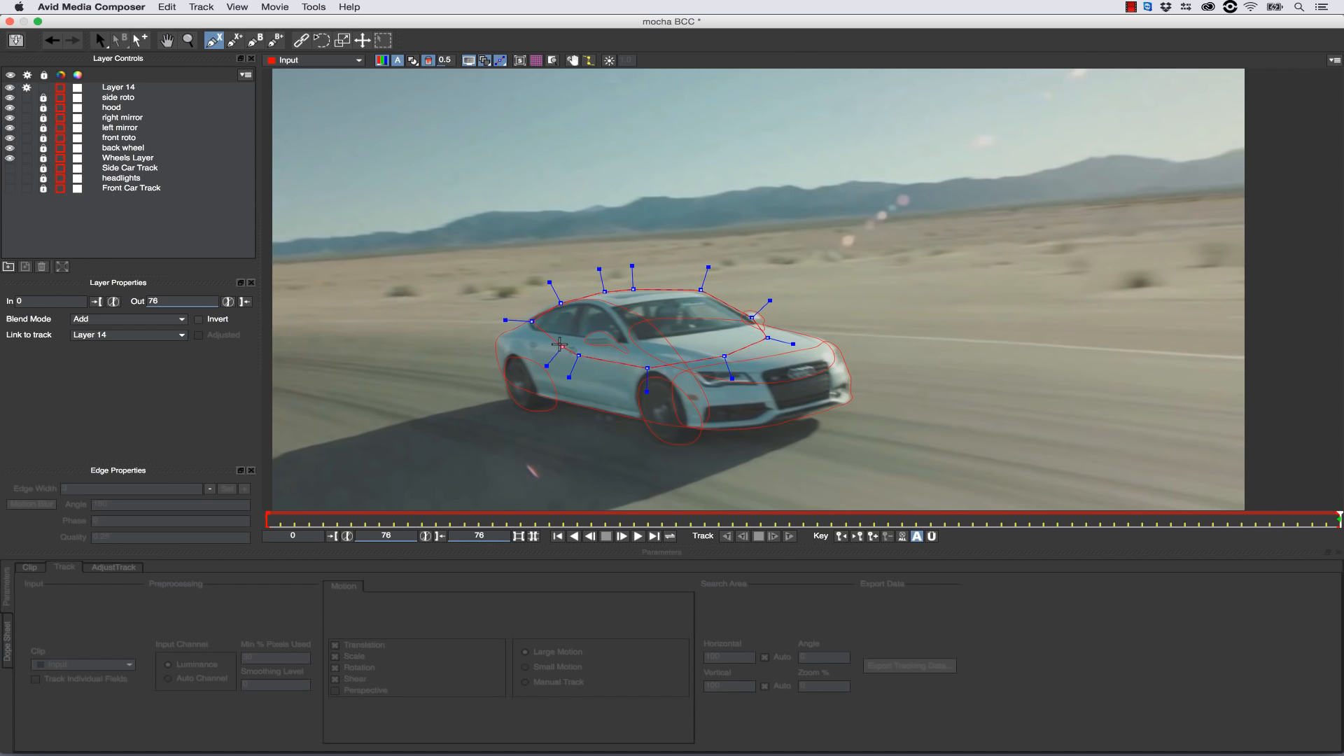
{"action": "right_click", "coordinate": [557, 349]}
{"action": "left_click_drag", "start_coordinate": [708, 267], "coordinate": [703, 285]}
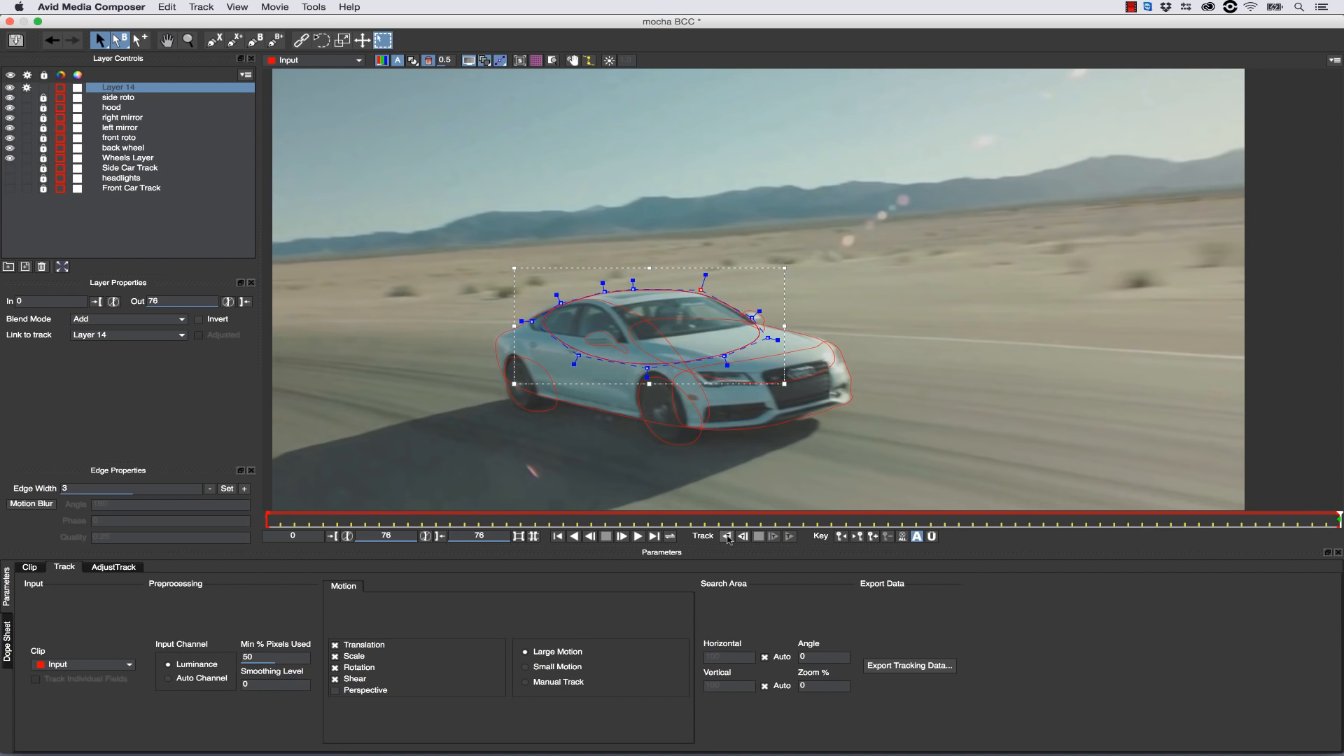
Enable Perspective for Layer 14 and track it backward from frame 76.
{"action": "left_click", "coordinate": [335, 691]}
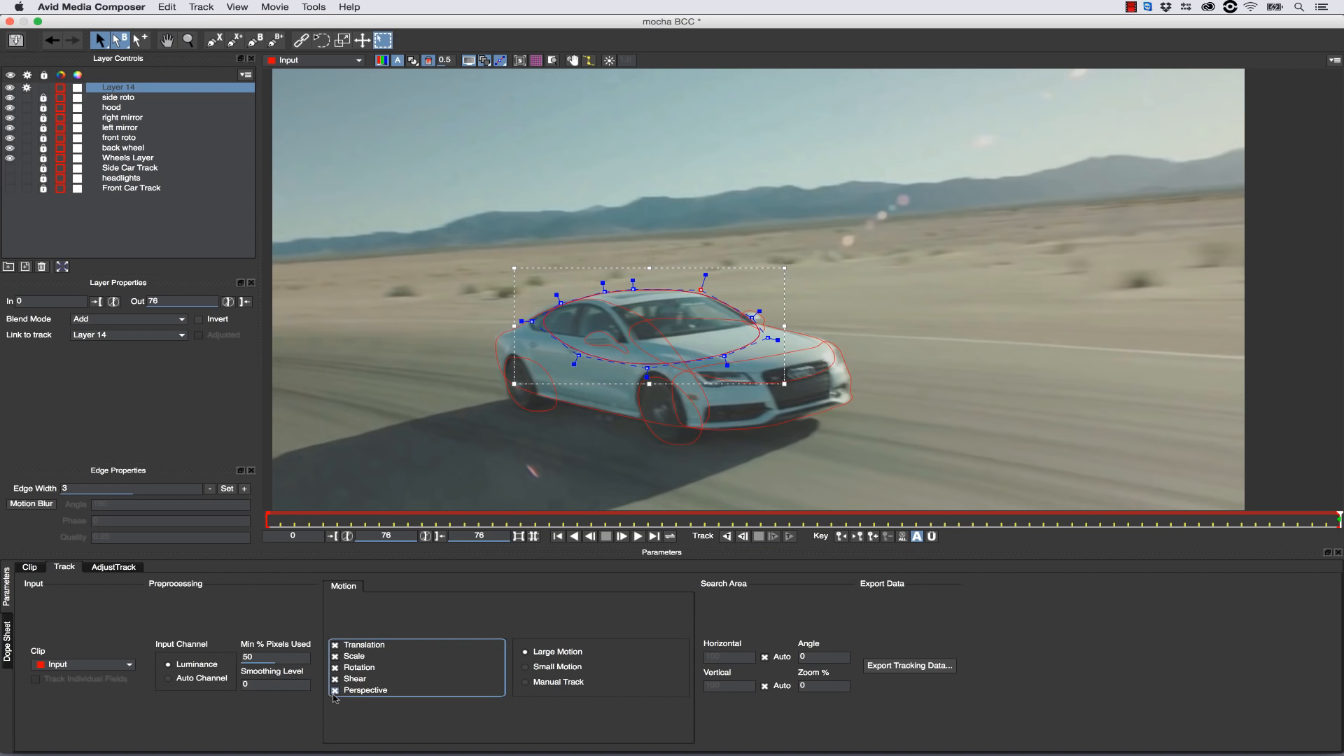
{"action": "left_click", "coordinate": [725, 536]}
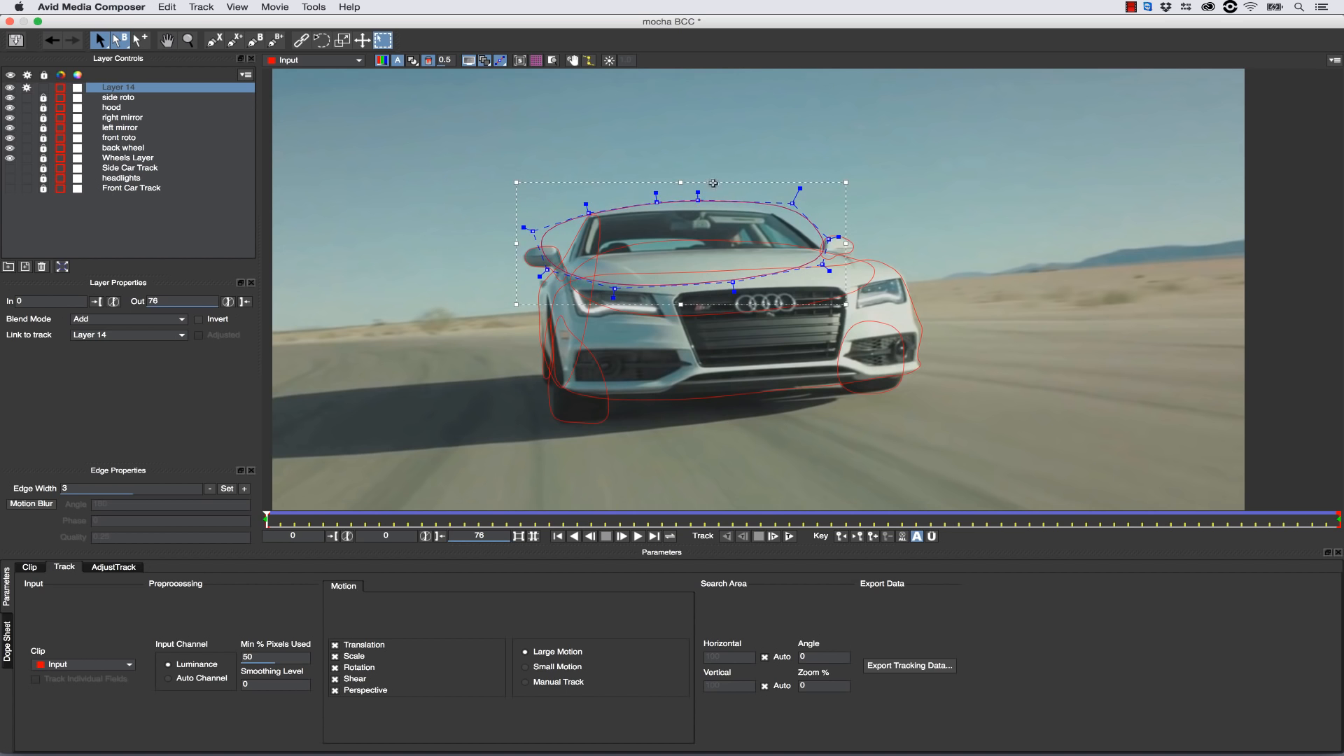
Reshape the roof spline at frame 0 to fit the roofline and windshield edges.
{"action": "left_click_drag", "start_coordinate": [698, 200], "coordinate": [697, 207]}
{"action": "left_click_drag", "start_coordinate": [656, 203], "coordinate": [655, 206]}
{"action": "mouse_move", "coordinate": [792, 204]}
{"action": "left_mouse_down"}
{"action": "mouse_move", "coordinate": [773, 209]}
{"action": "mouse_move", "coordinate": [830, 250]}
{"action": "mouse_move", "coordinate": [782, 187]}
{"action": "left_mouse_up"}
{"action": "left_click_drag", "start_coordinate": [533, 231], "coordinate": [584, 219]}
{"action": "left_click_drag", "start_coordinate": [548, 270], "coordinate": [566, 283]}
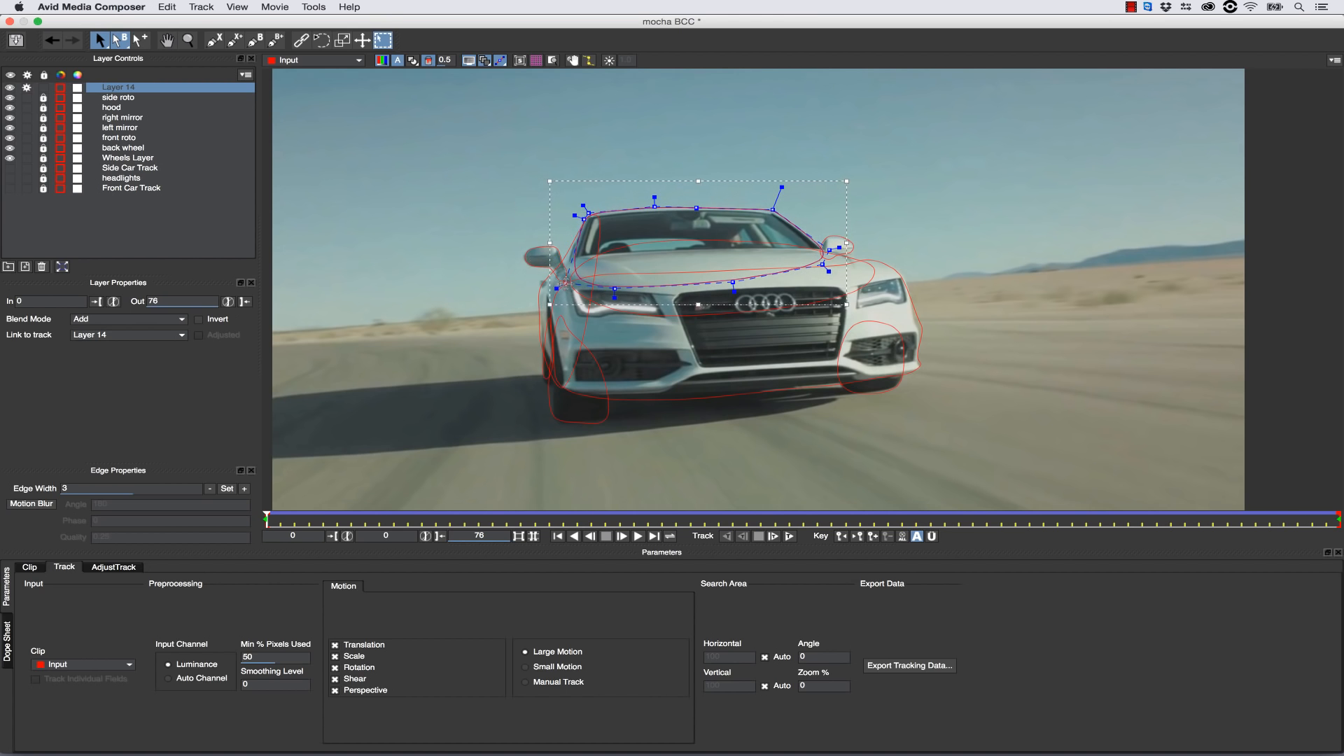
Correct the roof spline's points midway between frames 0 and 35 and at frame 35, and check it at frame 76.
{"action": "left_click_drag", "start_coordinate": [267, 518], "coordinate": [492, 517]}
{"action": "left_click_drag", "start_coordinate": [586, 225], "coordinate": [575, 237]}
{"action": "left_click_drag", "start_coordinate": [491, 518], "coordinate": [761, 496]}
{"action": "left_click_drag", "start_coordinate": [645, 297], "coordinate": [652, 283]}
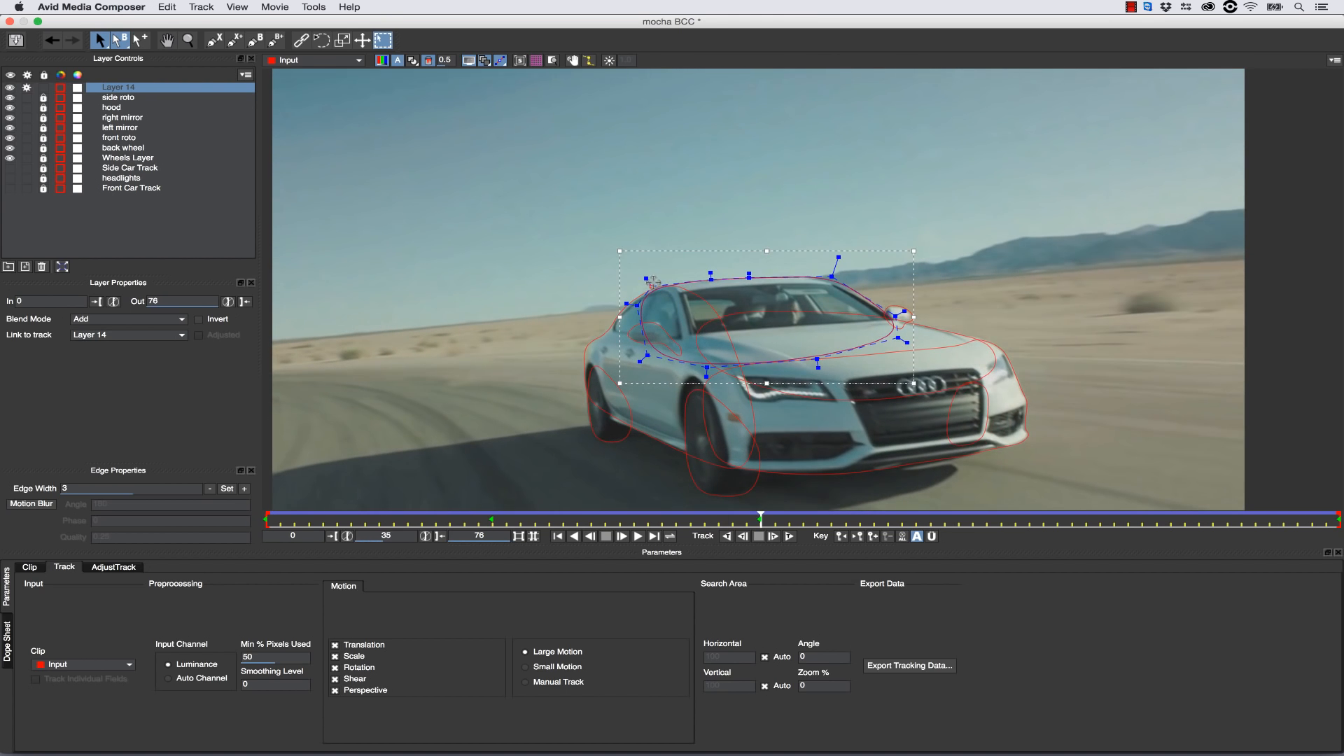
{"action": "left_click_drag", "start_coordinate": [832, 277], "coordinate": [828, 281]}
{"action": "left_click_drag", "start_coordinate": [761, 518], "coordinate": [1339, 455]}
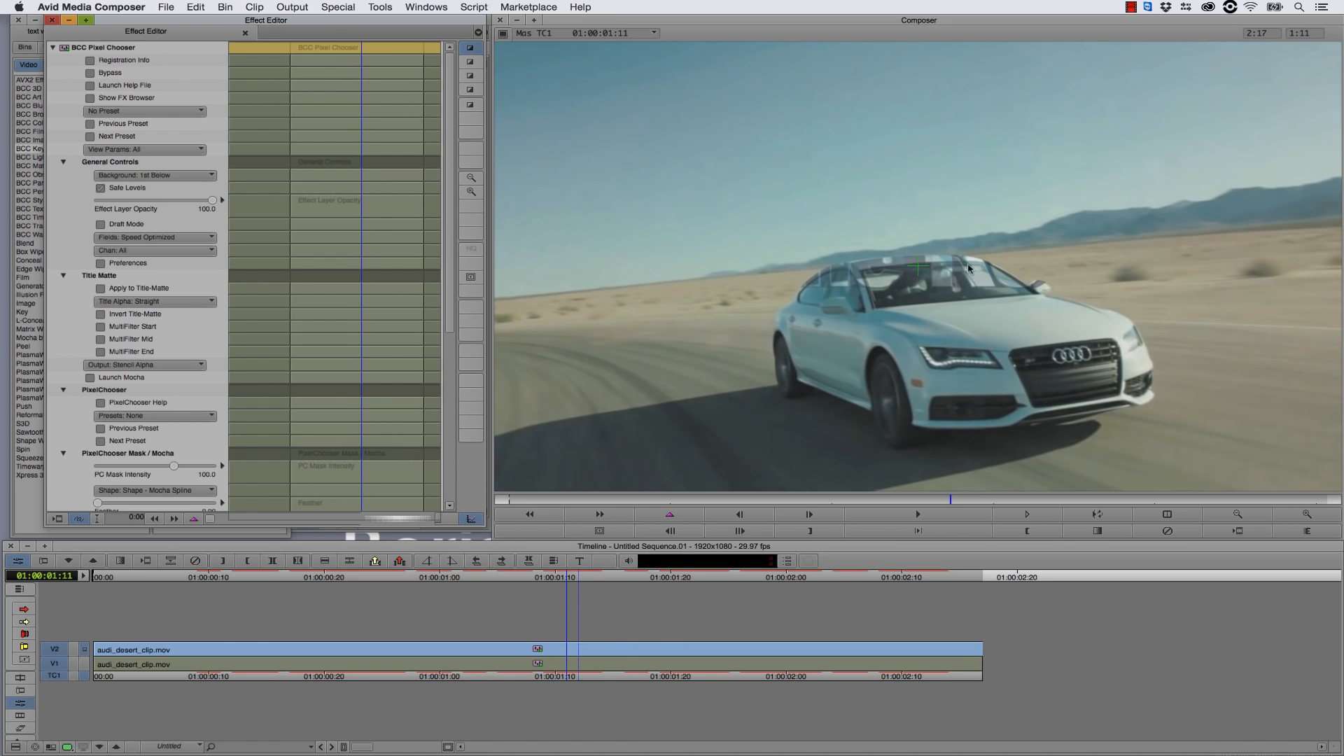
Back in Media Composer, bring the BCC Pixel Chooser's PixelChooser Mask and Matte settings into view.
{"action": "left_click_drag", "start_coordinate": [449, 245], "coordinate": [427, 392]}
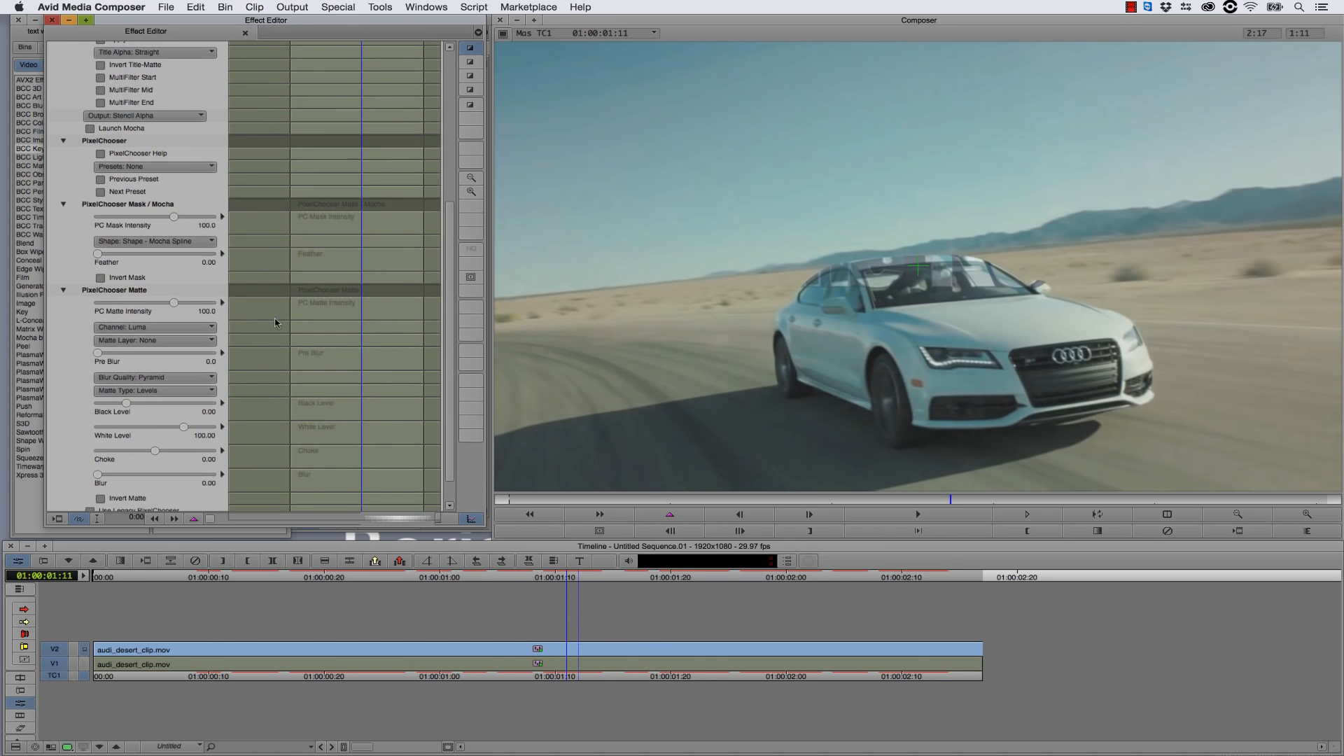